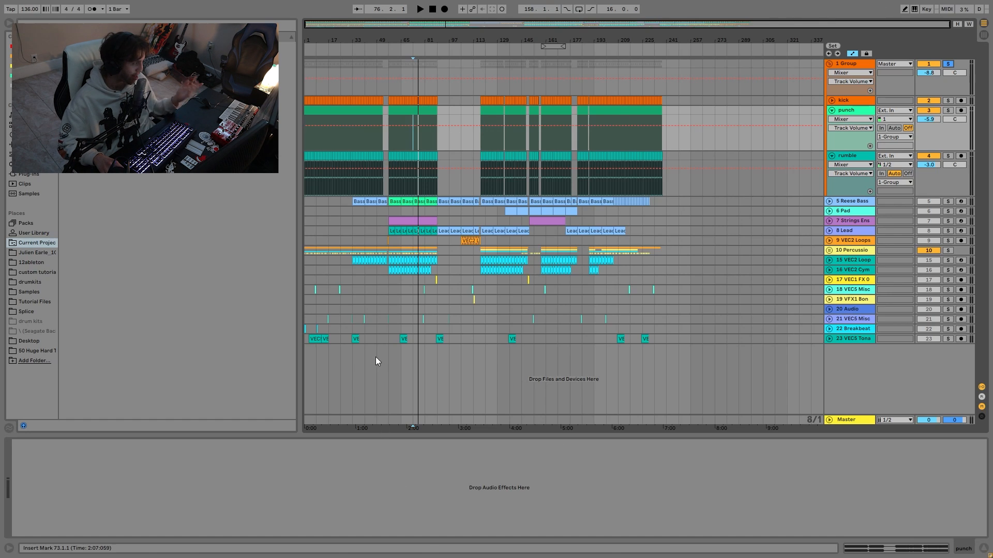
Audition the kick, punch and rumble tracks in solo during playback, finishing with the whole 1 Group soloed.
{"action": "key", "text": "space"}
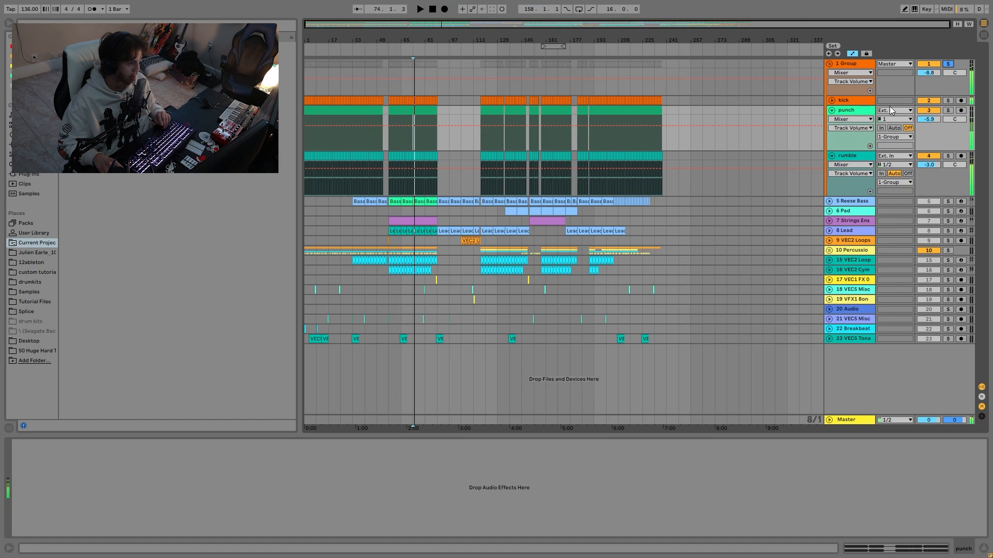
{"action": "left_click", "coordinate": [948, 101]}
{"action": "key", "text": "space"}
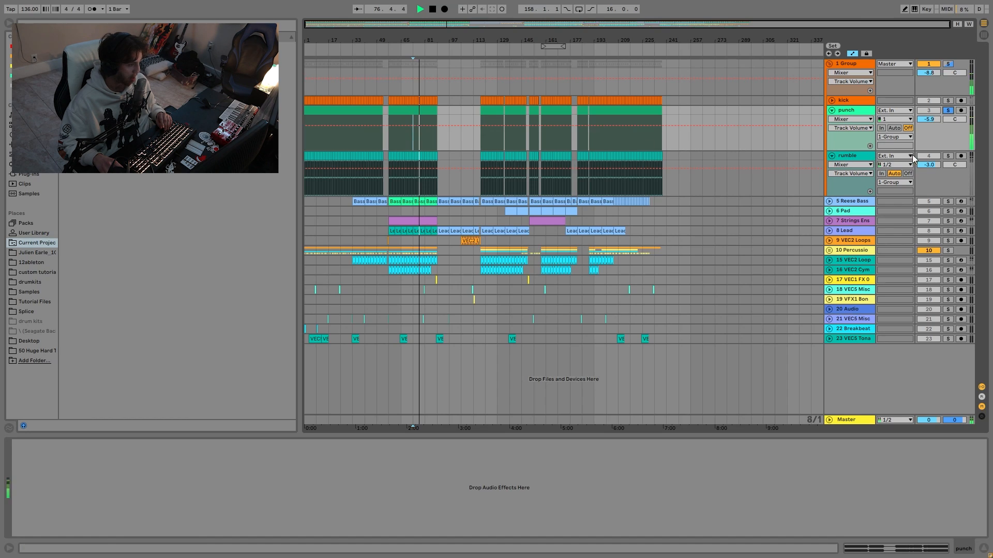
{"action": "left_click", "coordinate": [944, 157]}
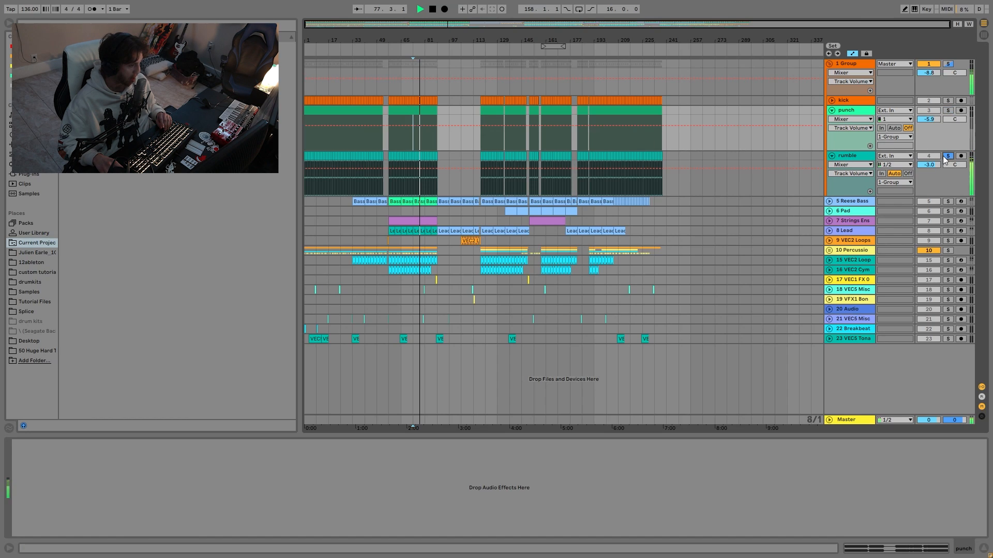
{"action": "left_click", "coordinate": [861, 159]}
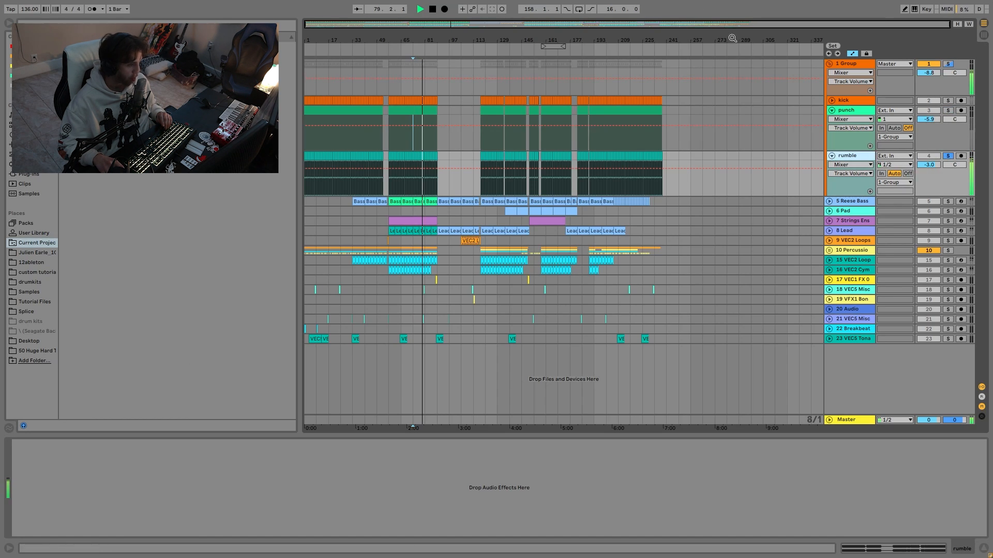
{"action": "left_click", "coordinate": [948, 66]}
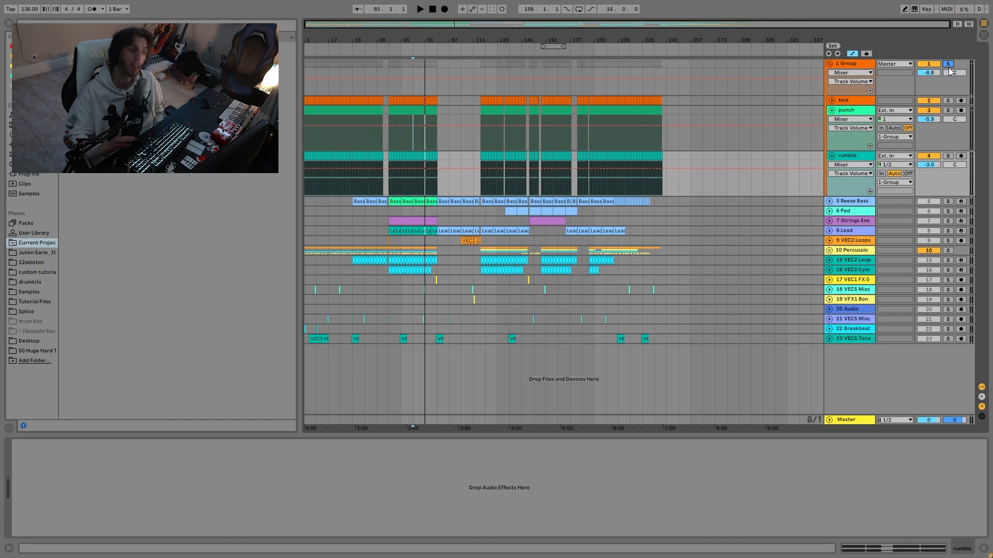
Listen to the punch track in solo, stop playback and clear its solo.
{"action": "left_click", "coordinate": [947, 110]}
{"action": "key", "text": "space"}
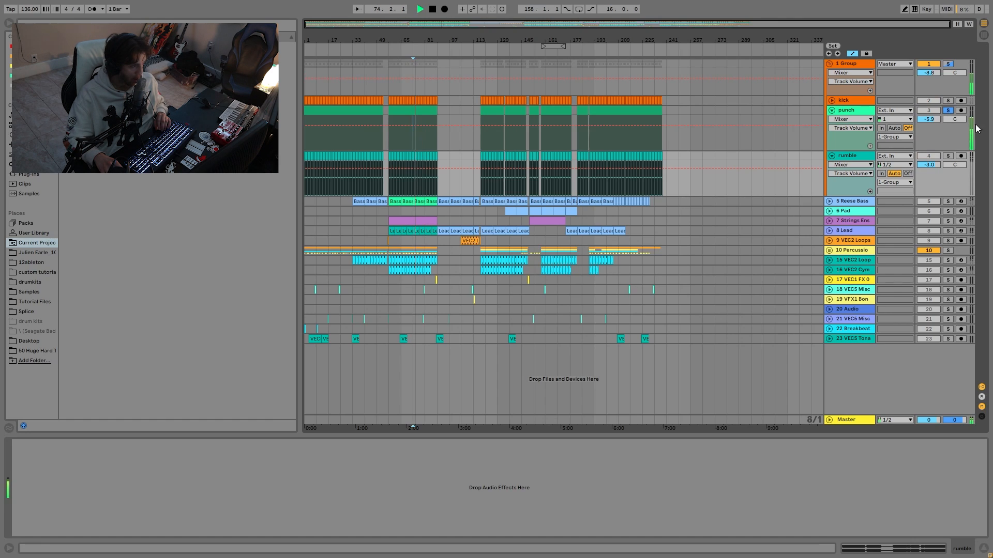
{"action": "key", "text": "space"}
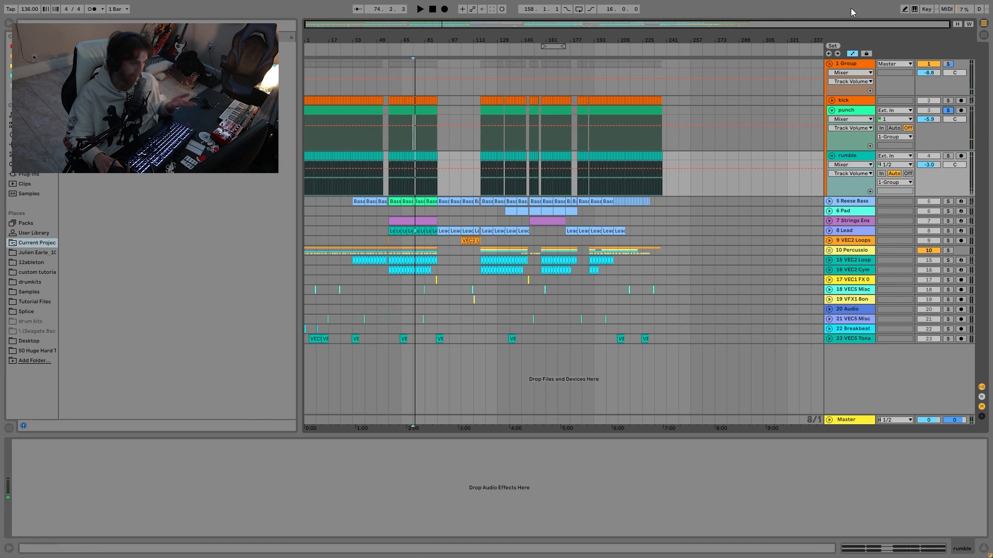
{"action": "left_click", "coordinate": [953, 110]}
Select the 1 Group track and display the automation of its Auto Filter's Device On switch.
{"action": "left_click", "coordinate": [853, 100]}
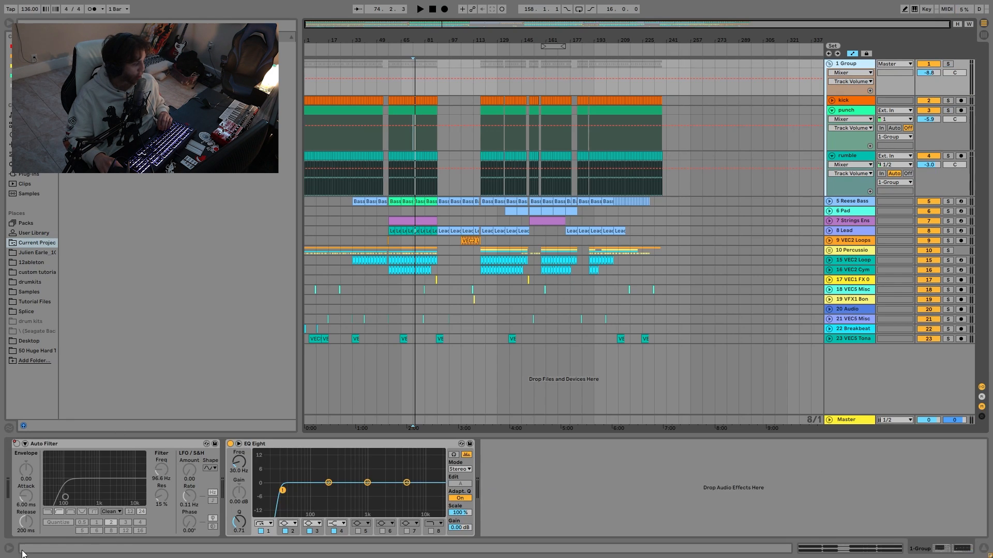
{"action": "right_click", "coordinate": [15, 445]}
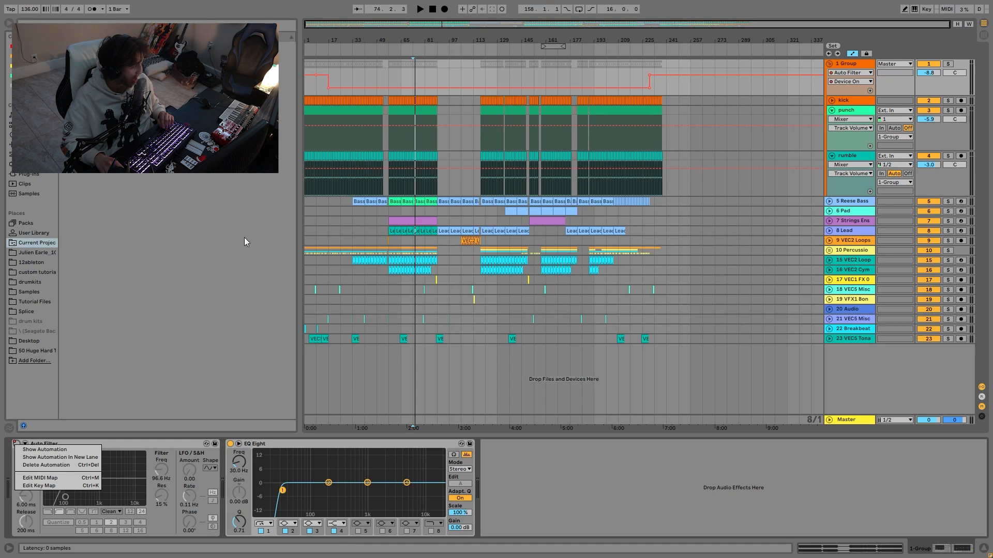
{"action": "left_click", "coordinate": [155, 448]}
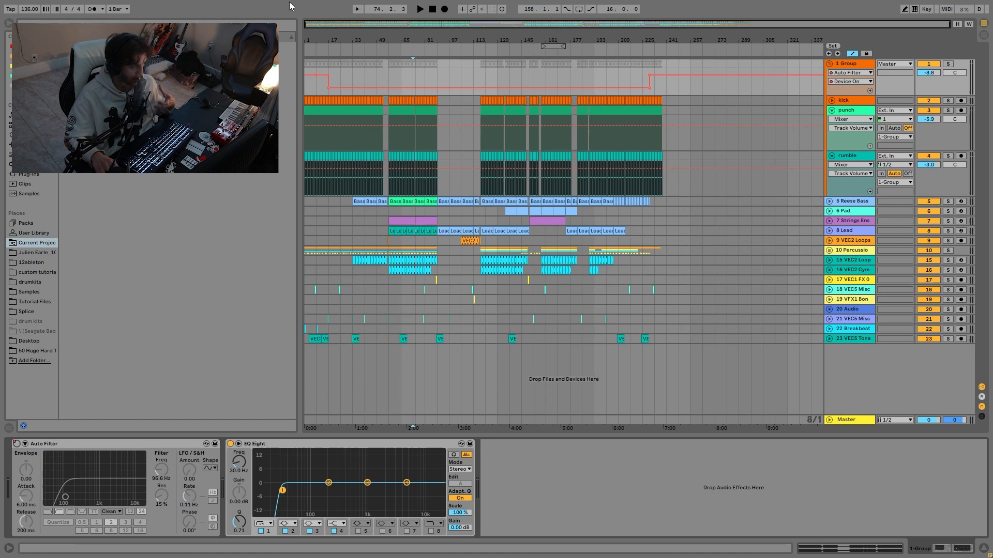
Play the full mix briefly, show the Reese Bass track's devices, and solo that track for listening.
{"action": "key", "text": "space"}
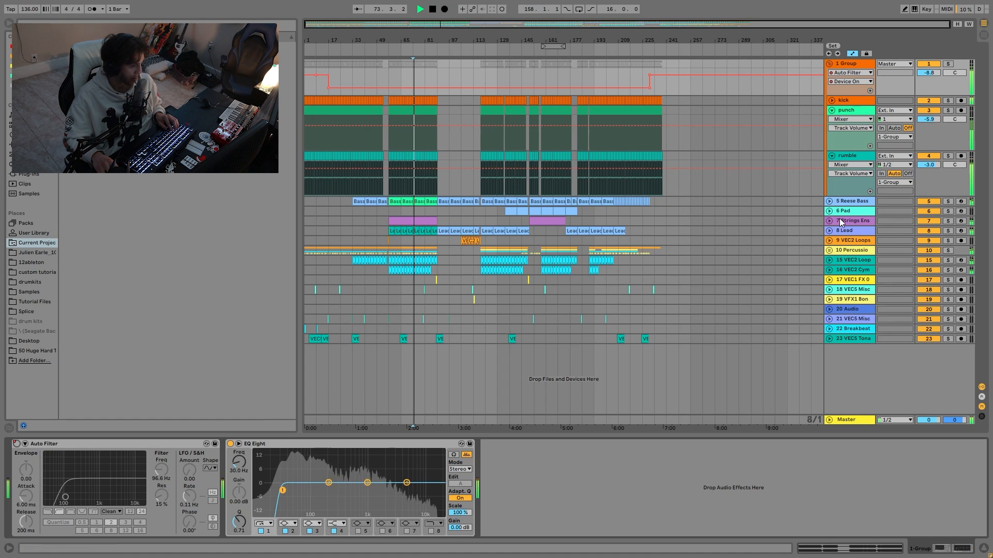
{"action": "left_click", "coordinate": [854, 202]}
{"action": "key", "text": "space"}
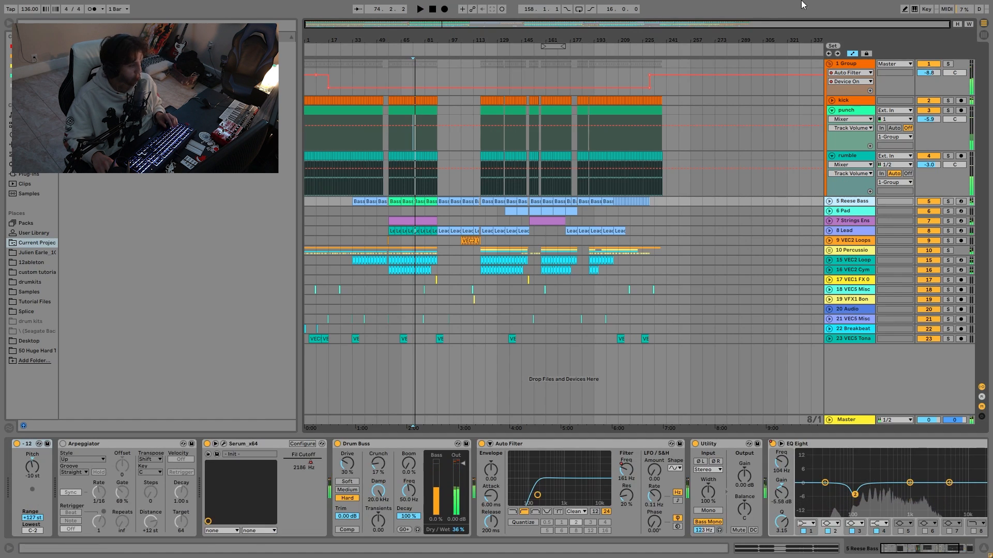
{"action": "left_click", "coordinate": [948, 202]}
{"action": "key", "text": "space"}
Audition the soloed Reese Bass from the clips starting at bars 118 and 158.
{"action": "left_click", "coordinate": [486, 201]}
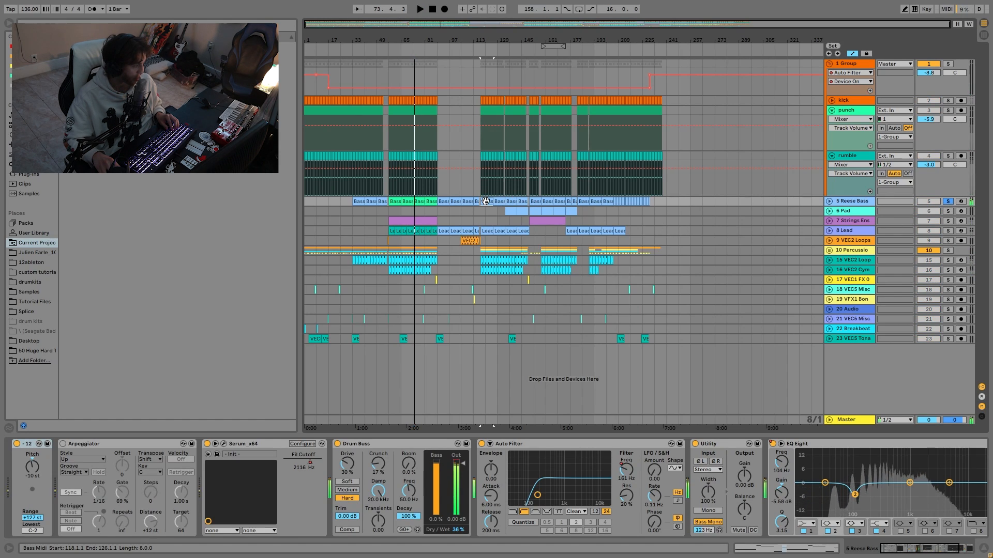
{"action": "key", "text": "space"}
{"action": "left_click", "coordinate": [544, 199]}
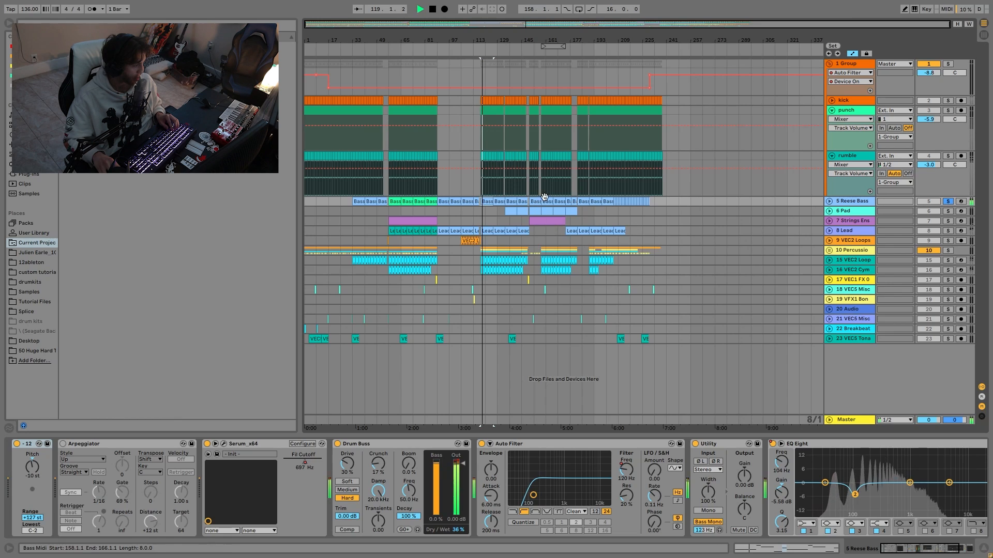
{"action": "key", "text": "space"}
{"action": "key", "text": "space"}
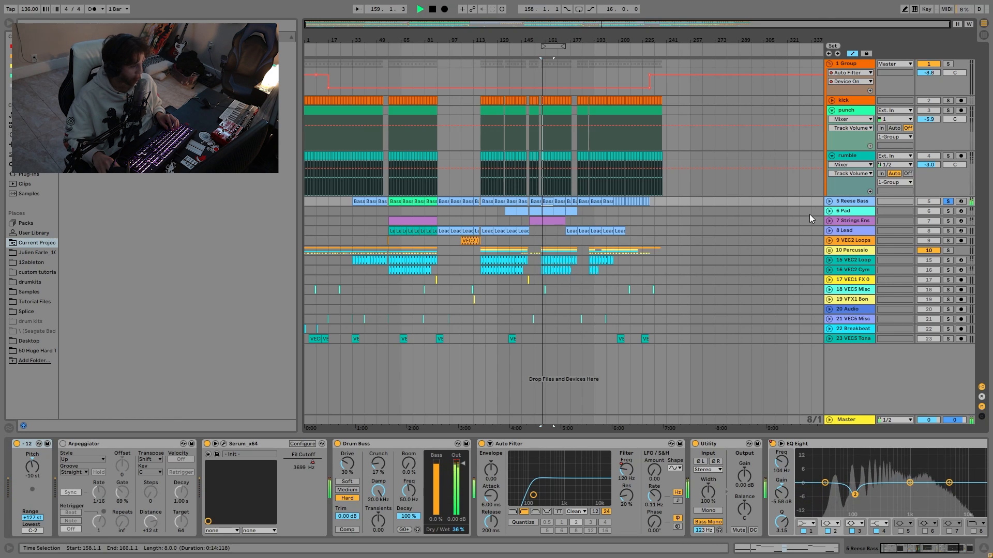
Unfold the Reese Bass track and open the Bass Midi clip at bar 158 to examine its notes during playback.
{"action": "left_click", "coordinate": [829, 201]}
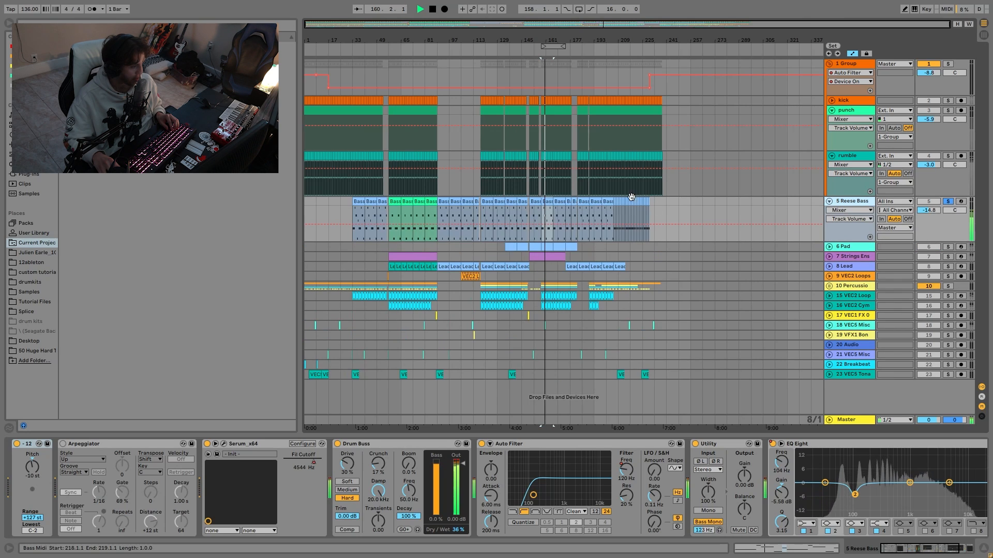
{"action": "double_click", "coordinate": [549, 202]}
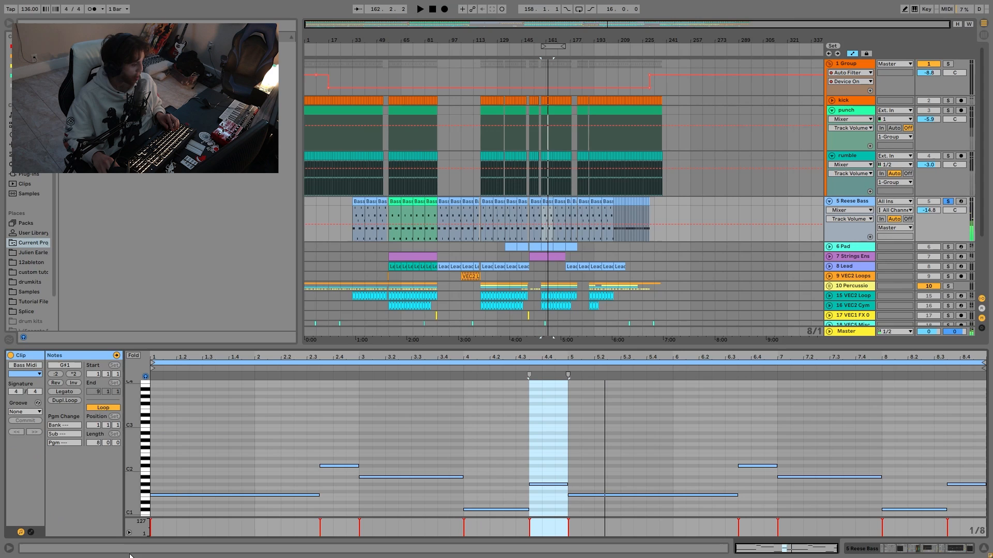
{"action": "key", "text": "space"}
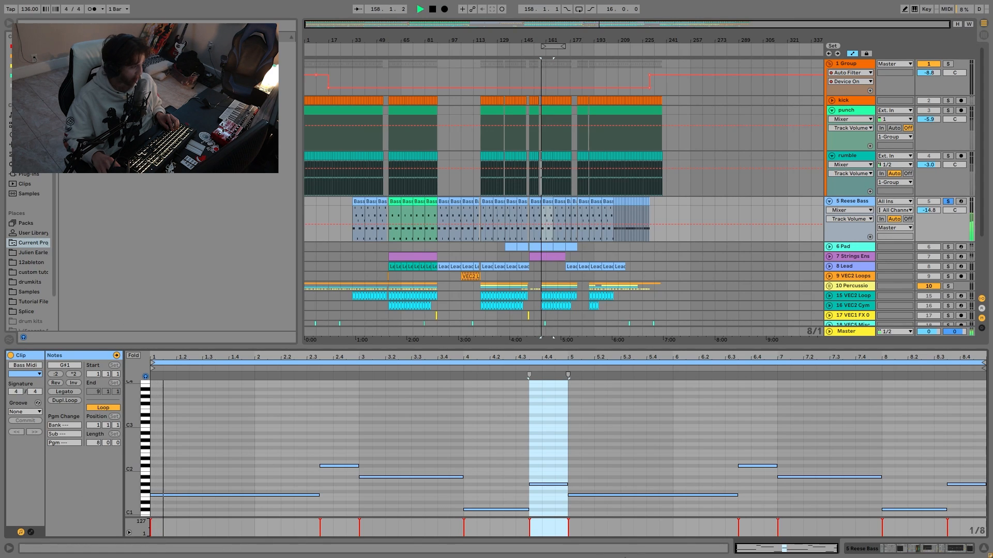
Return to the Reese Bass device chain, stop playback and delete the Arpeggiator.
{"action": "double_click", "coordinate": [856, 203]}
{"action": "key", "text": "space"}
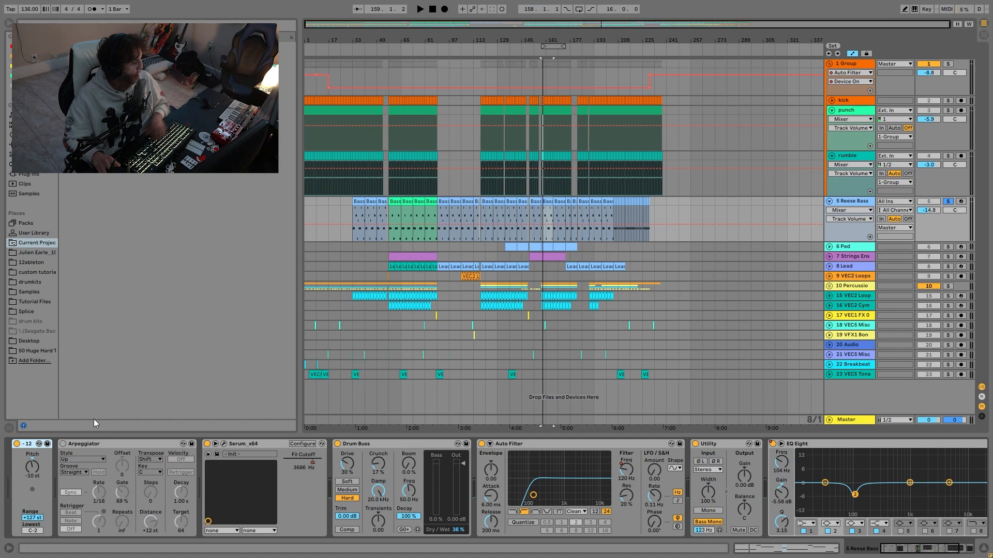
{"action": "left_click", "coordinate": [104, 439]}
{"action": "key", "text": "Delete"}
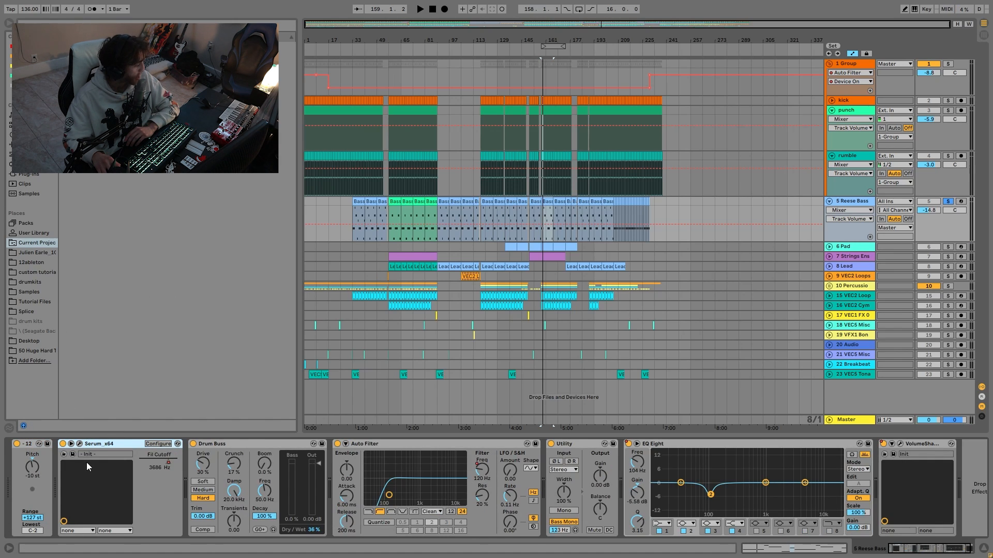
Open Serum on the Reese Bass, examine its oscillator and FX pages, and close the plugin window.
{"action": "left_click", "coordinate": [81, 443]}
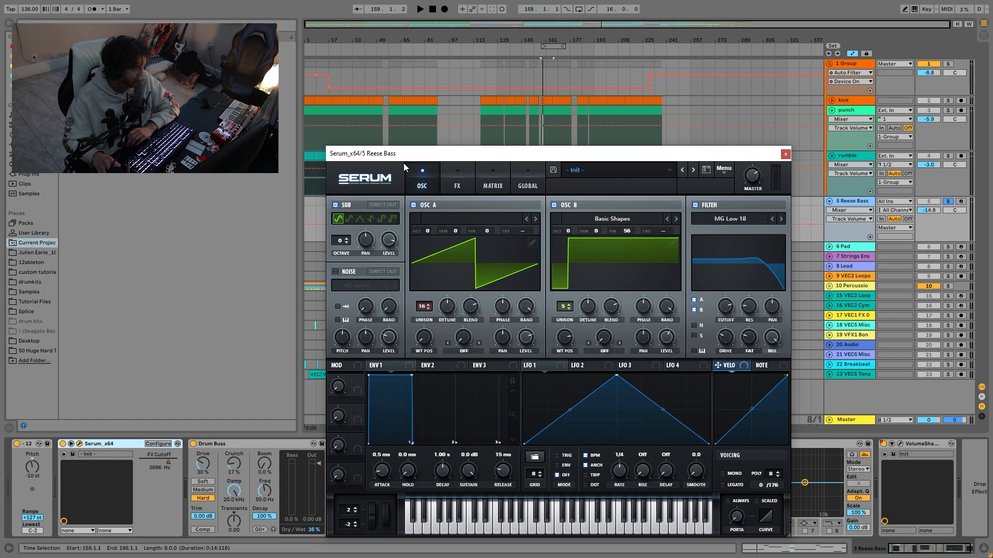
{"action": "left_click", "coordinate": [449, 185]}
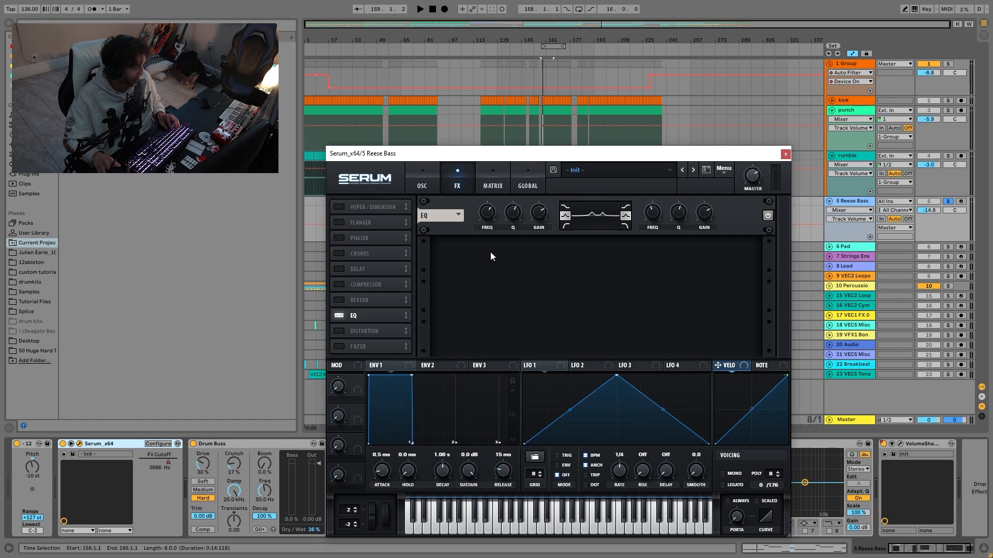
{"action": "left_click_drag", "start_coordinate": [439, 162], "coordinate": [487, 114]}
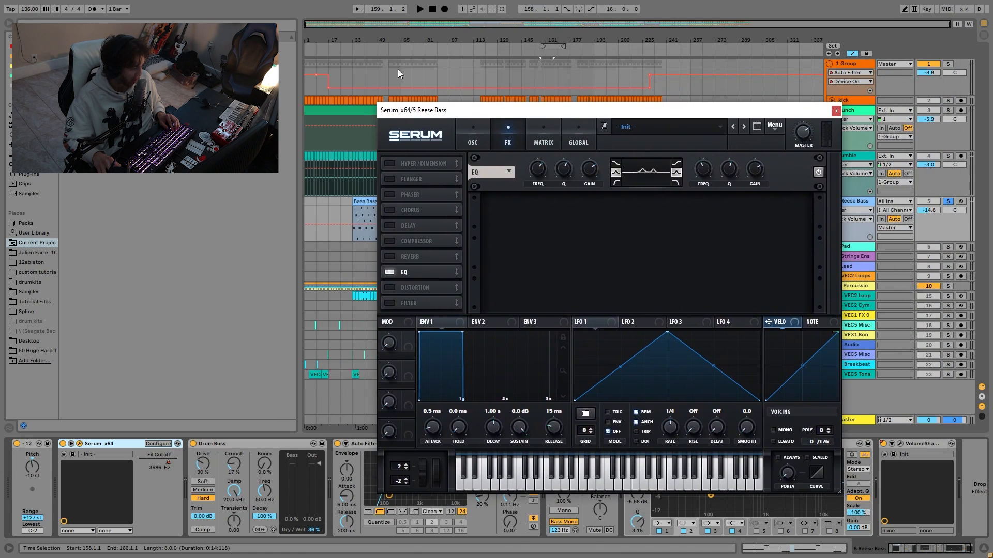
{"action": "left_click", "coordinate": [836, 111]}
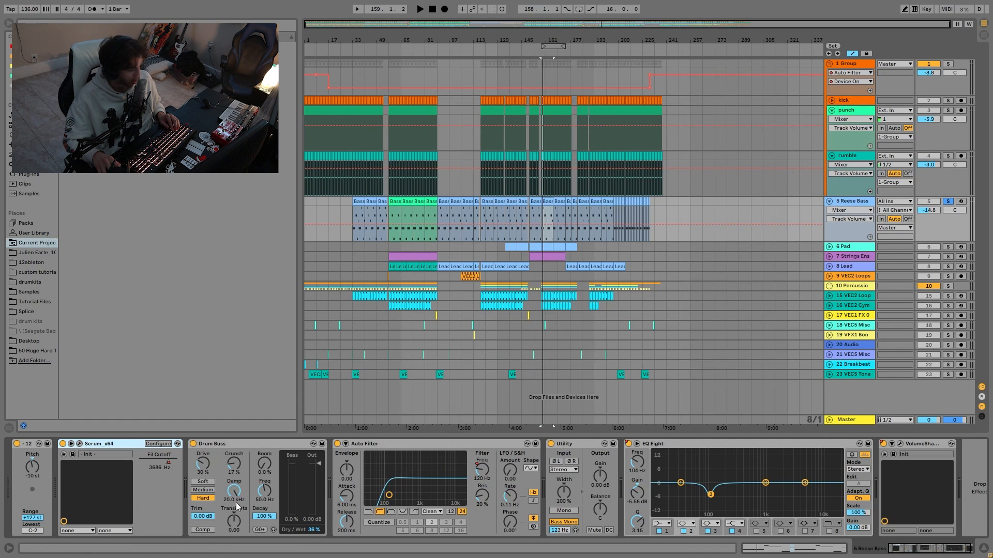
Compare the Reese Bass with Drum Buss bypassed and enabled during playback, leaving Drum Buss on.
{"action": "left_click", "coordinate": [195, 445]}
{"action": "left_click", "coordinate": [194, 444]}
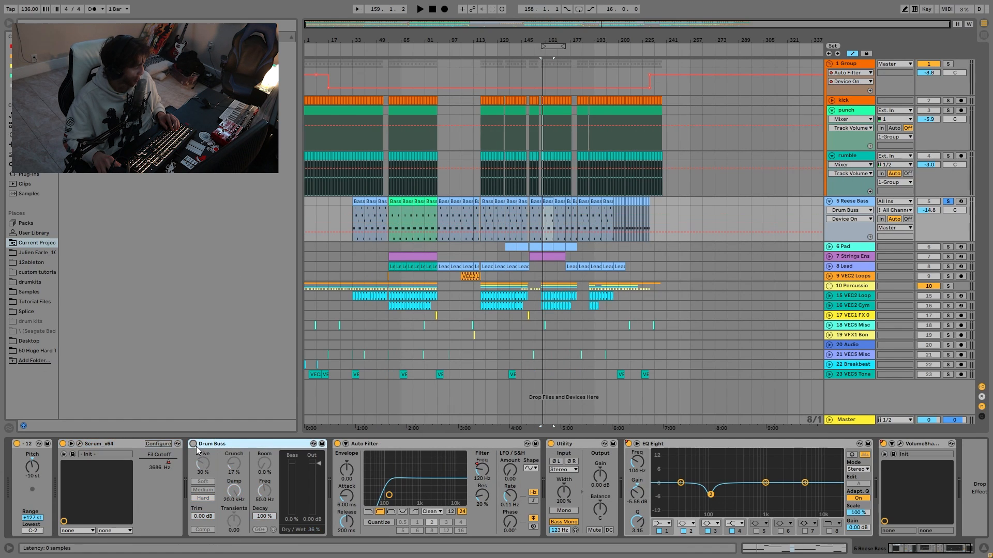
{"action": "key", "text": "space"}
{"action": "left_click", "coordinate": [193, 444]}
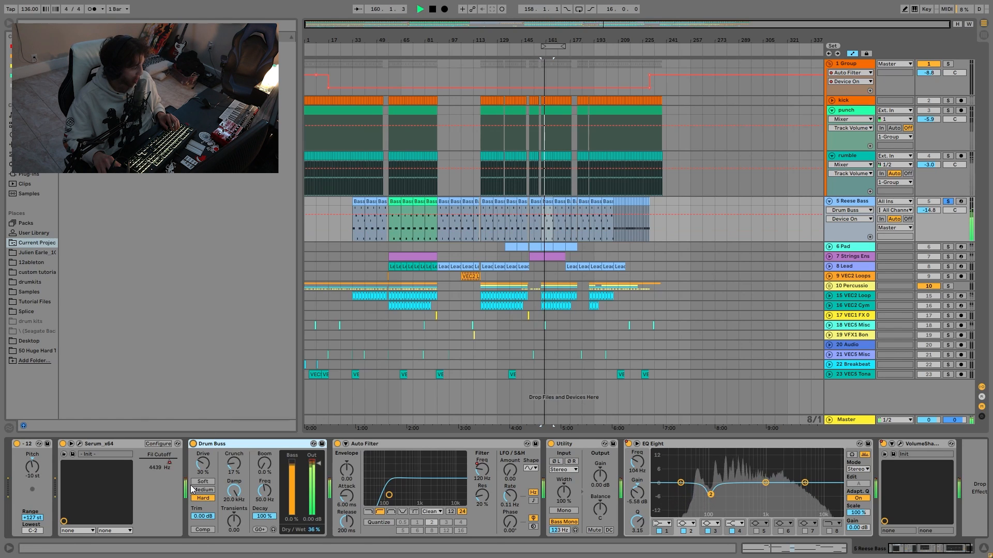
Display the automation of Serum's Fil Cutoff on the Reese Bass track and stop playback.
{"action": "right_click", "coordinate": [168, 461]}
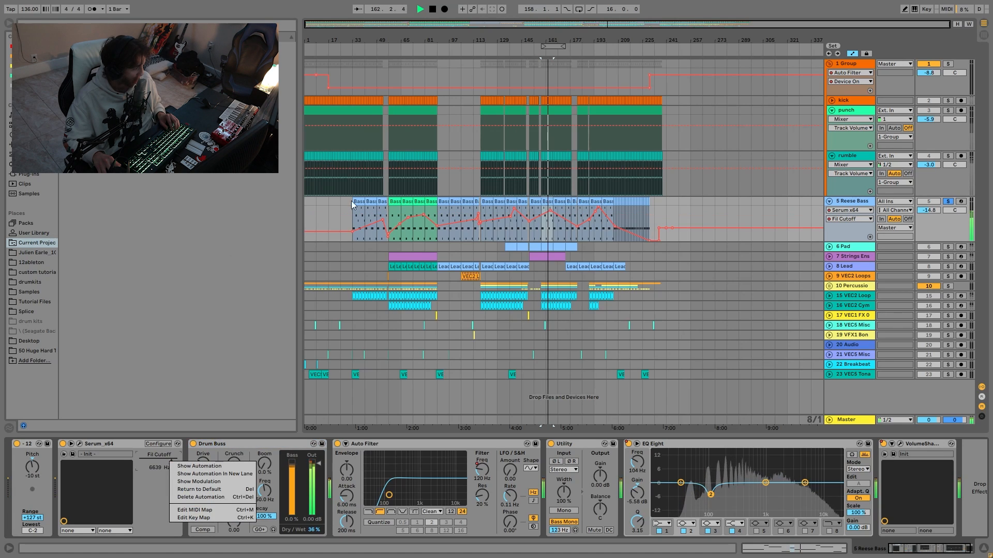
{"action": "key", "text": "Escape"}
{"action": "key", "text": "space"}
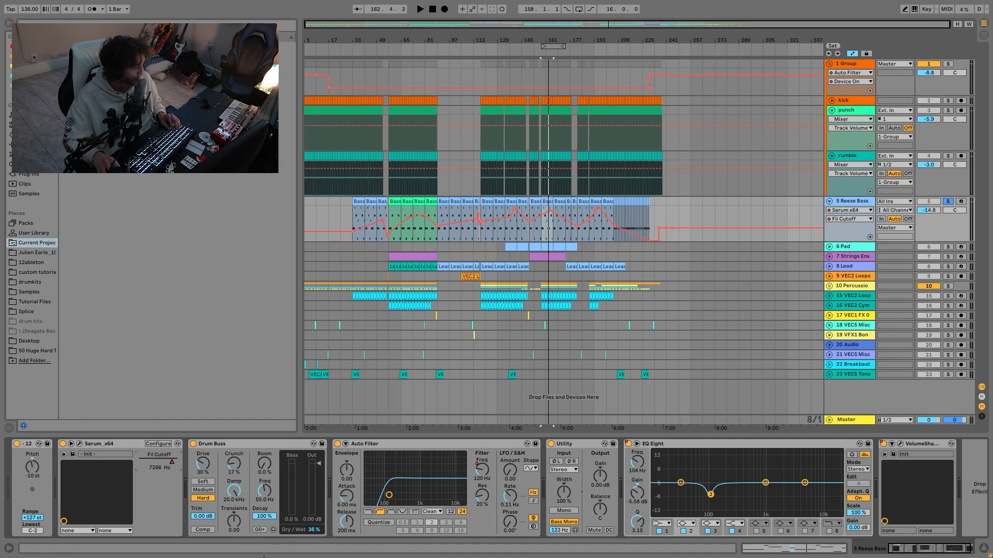
Display the Reese Bass Auto Filter's Frequency automation with automation re-enabled, and audition the bass from the clip at bar 89.
{"action": "left_click_drag", "start_coordinate": [482, 470], "coordinate": [486, 477]}
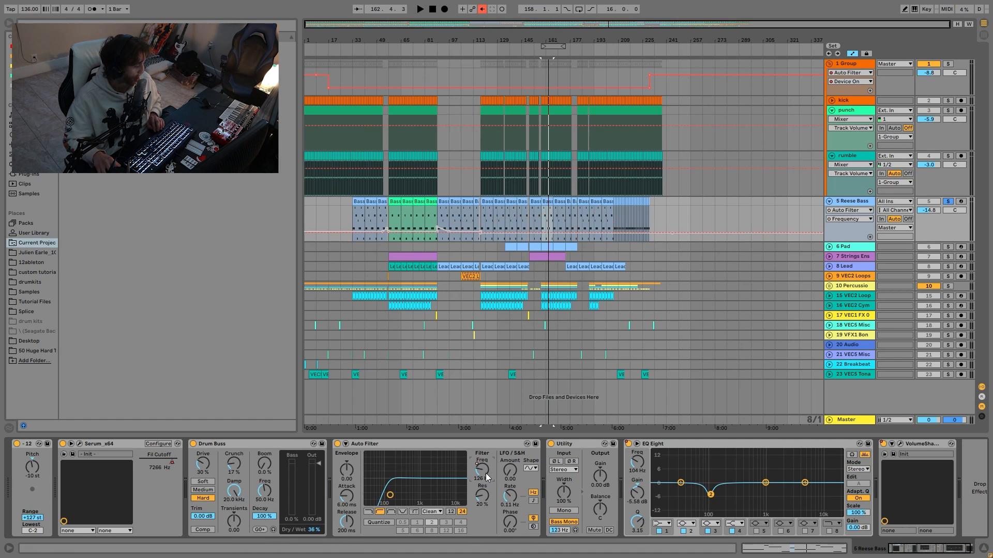
{"action": "left_click", "coordinate": [481, 9]}
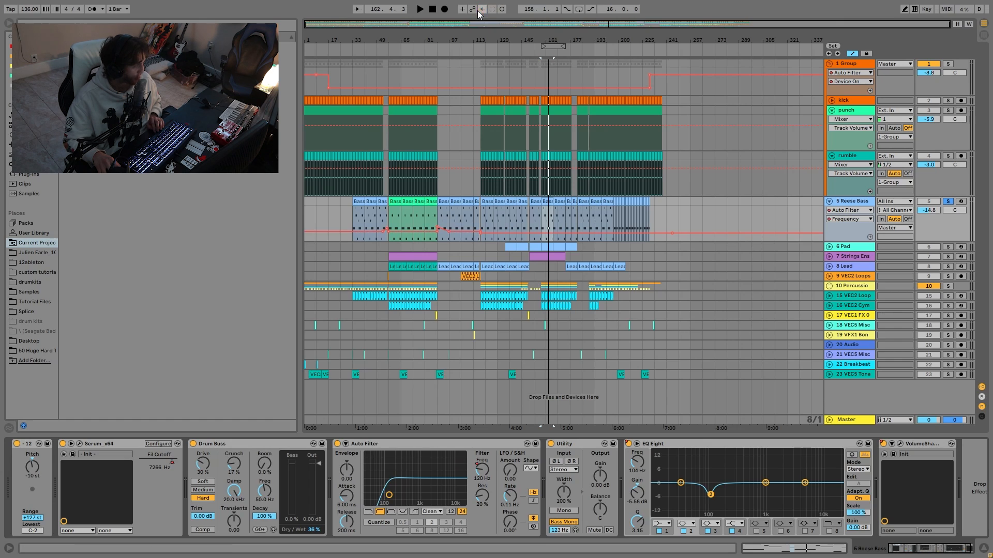
{"action": "left_click", "coordinate": [439, 203]}
{"action": "key", "text": "space"}
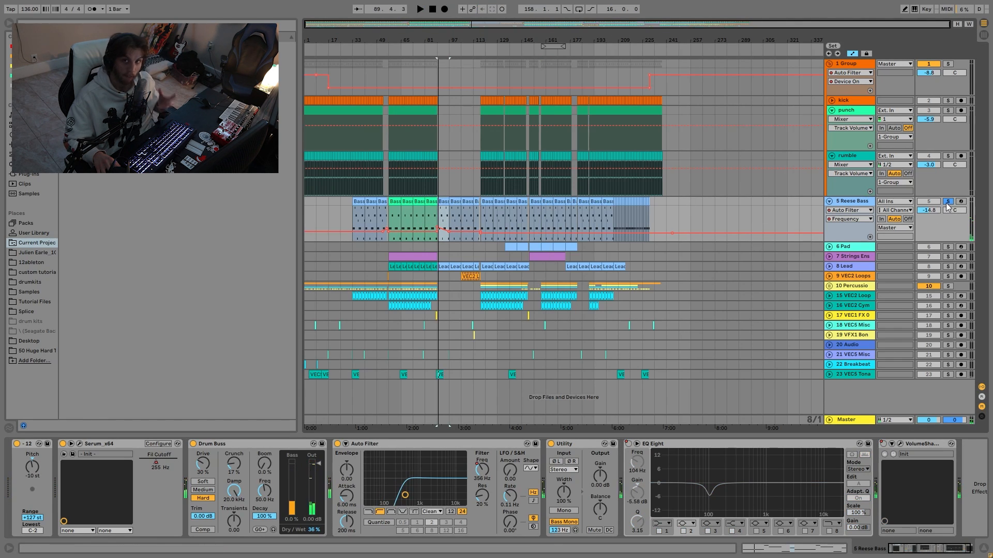
{"action": "key", "text": "space"}
{"action": "key", "text": "space"}
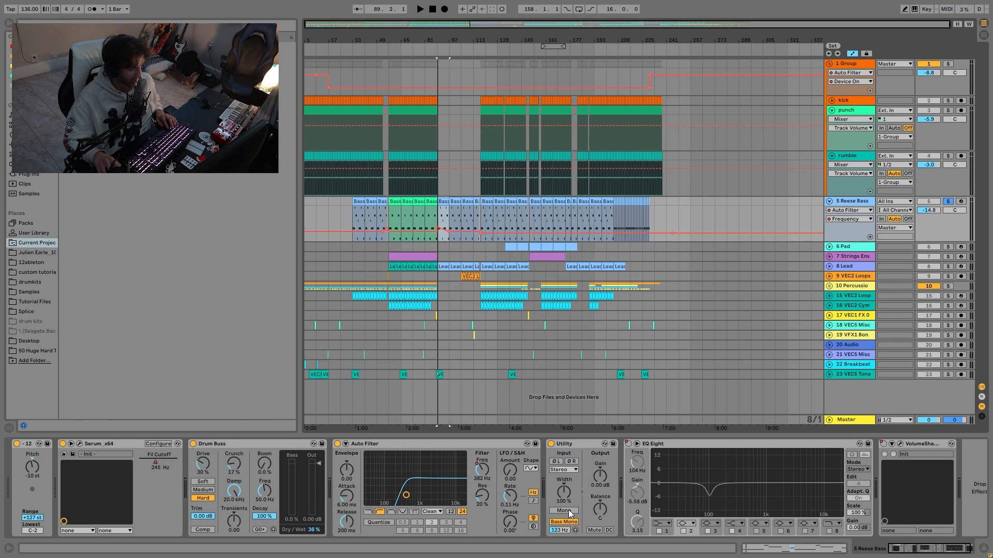
Play the Reese Bass from bar 89 and from the clip at bar 126 to compare the filtering.
{"action": "scroll", "coordinate": [570, 513], "scroll_direction": "down", "scroll_amount": 2}
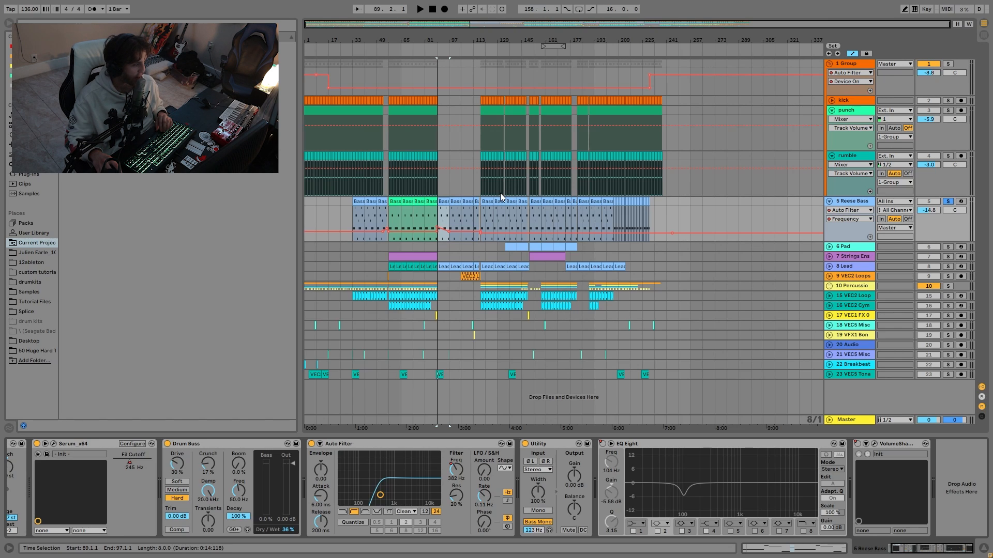
{"action": "key", "text": "space"}
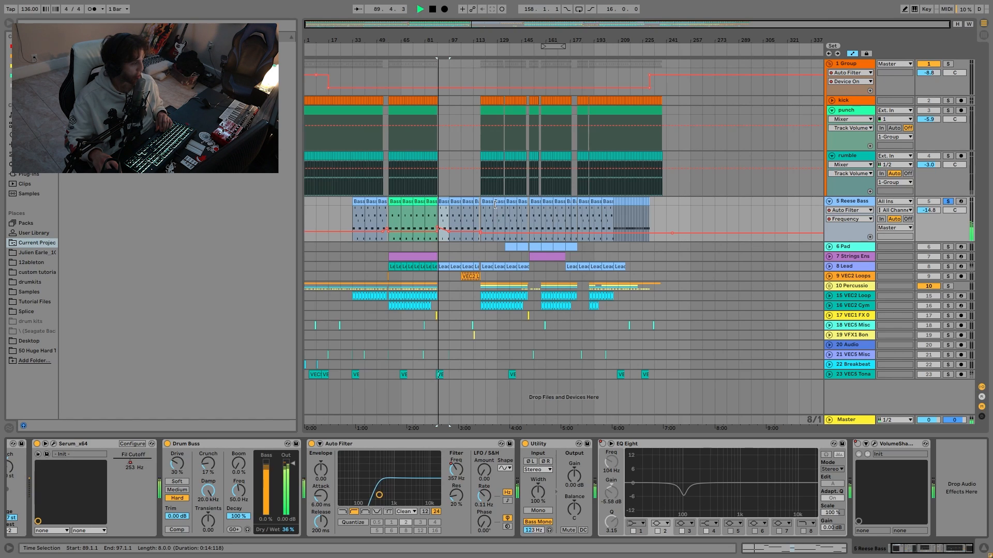
{"action": "left_click", "coordinate": [495, 204]}
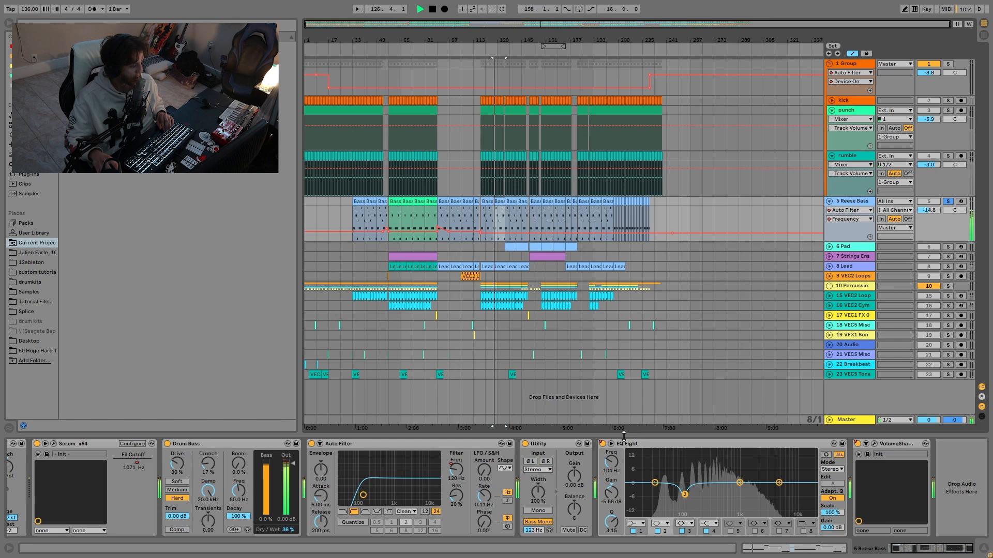
Audition the Reese Bass from bar 126 on its own, briefly including the kick in the solo.
{"action": "key", "text": "space"}
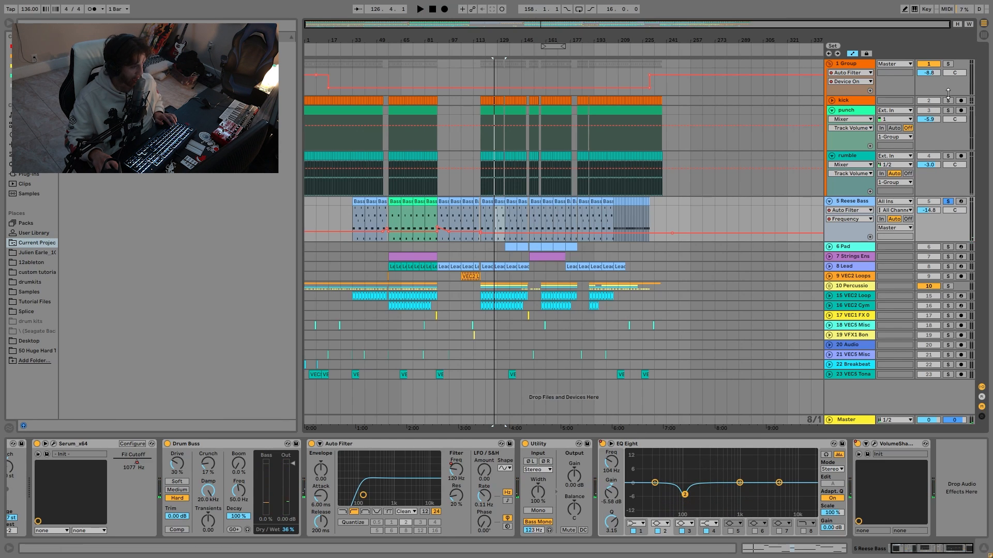
{"action": "key", "text": "space"}
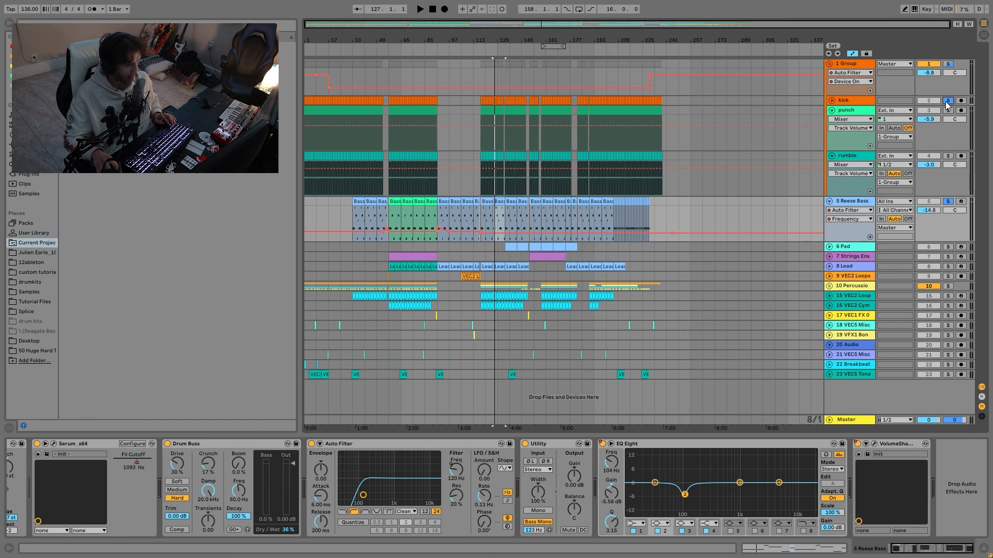
{"action": "key", "text": "space"}
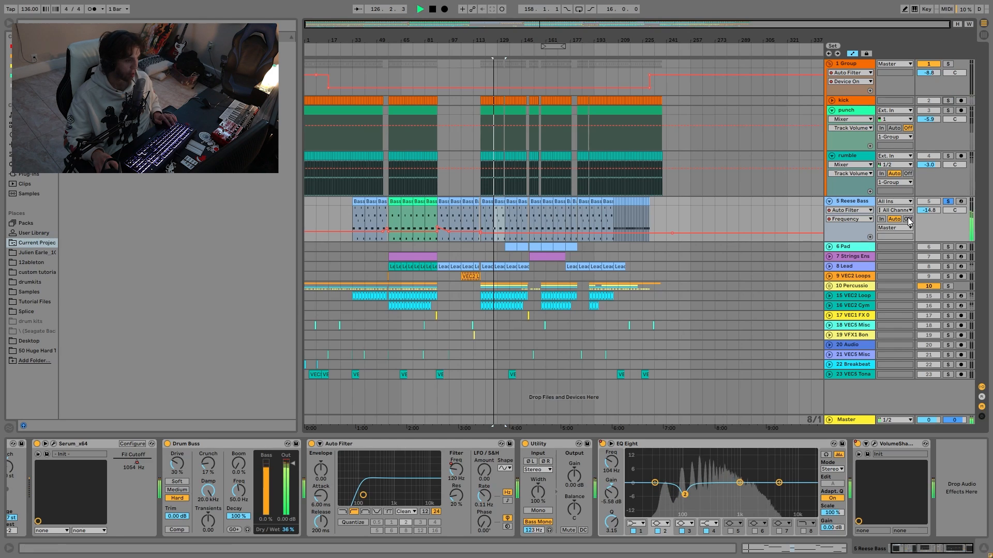
{"action": "key", "text": "space"}
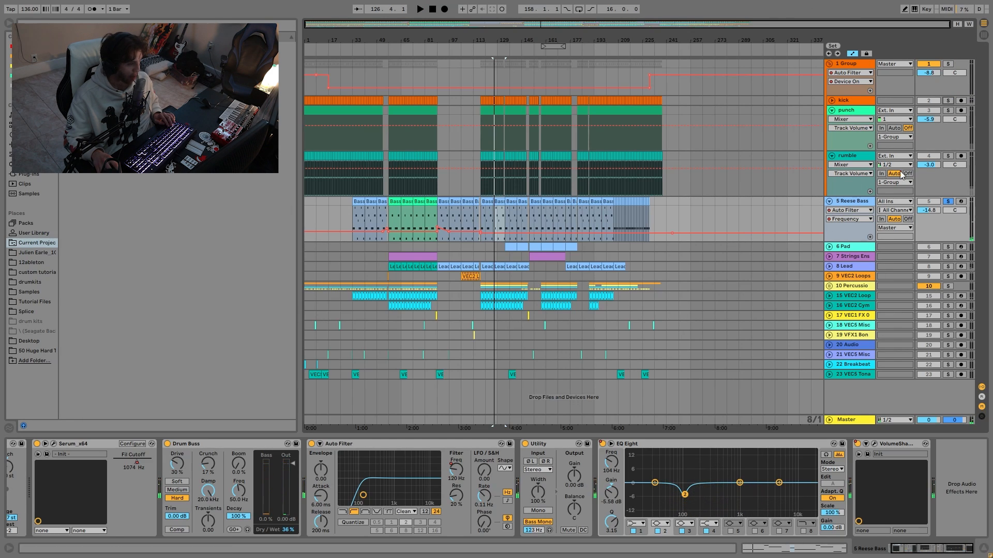
Compare the Reese Bass from bar 126 with and without the rumble by toggling their solos, ending on the bass alone.
{"action": "key", "text": "space"}
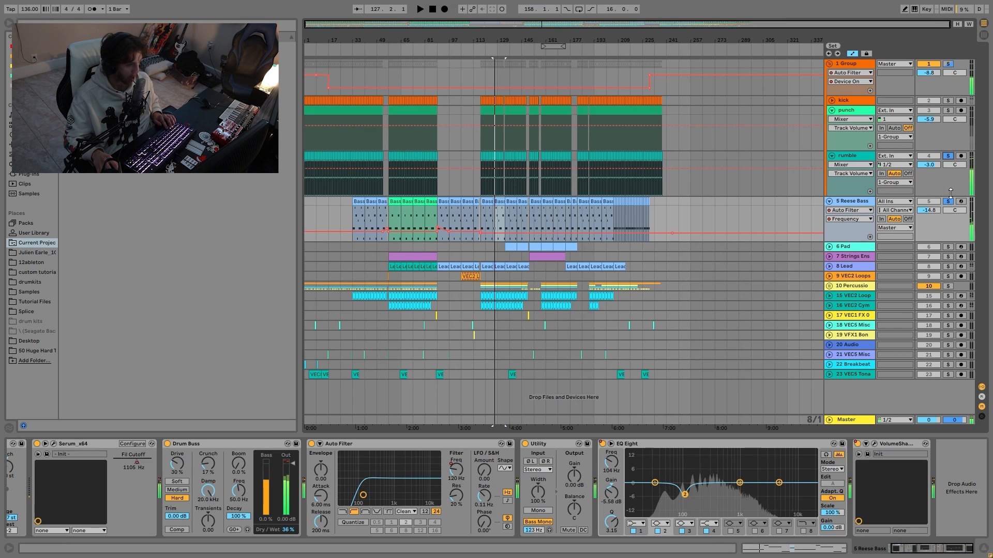
{"action": "key", "text": "space"}
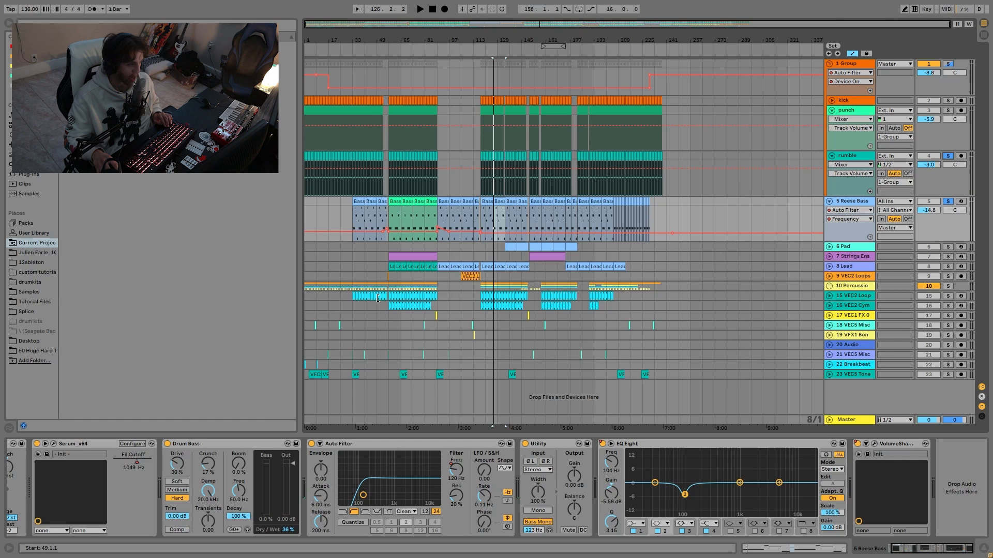
{"action": "key", "text": "space"}
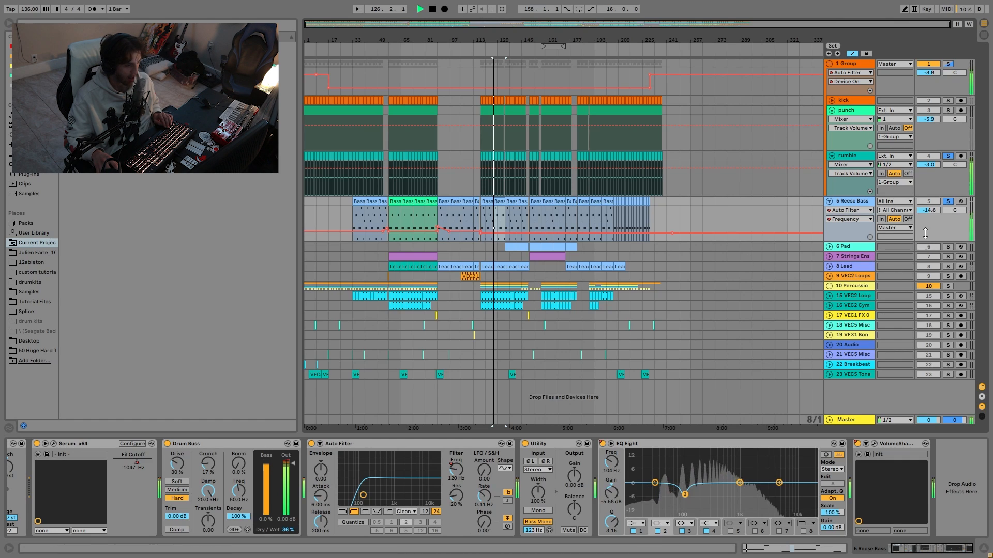
{"action": "left_click", "coordinate": [949, 201], "text": "ctrl"}
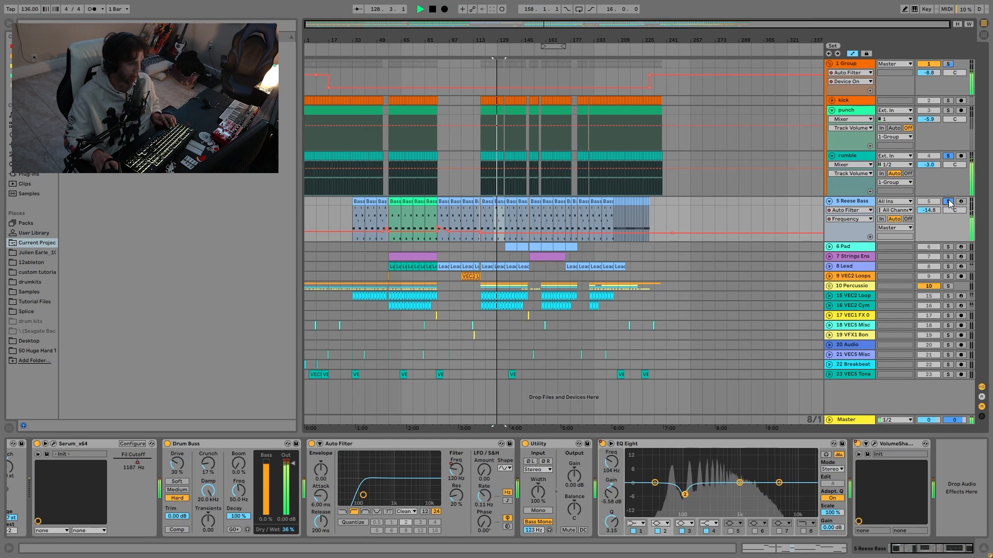
{"action": "left_click", "coordinate": [947, 157]}
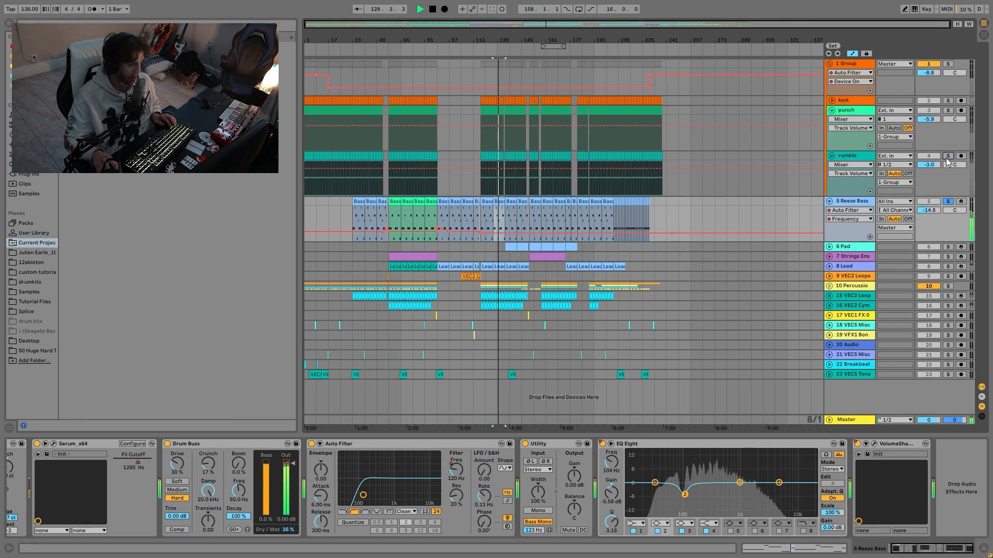
{"action": "key", "text": "space"}
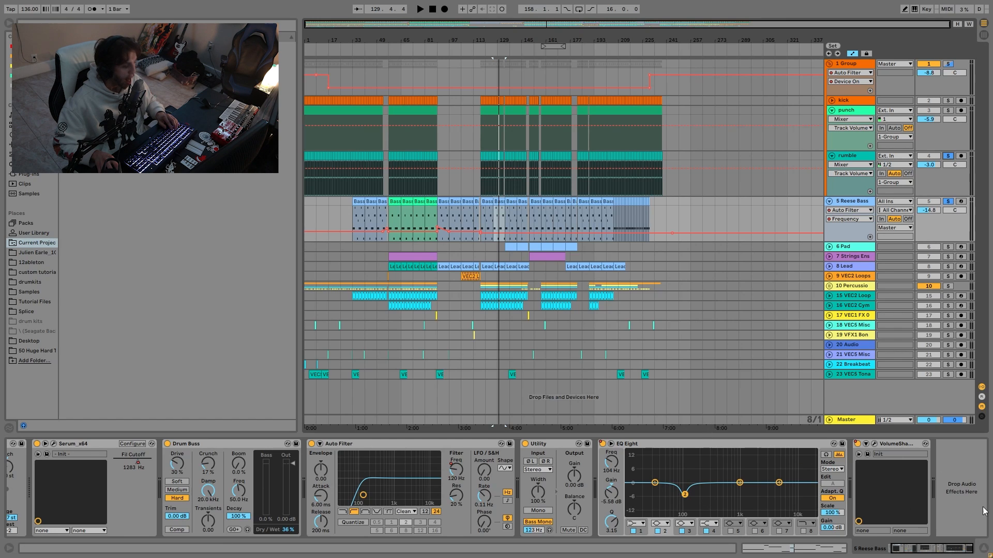
{"action": "key", "text": "space"}
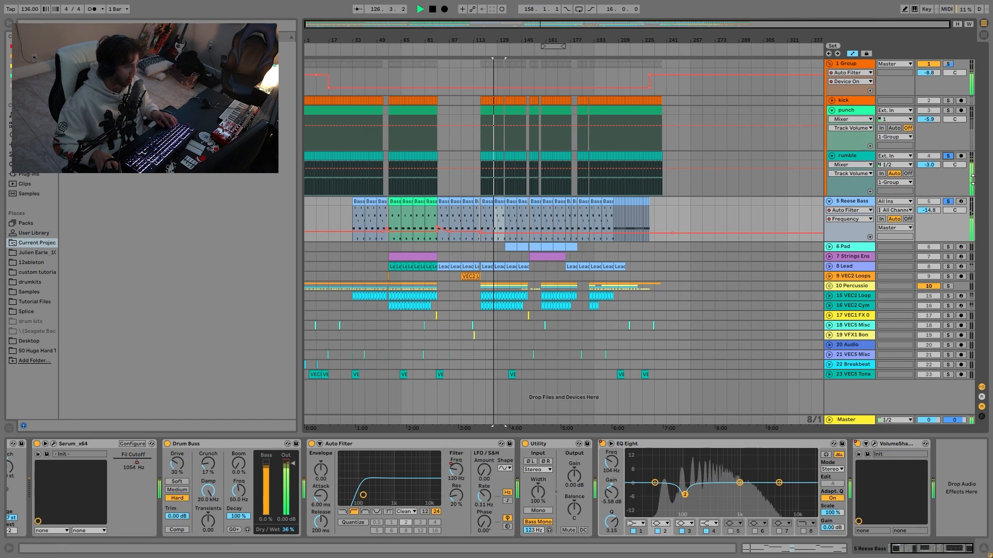
{"action": "left_click", "coordinate": [948, 157]}
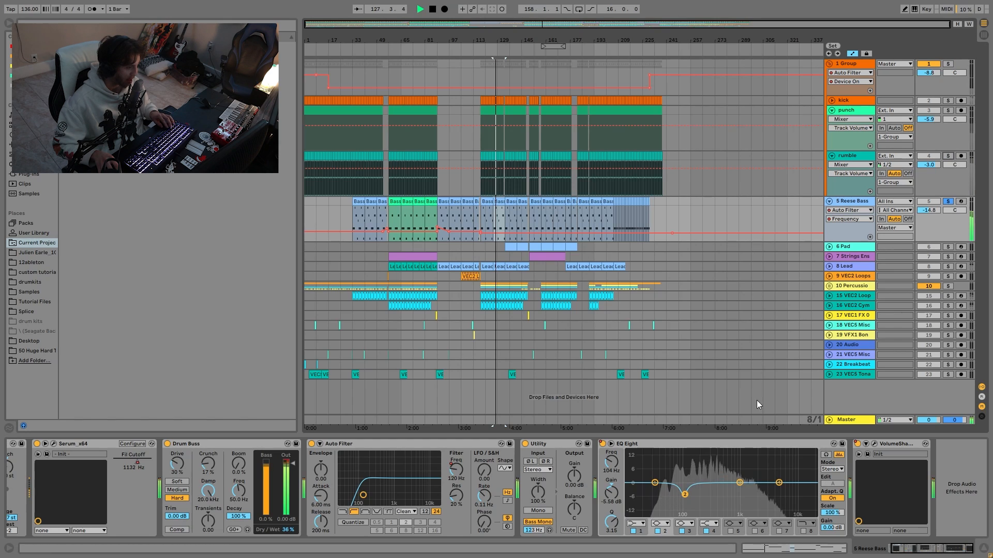
{"action": "key", "text": "space"}
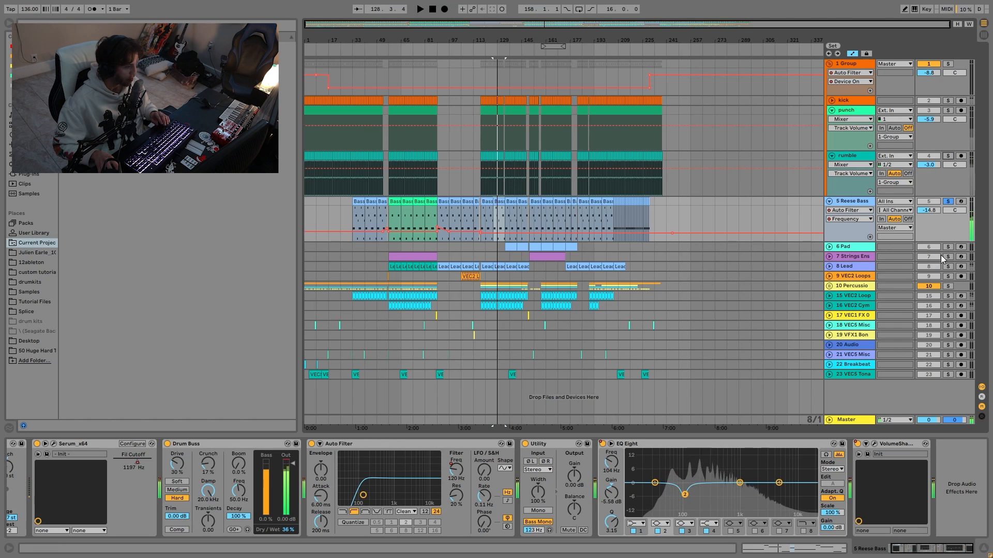
Solo the Pad, play it from its clip at bar 166 and unfold the track.
{"action": "left_click", "coordinate": [949, 247]}
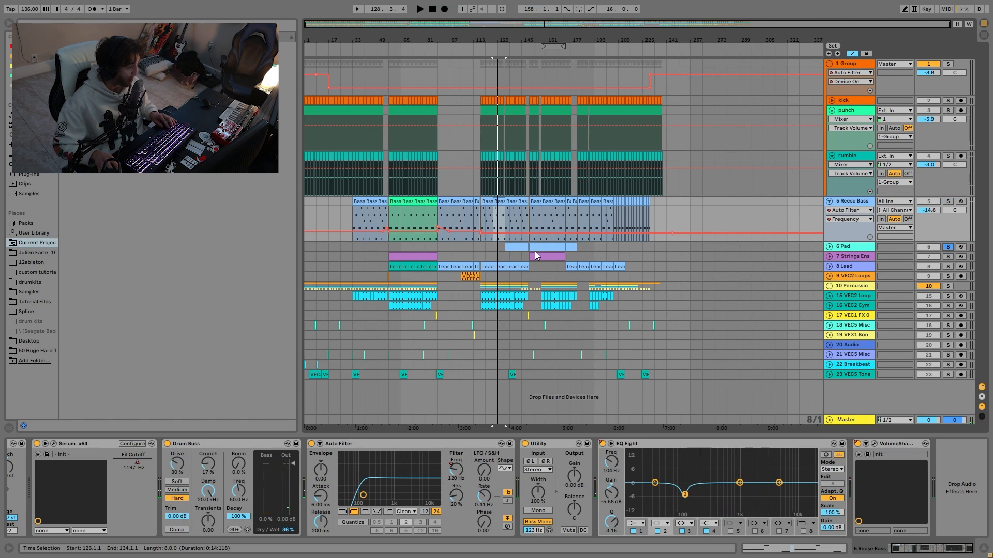
{"action": "left_click", "coordinate": [557, 245]}
{"action": "key", "text": "space"}
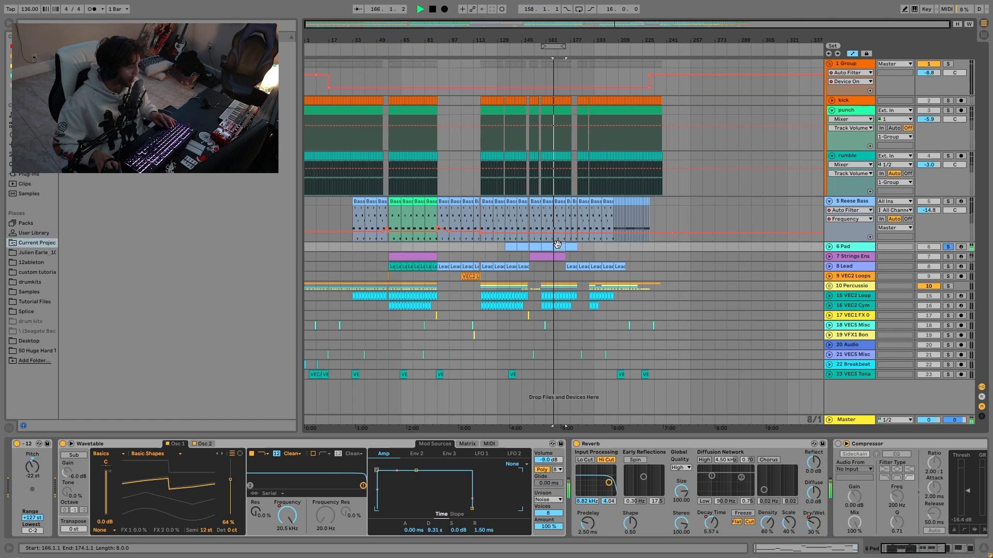
{"action": "left_click", "coordinate": [829, 247]}
Solo the Reese Bass alongside the Pad and open both tracks' clips at bar 166 together in the note editor, then stop playback.
{"action": "left_click", "coordinate": [949, 202]}
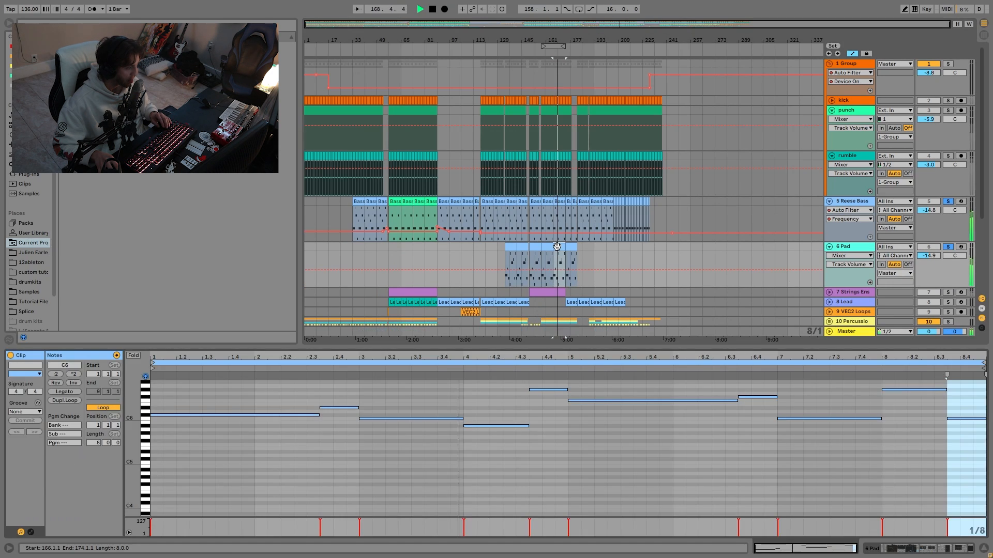
{"action": "double_click", "coordinate": [557, 247]}
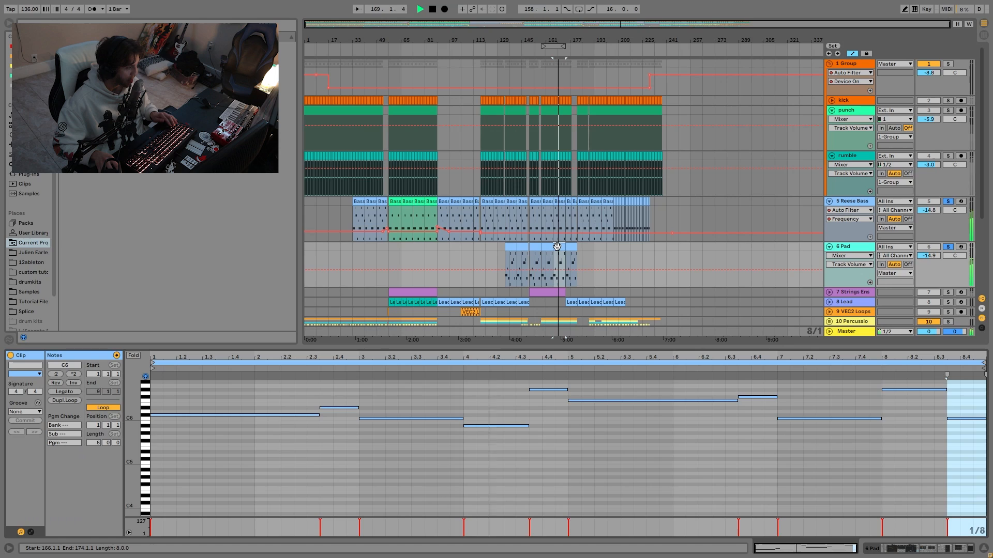
{"action": "left_click", "coordinate": [562, 200], "text": "shift"}
{"action": "key", "text": "space"}
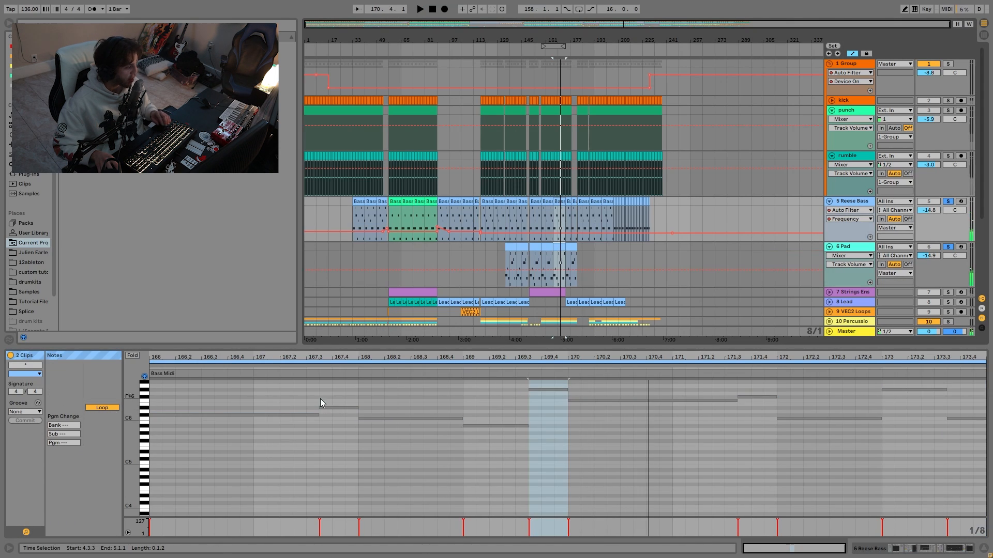
Bring the Pad notes forward and fit both clips' pitch ranges in the note editor to compare them with the bass during playback.
{"action": "scroll", "coordinate": [288, 471], "scroll_direction": "up", "scroll_amount": 3}
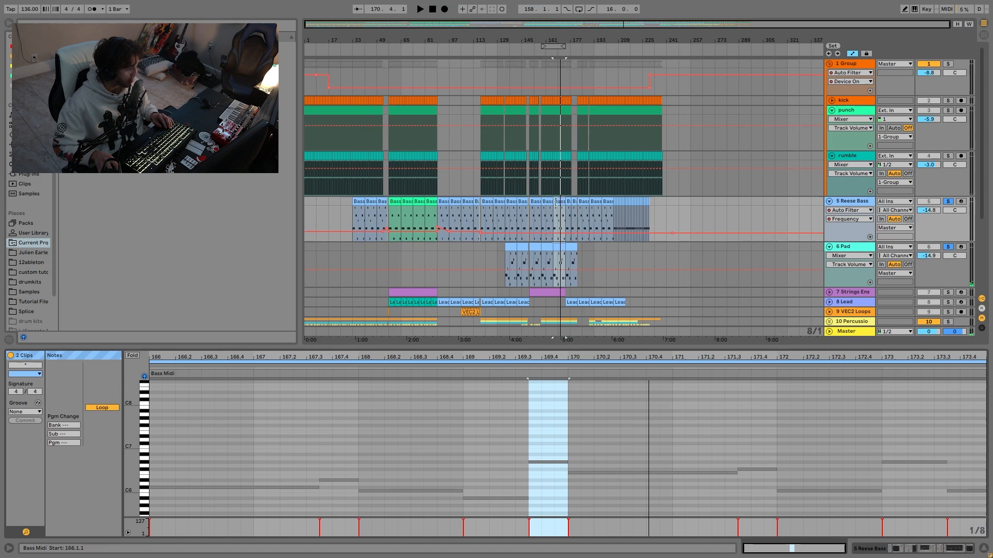
{"action": "left_click", "coordinate": [328, 366]}
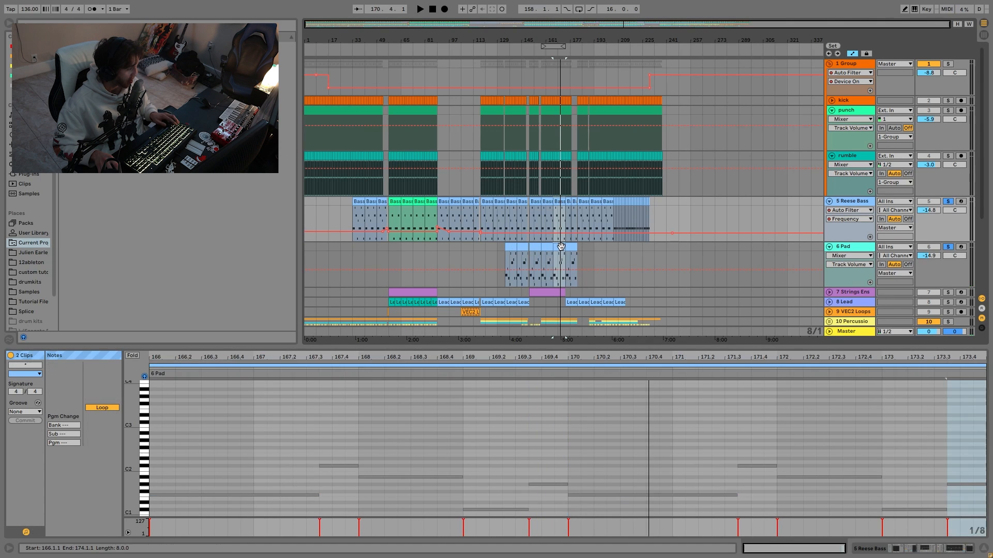
{"action": "left_click_drag", "start_coordinate": [126, 427], "coordinate": [104, 528]}
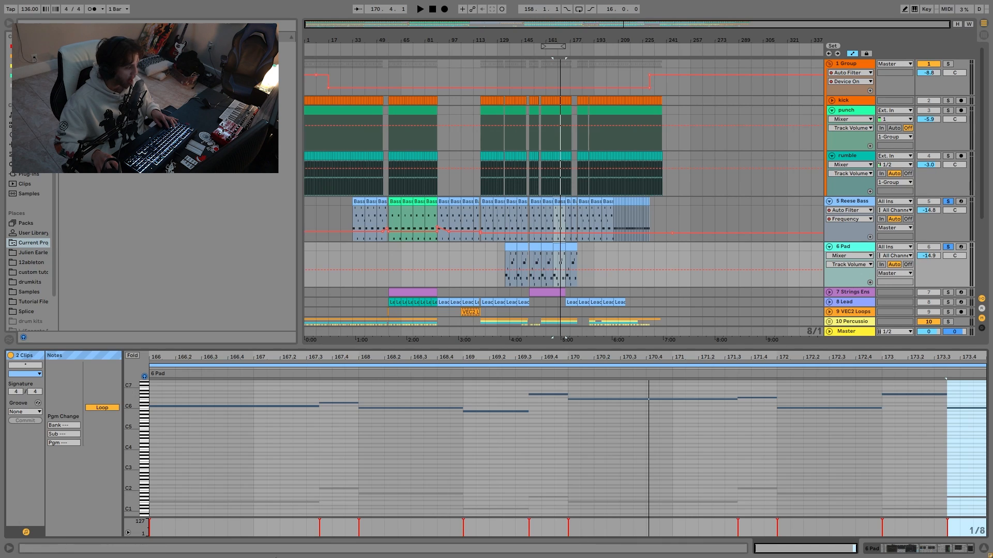
{"action": "key", "text": "space"}
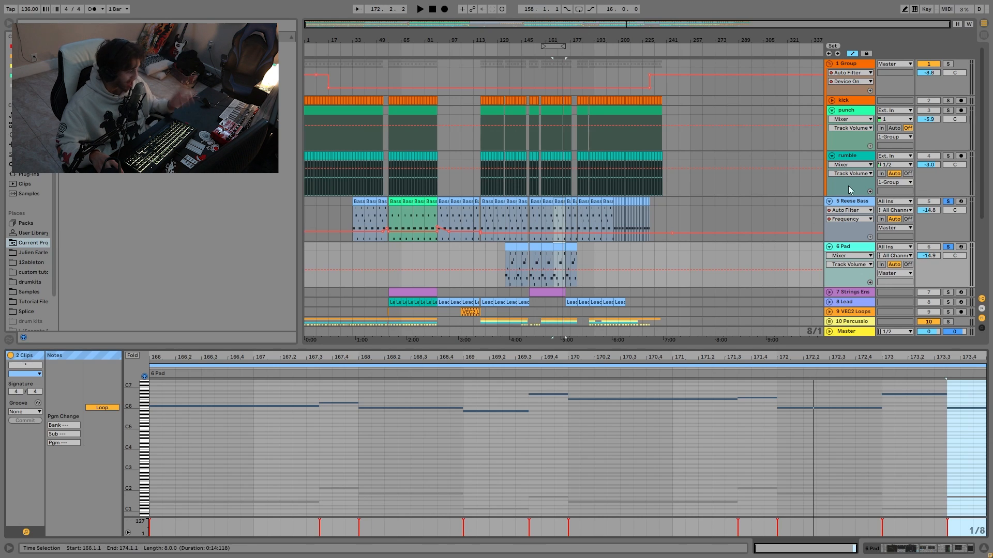
Solo only the Pad and audition it briefly from bar 166.
{"action": "left_click", "coordinate": [948, 247]}
{"action": "key", "text": "space"}
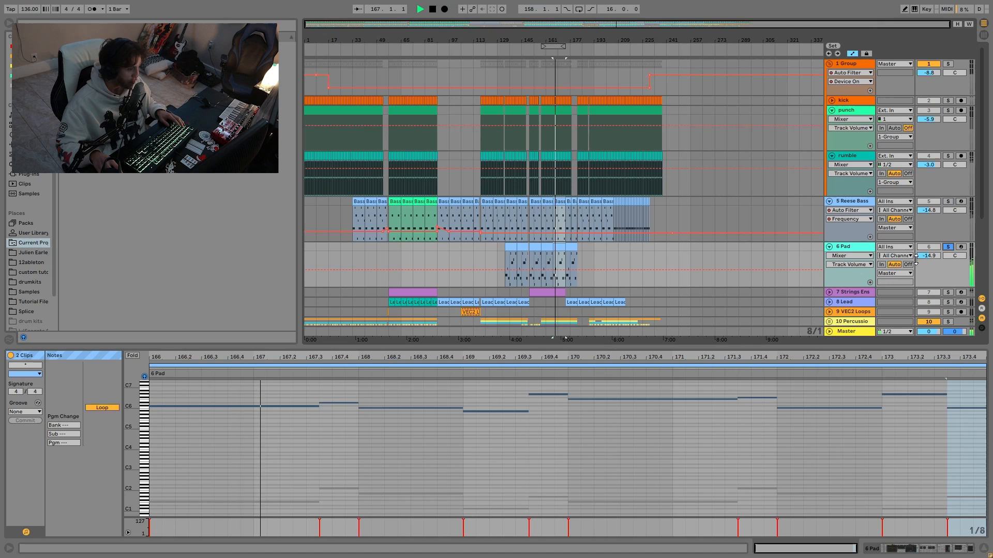
{"action": "key", "text": "space"}
{"action": "left_click", "coordinate": [870, 248]}
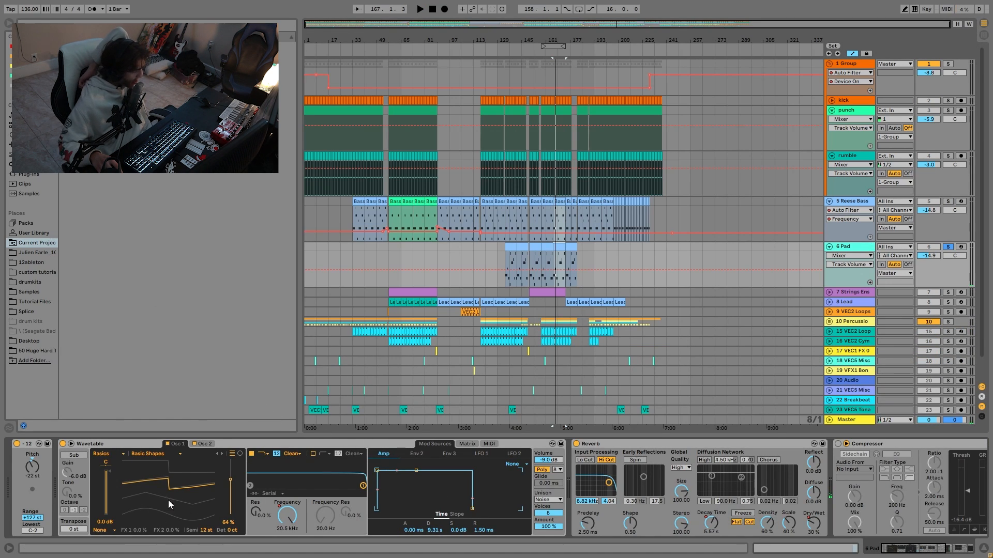
{"action": "left_click", "coordinate": [207, 446]}
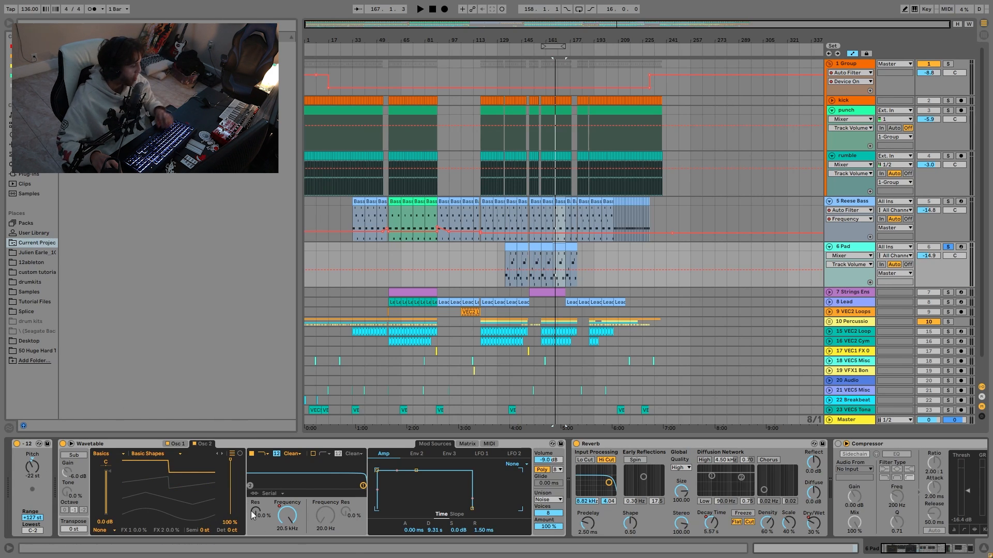
{"action": "left_click", "coordinate": [281, 512]}
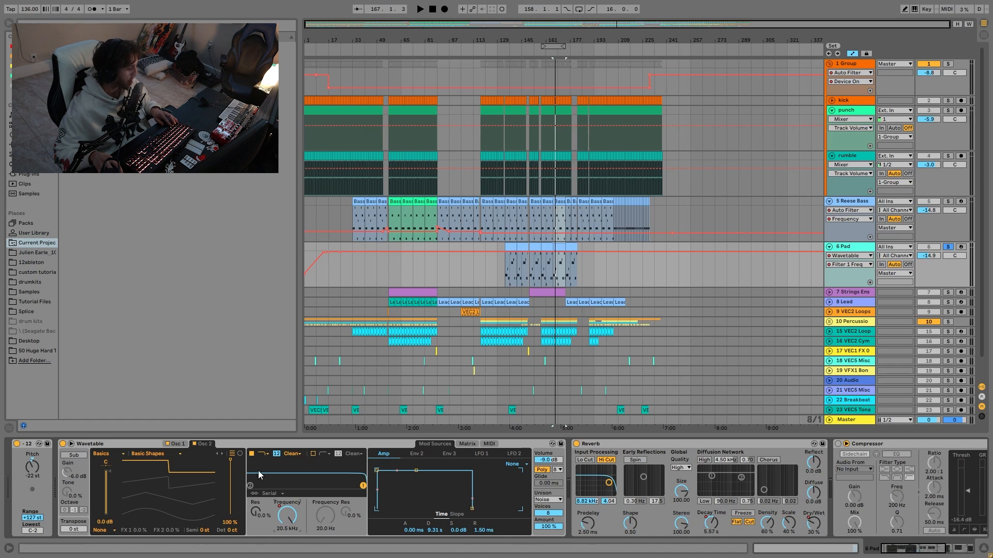
Audition the Pad with Wavetable's Unison mode set to Classic, switch it back to Noise and stop playback.
{"action": "key", "text": "space"}
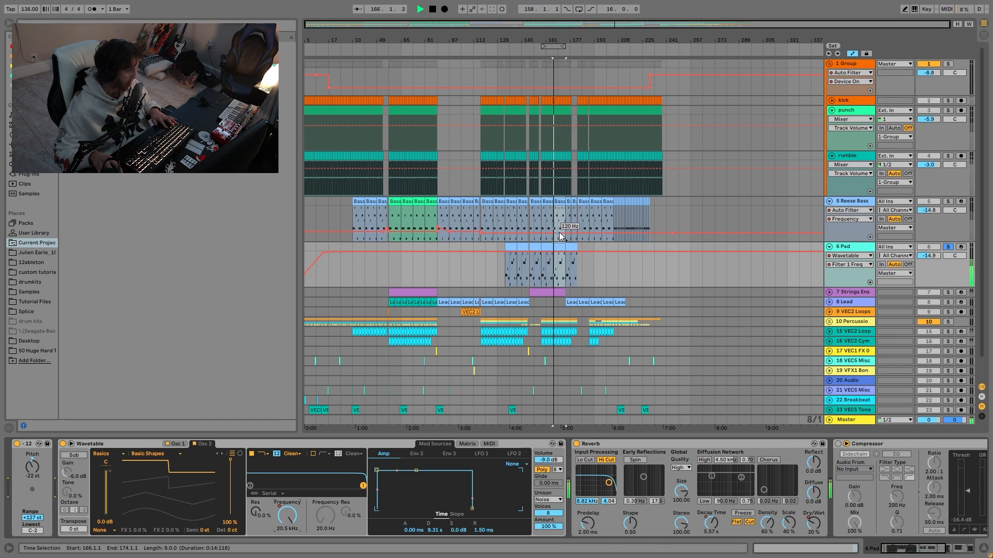
{"action": "left_click", "coordinate": [543, 499]}
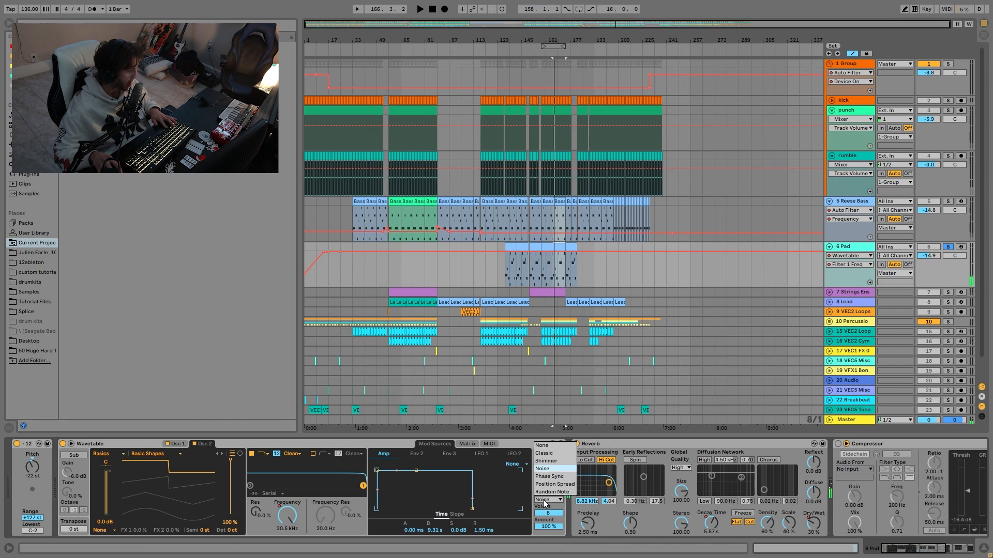
{"action": "left_click", "coordinate": [544, 453]}
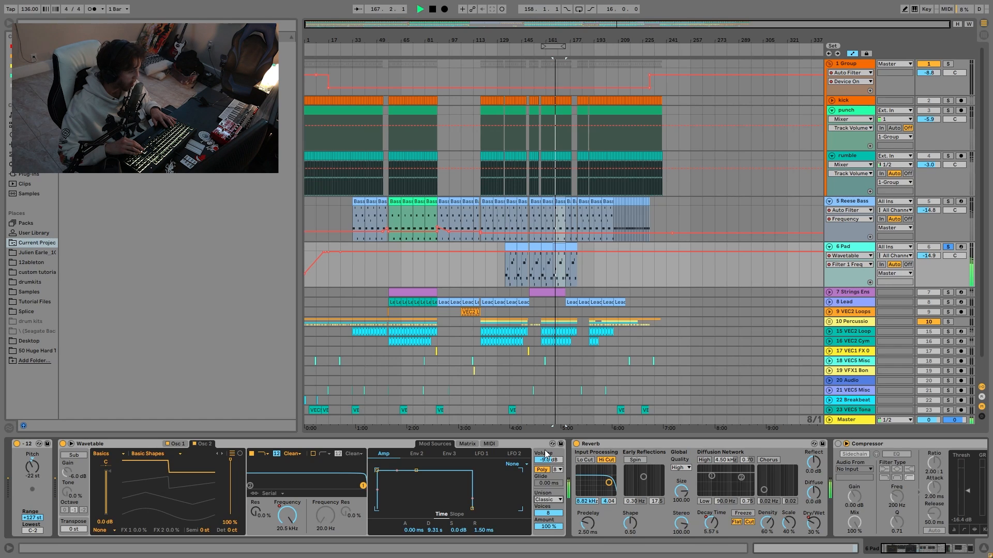
{"action": "key", "text": "Down"}
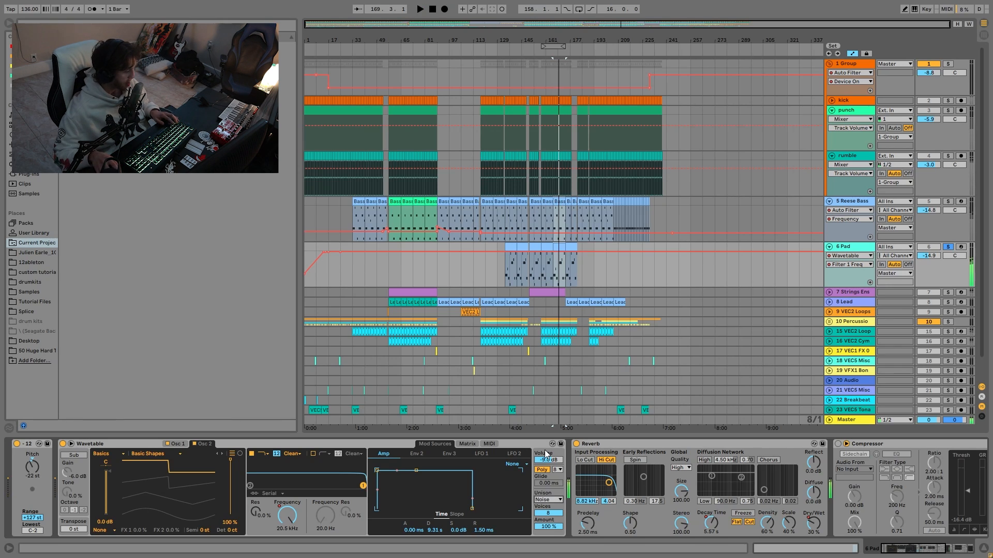
{"action": "key", "text": "space"}
Display the Pad Reverb's Decay Time and Dry/Wet automation while auditioning the track from bar 166.
{"action": "scroll", "coordinate": [545, 453], "scroll_direction": "down", "scroll_amount": 5}
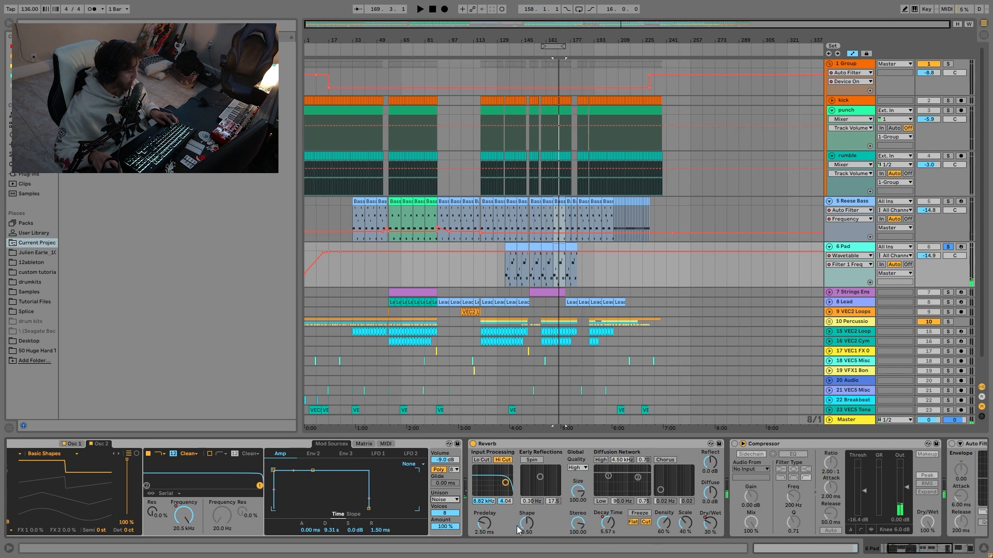
{"action": "left_click", "coordinate": [607, 527]}
{"action": "key", "text": "space"}
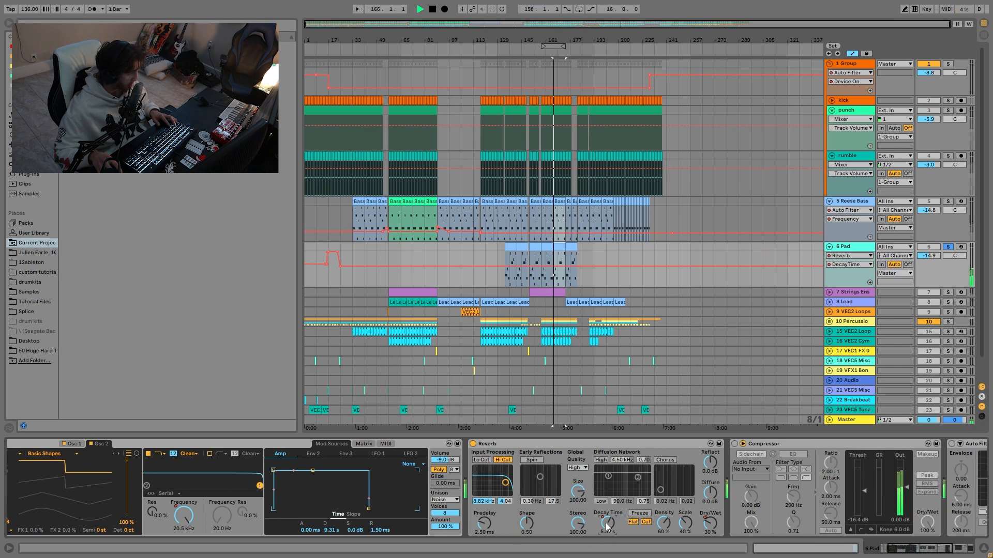
{"action": "left_click", "coordinate": [709, 528]}
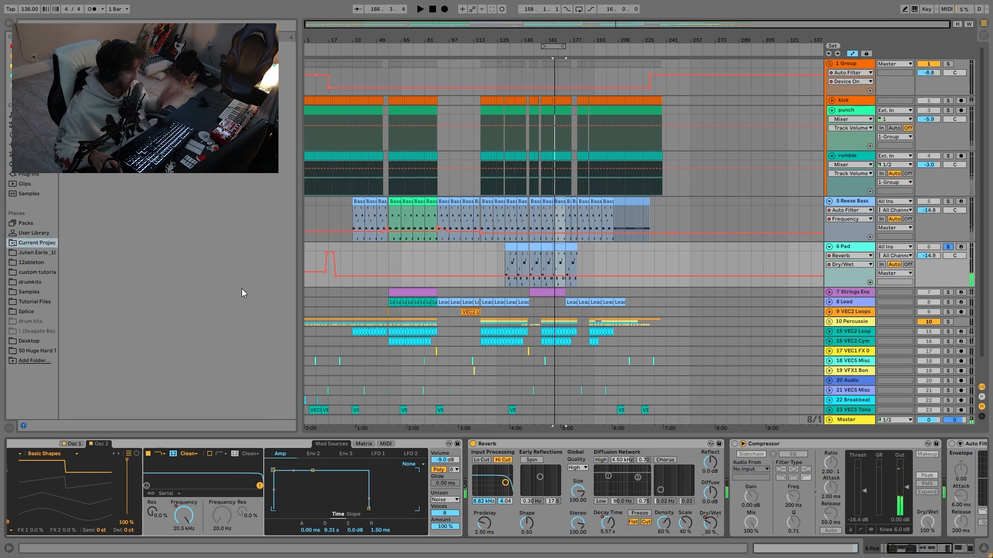
Delete the Compressor between the Reverb and Auto Filter on the Pad track.
{"action": "scroll", "coordinate": [605, 510], "scroll_direction": "right", "scroll_amount": 5}
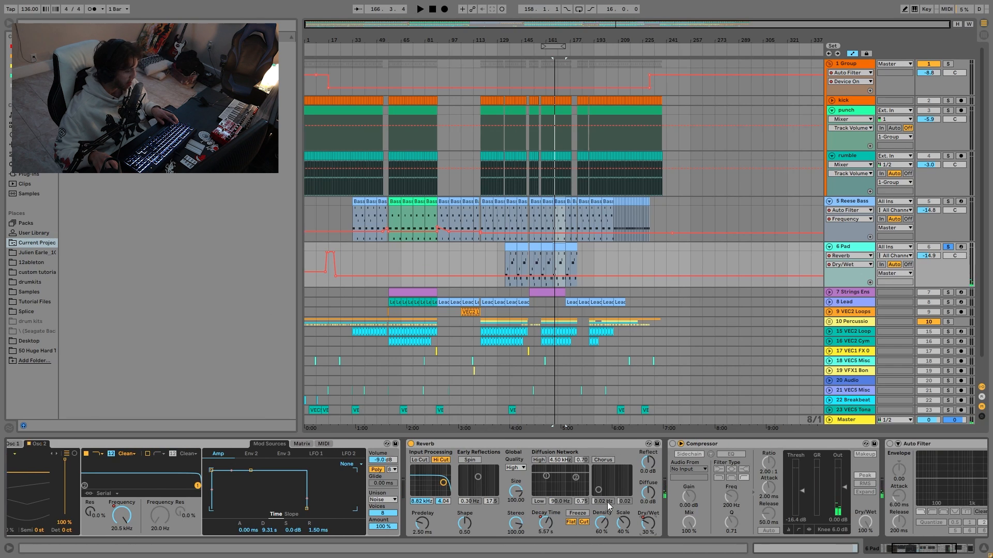
{"action": "left_click", "coordinate": [663, 445]}
{"action": "key", "text": "Delete"}
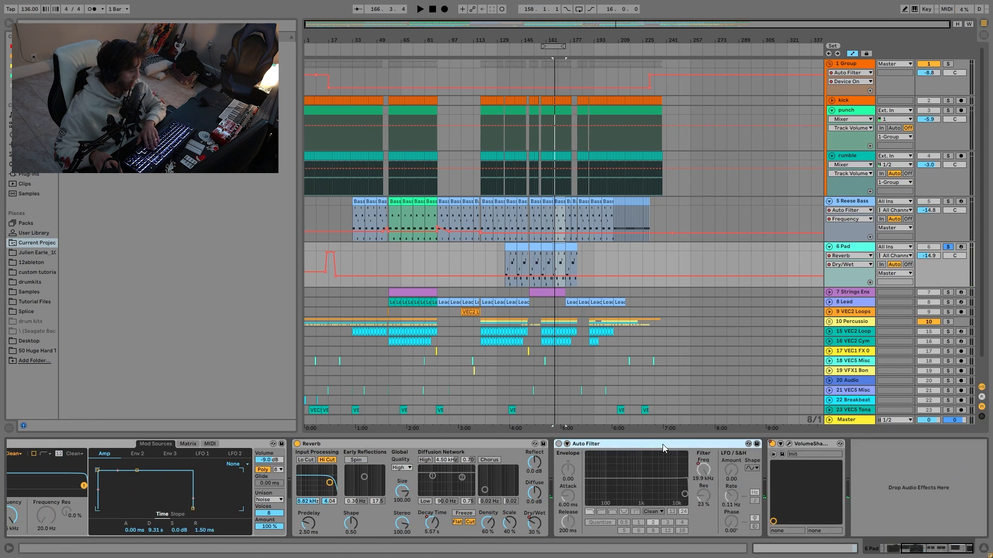
Audition the Pad with its Auto Filter deleted, and undo the deletion.
{"action": "key", "text": "Delete"}
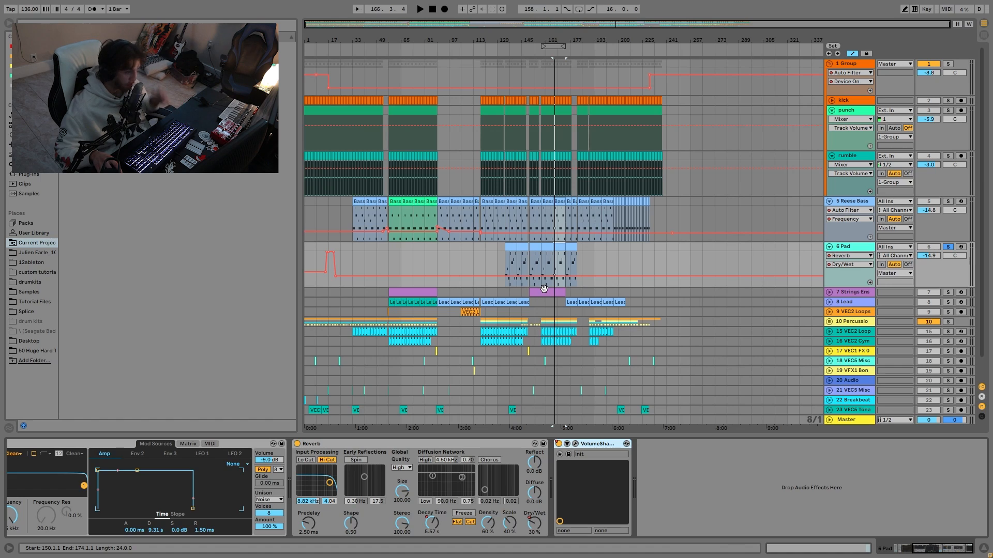
{"action": "key", "text": "space"}
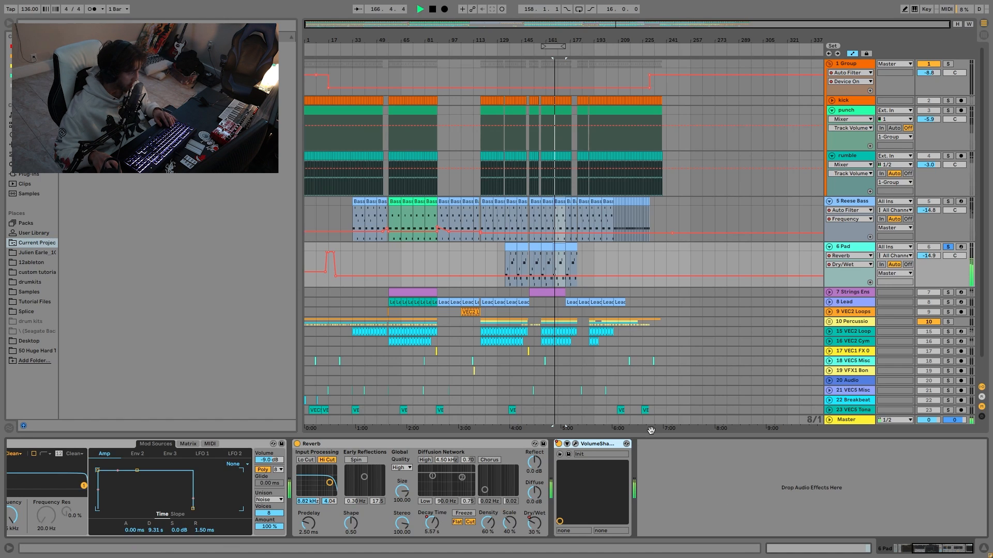
{"action": "key", "text": "ctrl+z"}
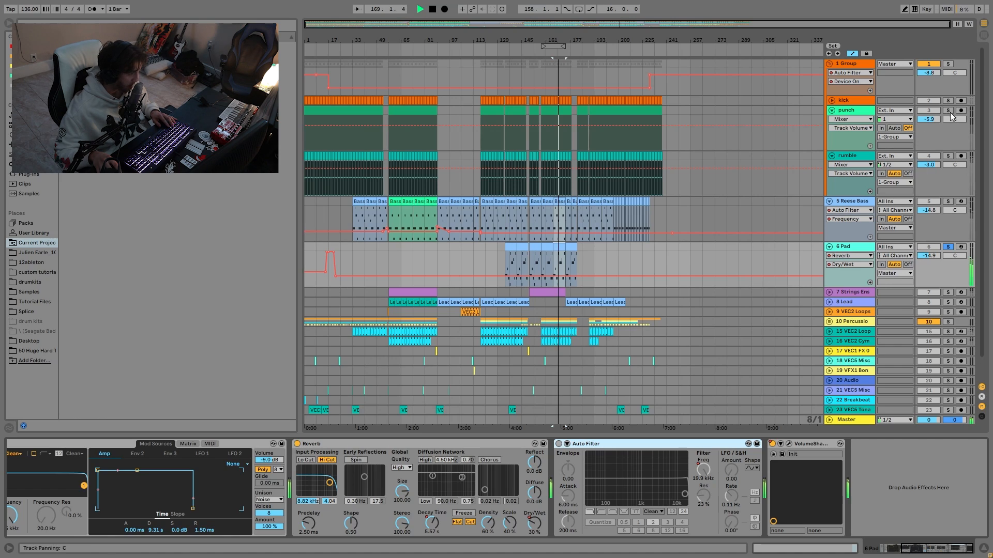
Solo the Strings Ensemble track in place of the Pad, unfold it and audition its second clip from bar 150.
{"action": "left_click", "coordinate": [949, 293]}
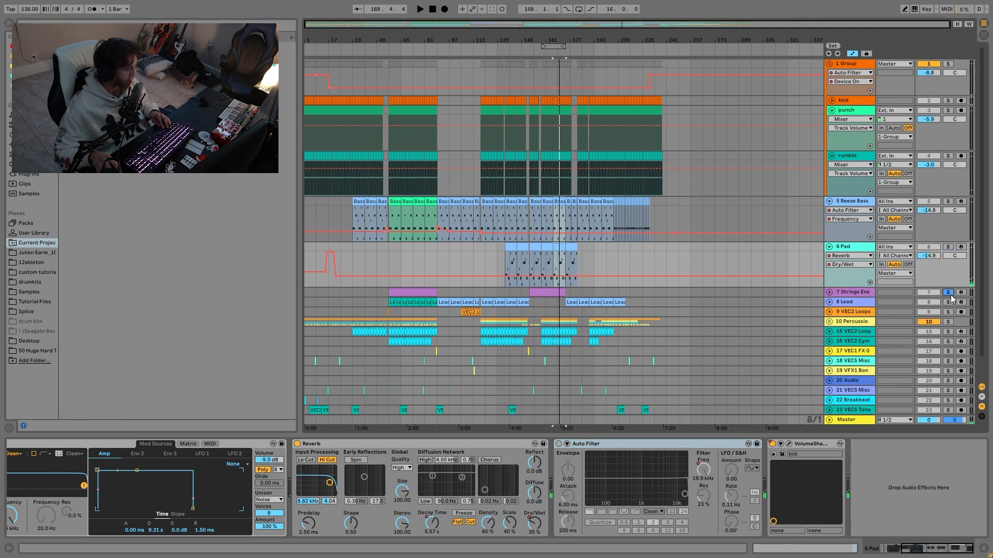
{"action": "key", "text": "space"}
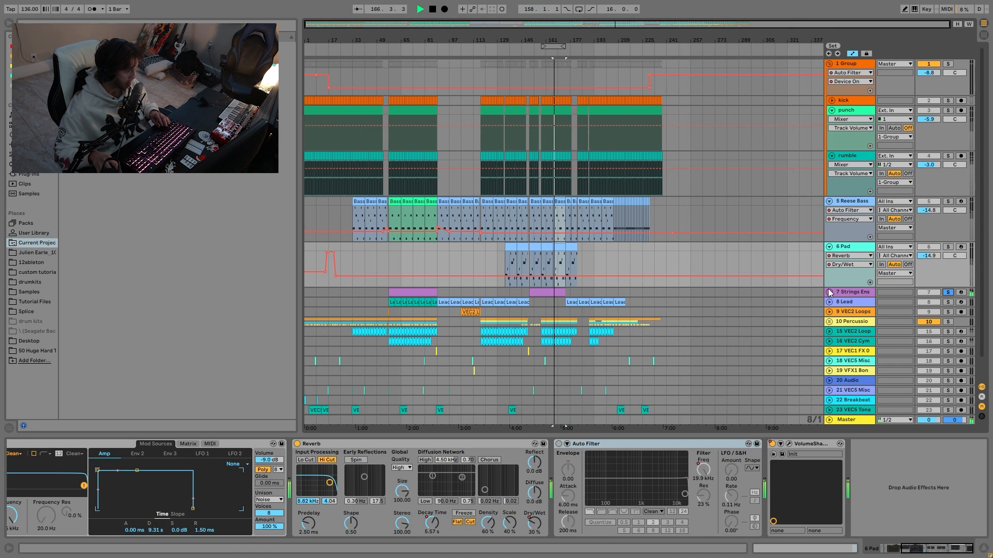
{"action": "left_click", "coordinate": [829, 292]}
{"action": "left_click", "coordinate": [841, 293]}
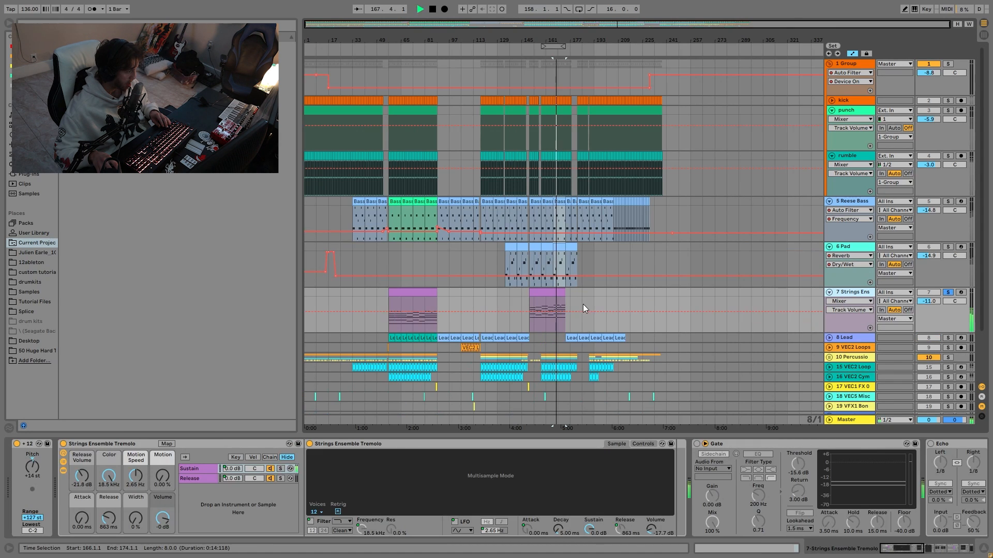
{"action": "left_click", "coordinate": [552, 293]}
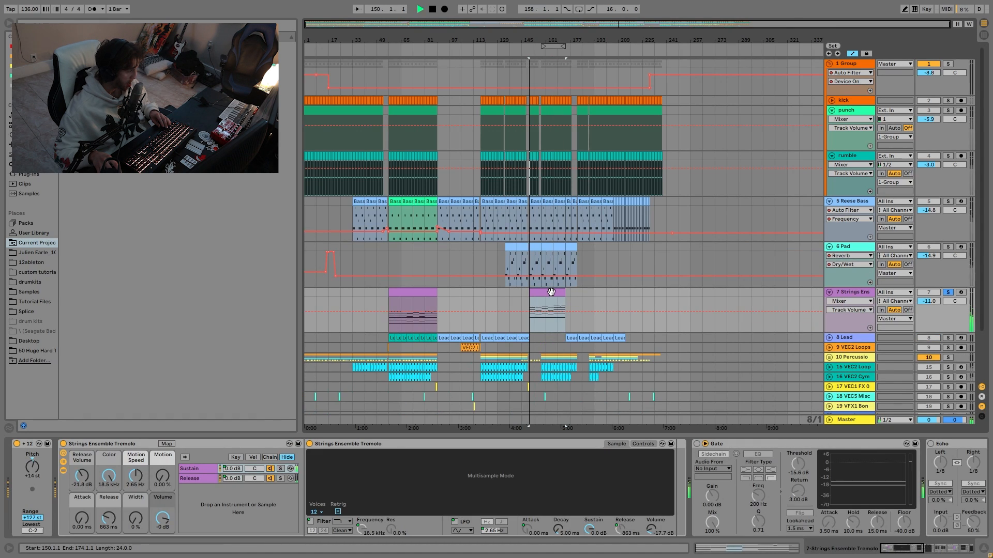
Audition the Strings Ensemble together with the Pad and Reese Bass from bar 166, and clear the strings solo.
{"action": "left_click", "coordinate": [949, 248]}
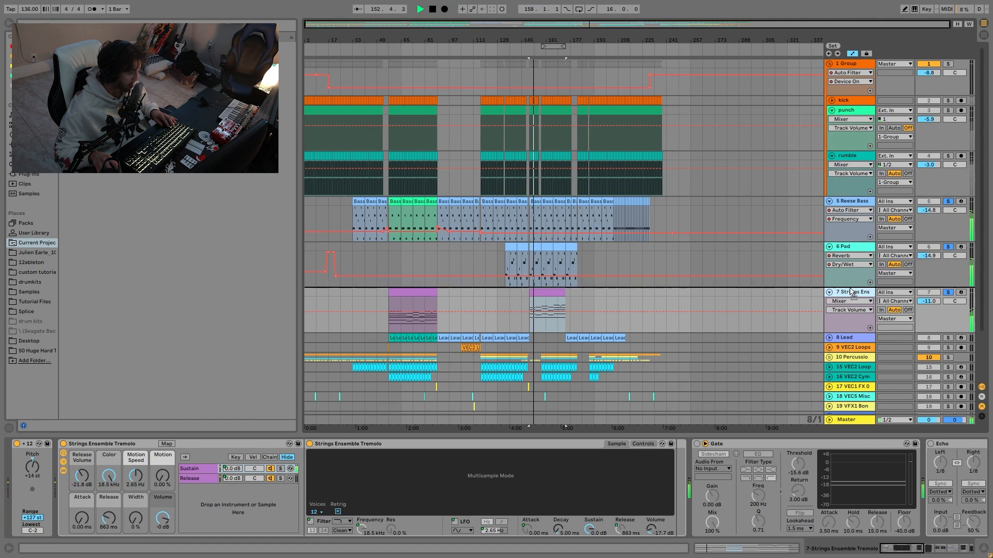
{"action": "left_click", "coordinate": [559, 247]}
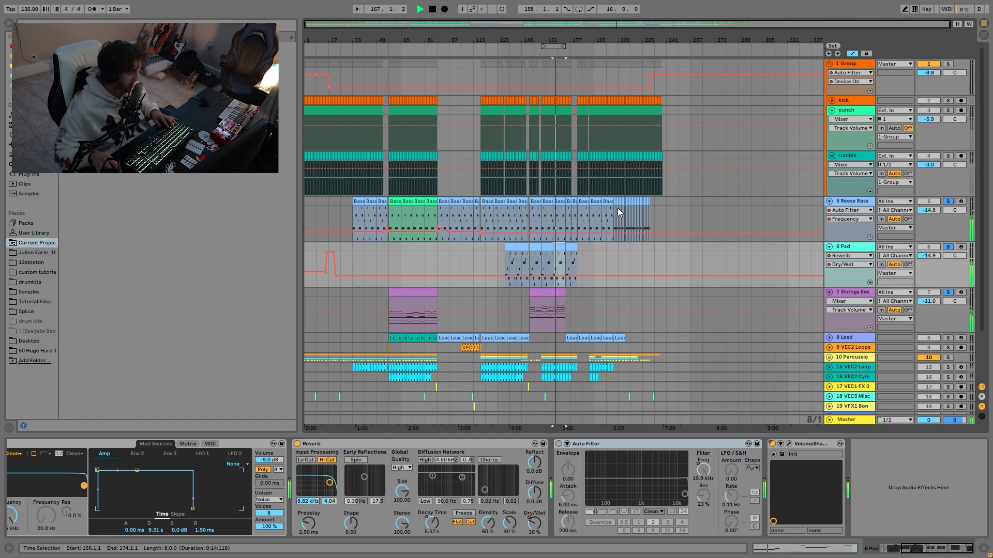
{"action": "left_click", "coordinate": [854, 293]}
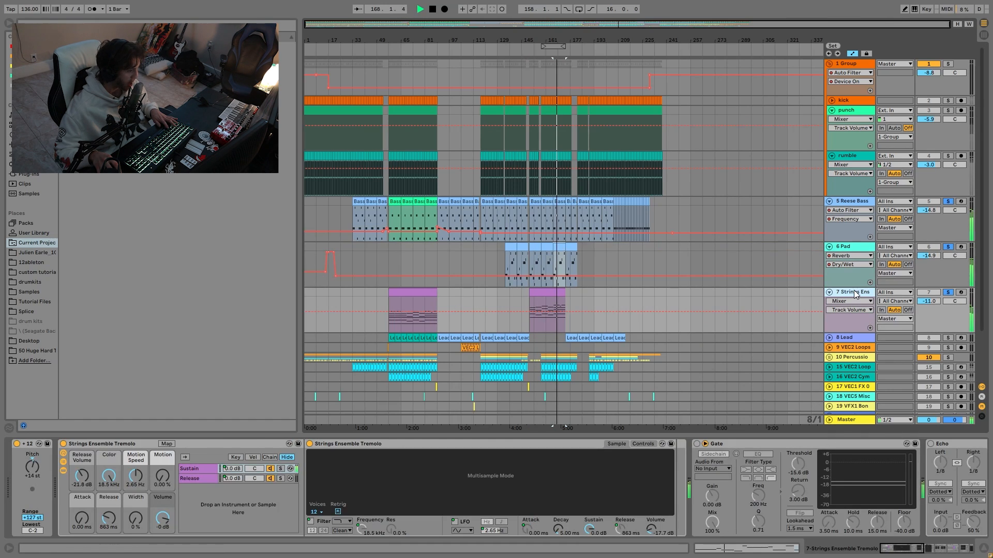
{"action": "left_click", "coordinate": [949, 293]}
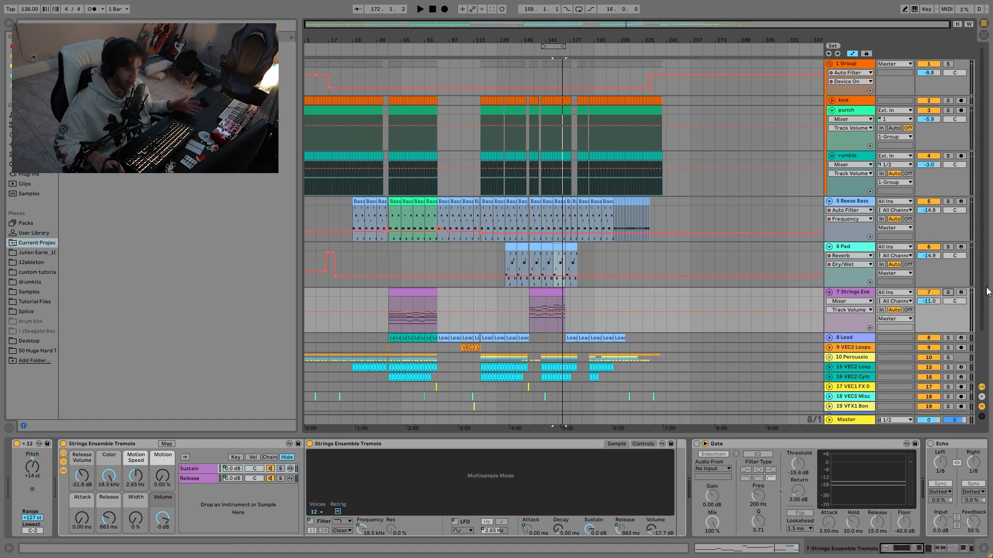
Audition the Strings Ensemble soloed together with the kick group, and stop playback.
{"action": "left_click", "coordinate": [948, 293]}
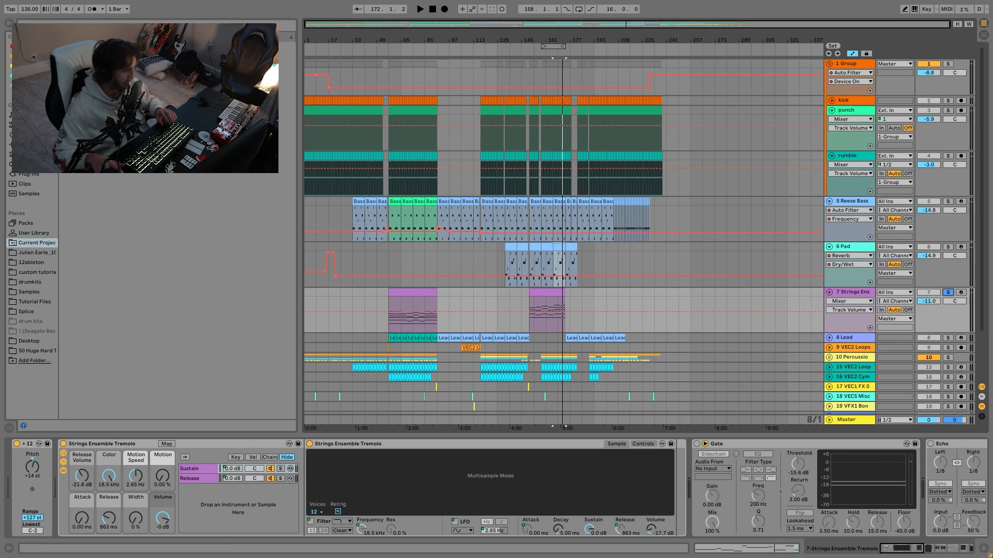
{"action": "left_click", "coordinate": [948, 64], "text": "ctrl"}
{"action": "key", "text": "space"}
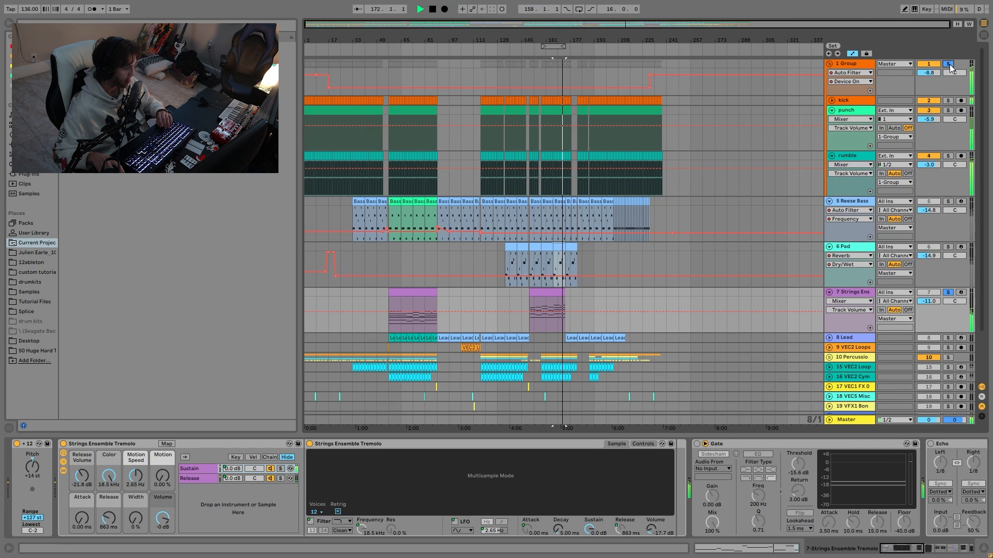
{"action": "key", "text": "space"}
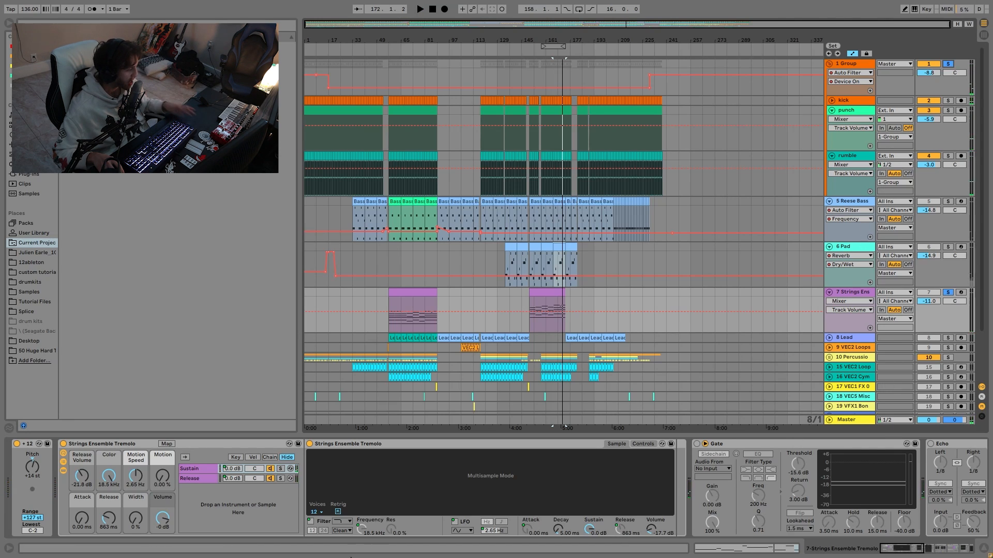
Solo only the Strings Ensemble track and delete the Gate and Echo from its device chain.
{"action": "left_click", "coordinate": [954, 301]}
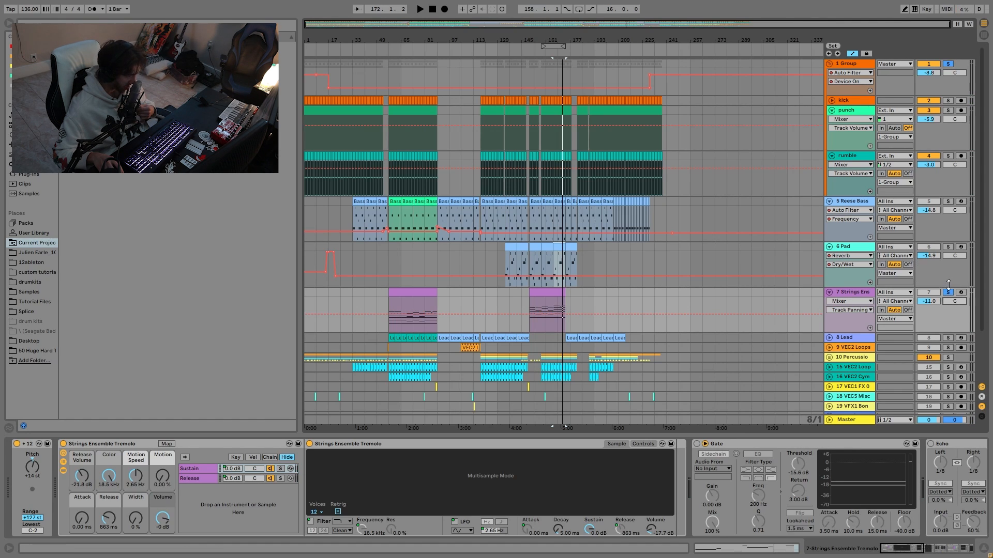
{"action": "left_click", "coordinate": [947, 292]}
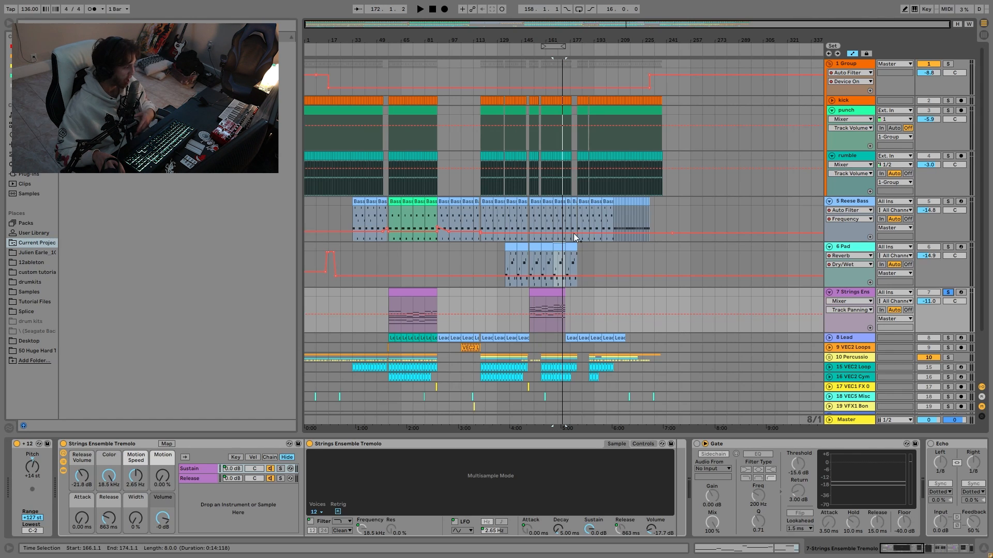
{"action": "left_click", "coordinate": [729, 419]}
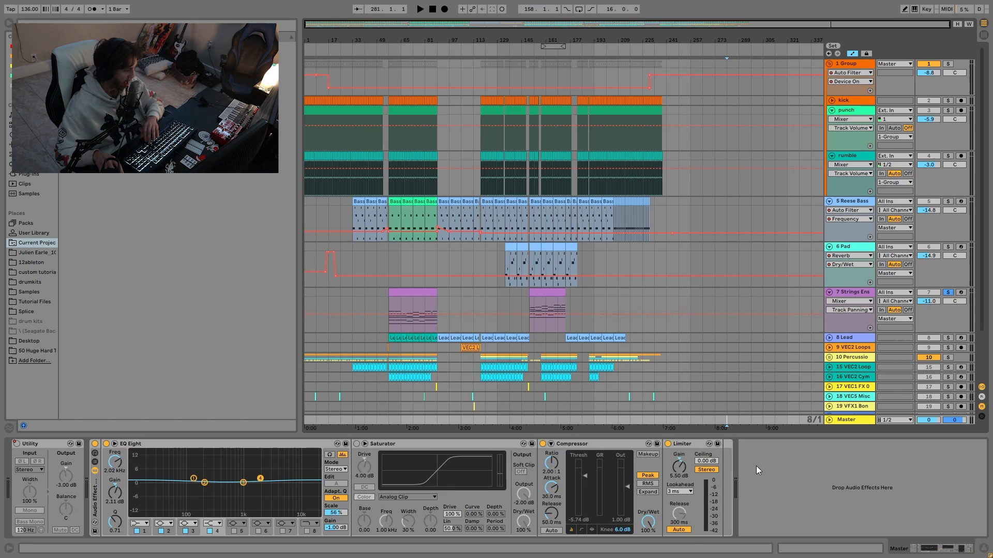
{"action": "left_click", "coordinate": [538, 288]}
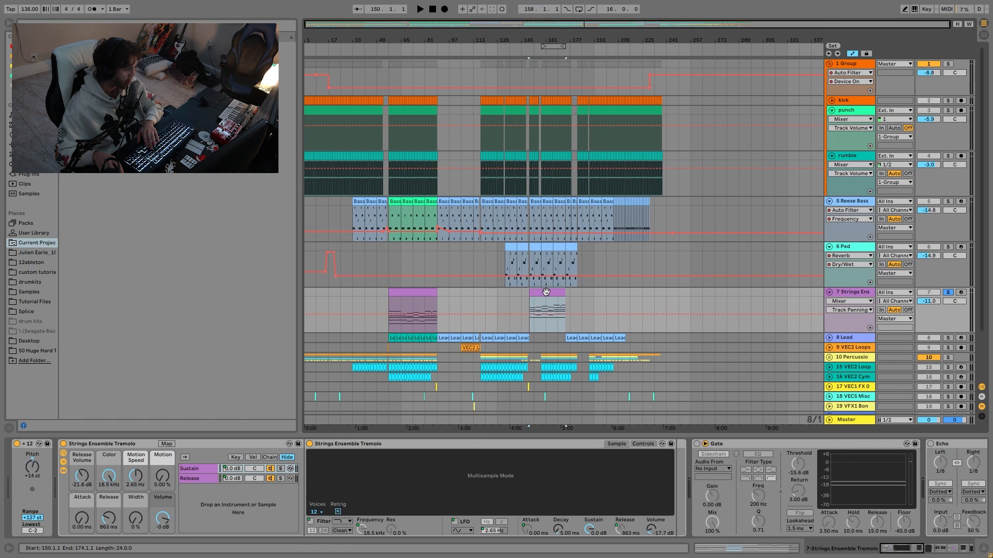
{"action": "left_click", "coordinate": [766, 444]}
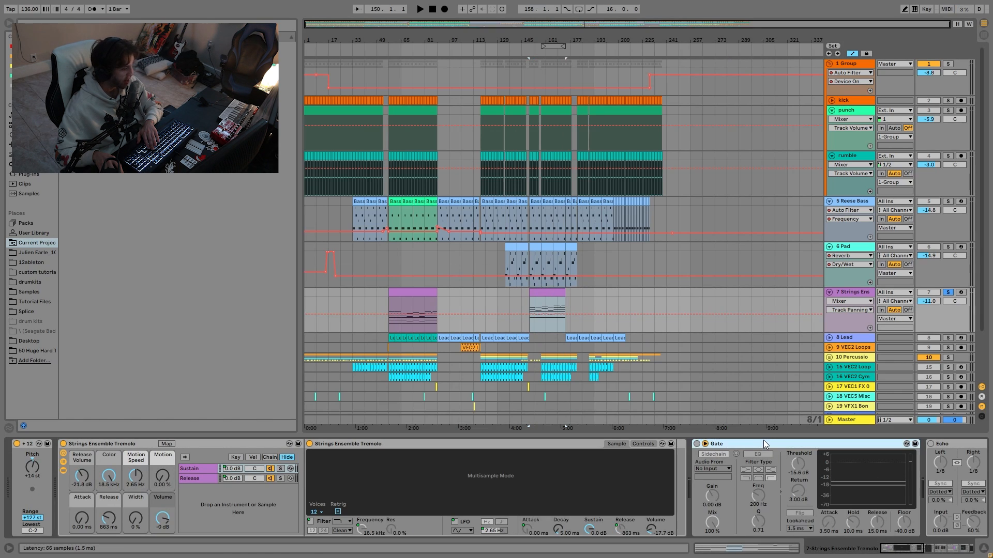
{"action": "key", "text": "Delete"}
{"action": "key", "text": "Delete"}
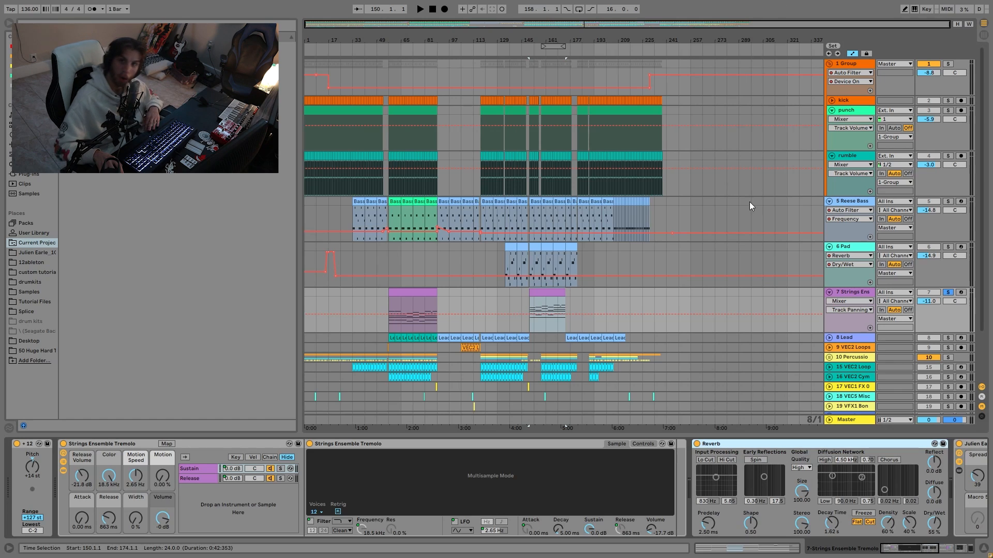
Audition the strings clip from bar 150 without the Gate and Echo, and place the insert mark at bar 169.
{"action": "key", "text": "space"}
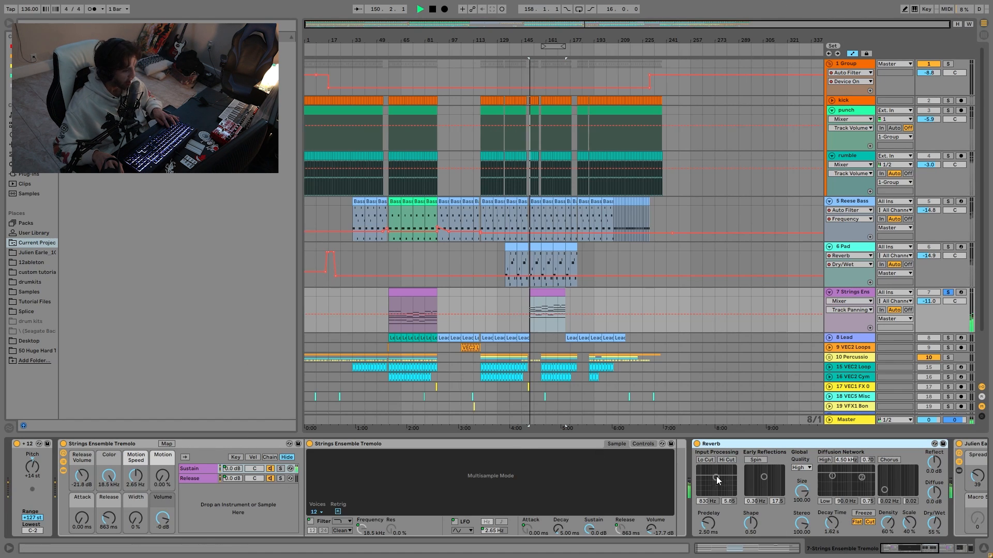
{"action": "key", "text": "space"}
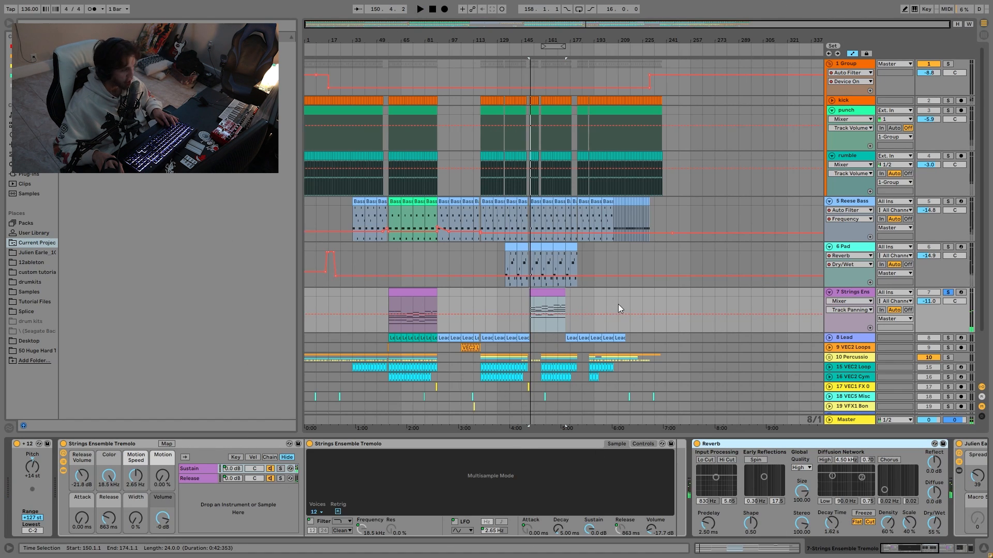
{"action": "left_click", "coordinate": [563, 302]}
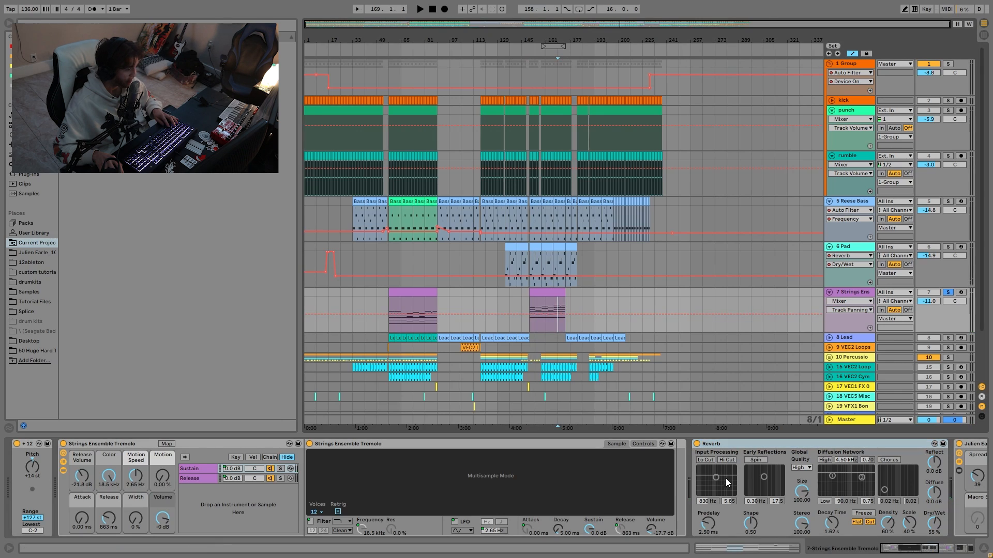
Display the strings' remaining effects and the automation of the Auto Filter's Frequency on the Strings Ensemble track.
{"action": "scroll", "coordinate": [737, 504], "scroll_direction": "down", "scroll_amount": 1}
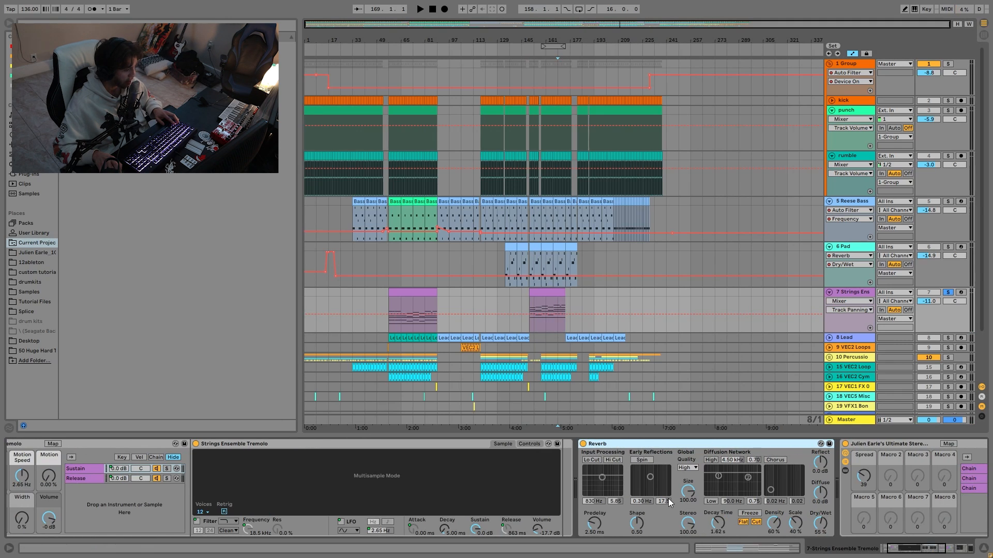
{"action": "scroll", "coordinate": [671, 502], "scroll_direction": "down", "scroll_amount": 5}
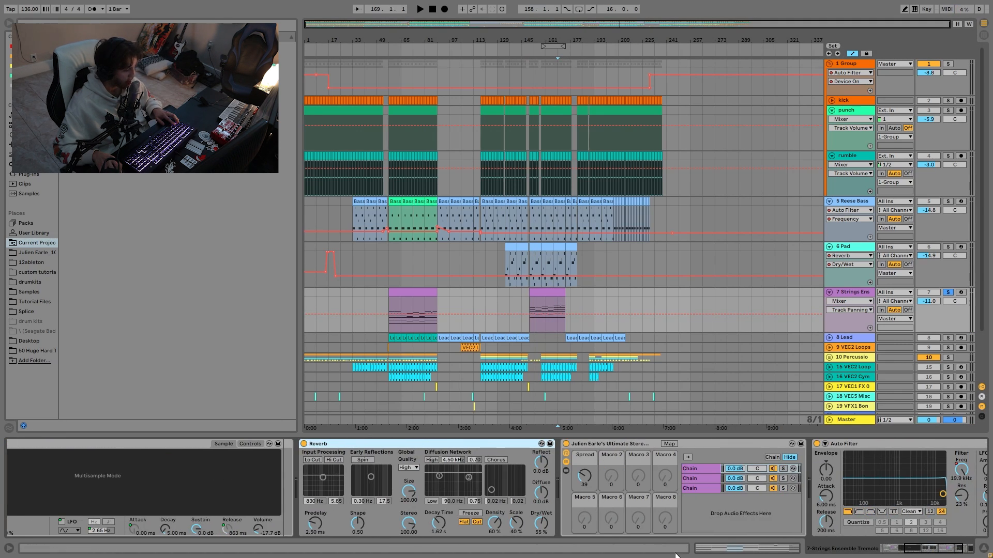
{"action": "scroll", "coordinate": [676, 555], "scroll_direction": "down", "scroll_amount": 3}
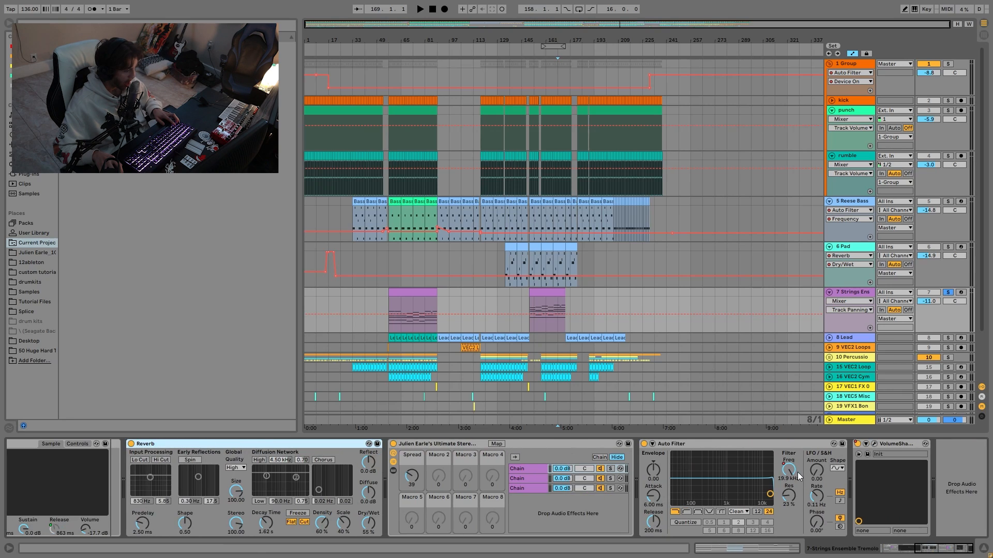
{"action": "left_click", "coordinate": [798, 474]}
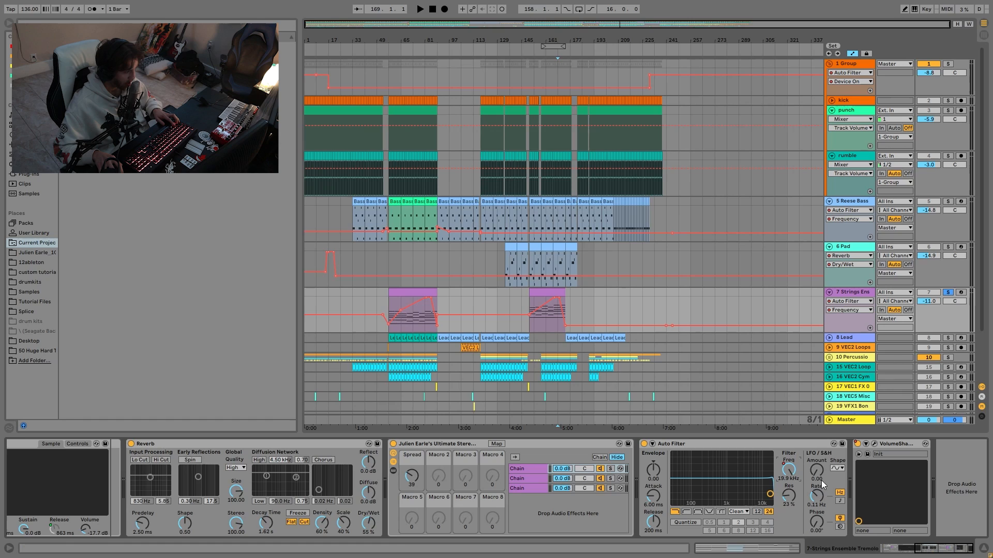
Solo the Lead track and audition its clips from bar 118, bar 134 and the section before the second drop.
{"action": "left_click", "coordinate": [947, 338]}
{"action": "scroll", "coordinate": [637, 331], "scroll_direction": "down", "scroll_amount": 1}
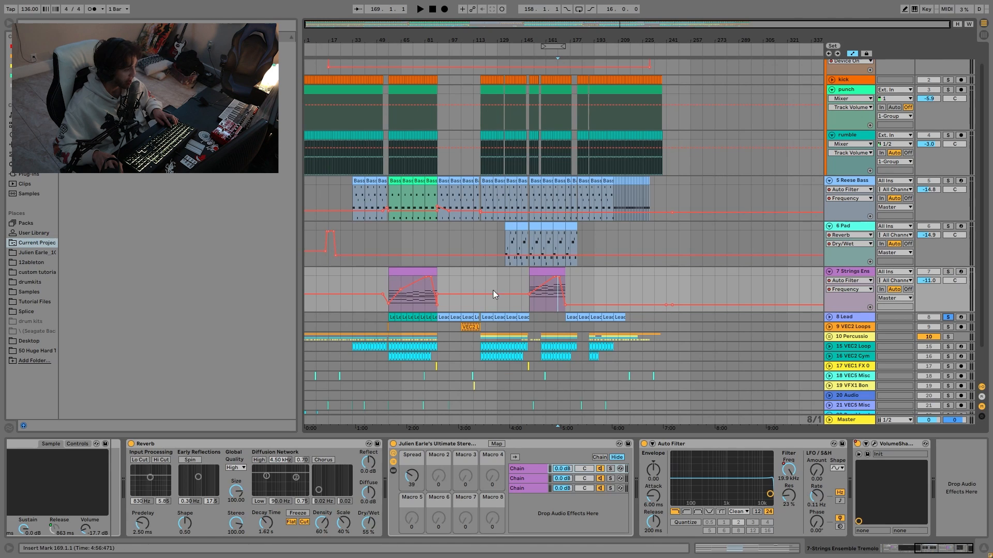
{"action": "left_click", "coordinate": [488, 317]}
{"action": "key", "text": "space"}
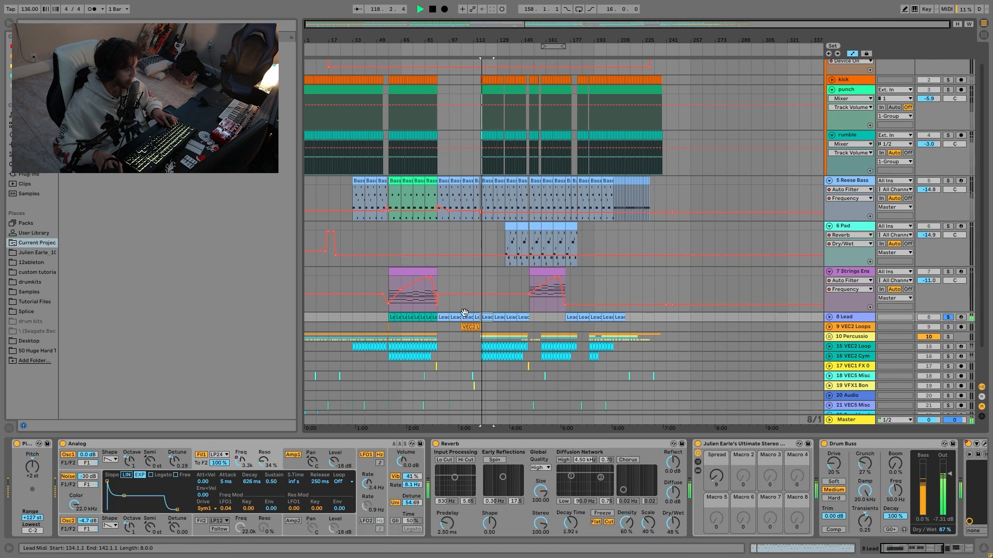
{"action": "left_click", "coordinate": [513, 317]}
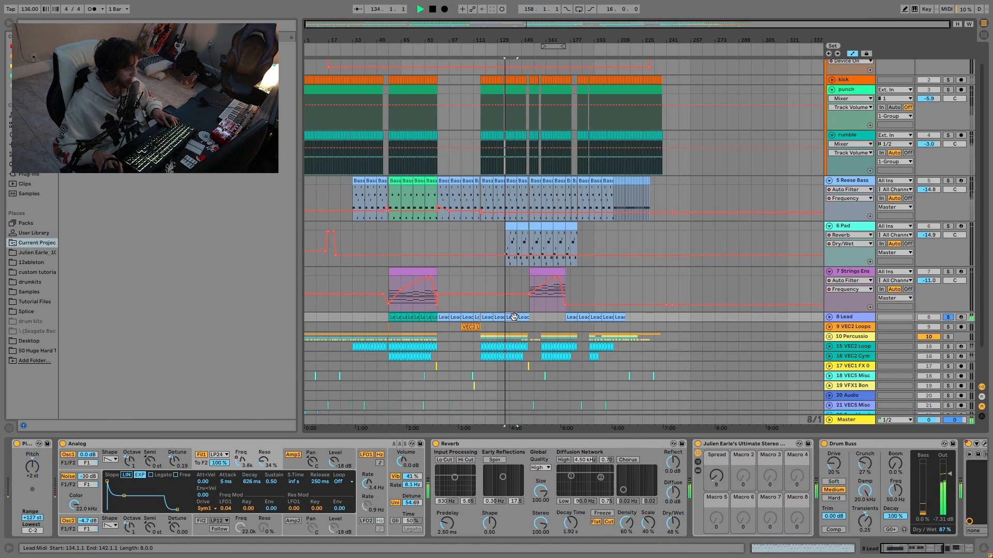
{"action": "left_click", "coordinate": [463, 318]}
Unfold the Lead track, open the Lead Midi clip's notes and show the lower octaves down to C0.
{"action": "left_click", "coordinate": [831, 317]}
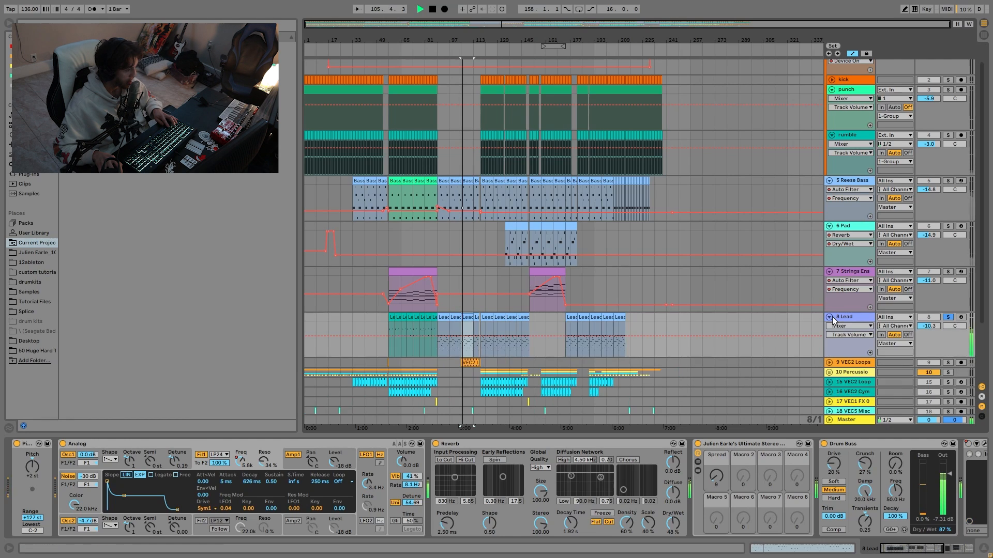
{"action": "double_click", "coordinate": [471, 314]}
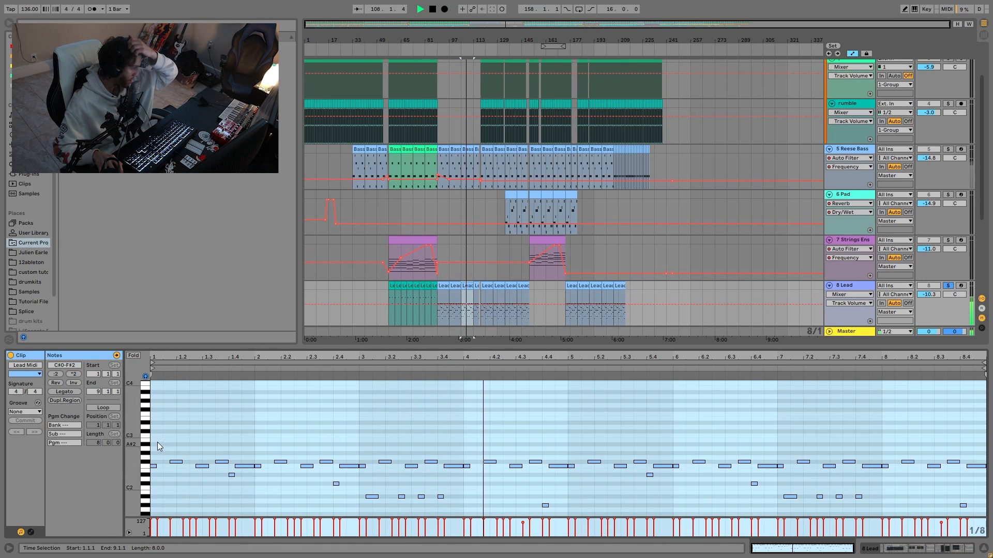
{"action": "left_click_drag", "start_coordinate": [132, 444], "coordinate": [120, 406]}
Select the Lead clip's lower notes from C#0 to C#2 and play the clip with them highlighted.
{"action": "key", "text": "space"}
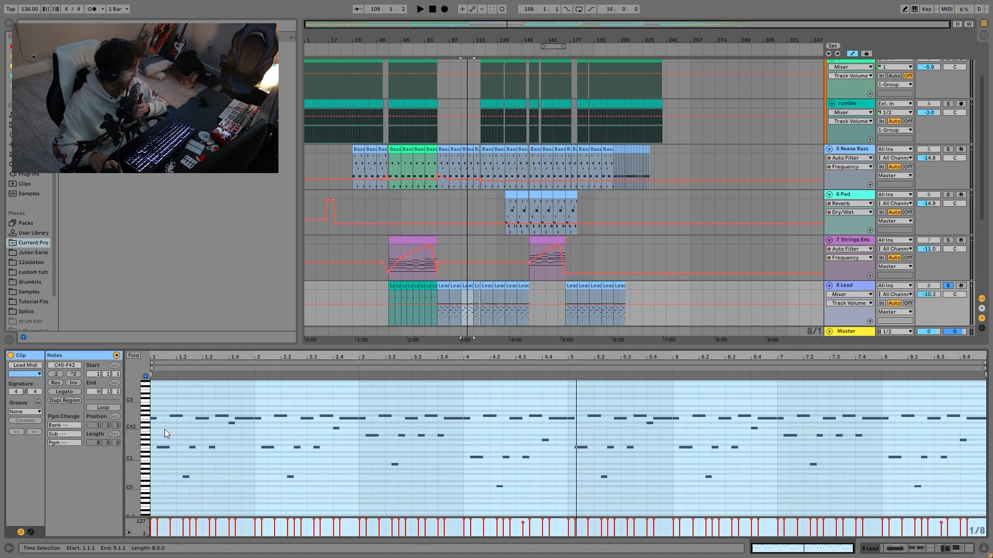
{"action": "left_click_drag", "start_coordinate": [164, 429], "coordinate": [983, 512]}
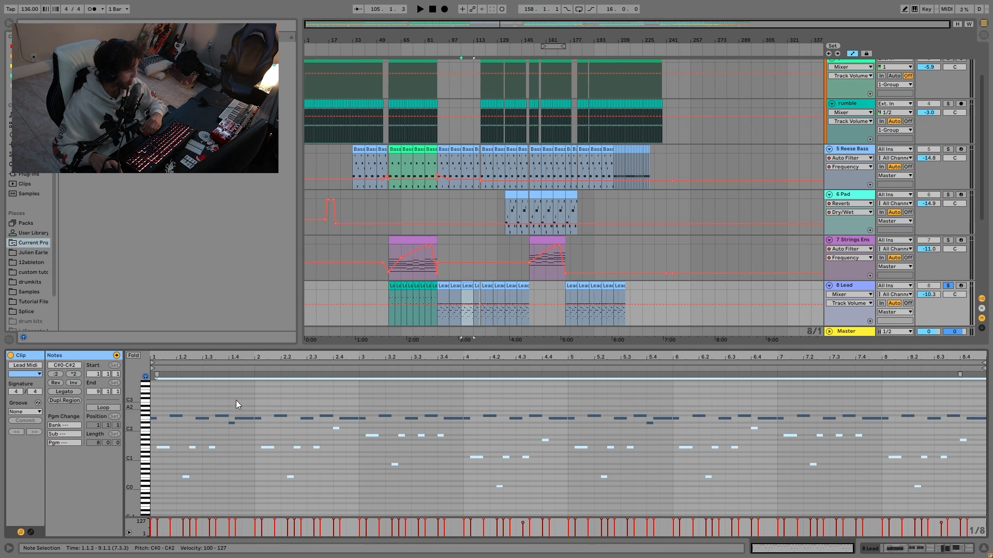
{"action": "key", "text": "space"}
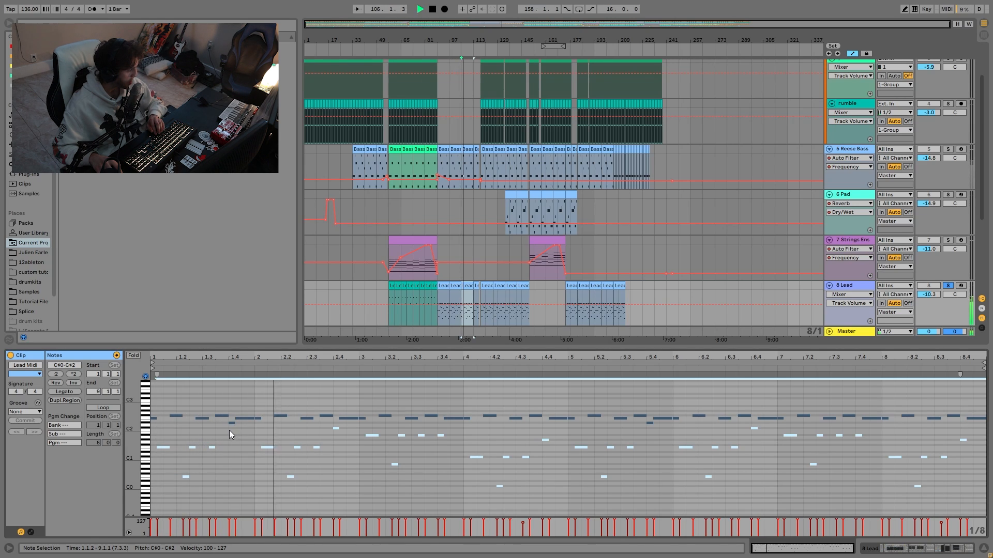
Play the Lead clip further with the Lead track's devices displayed and add the Reese Bass to the solo.
{"action": "key", "text": "space"}
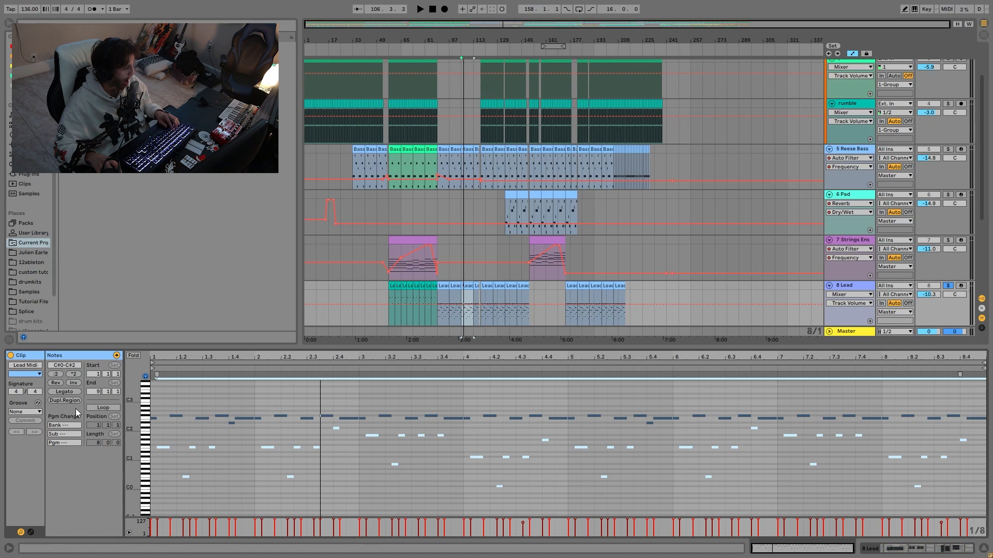
{"action": "key", "text": "space"}
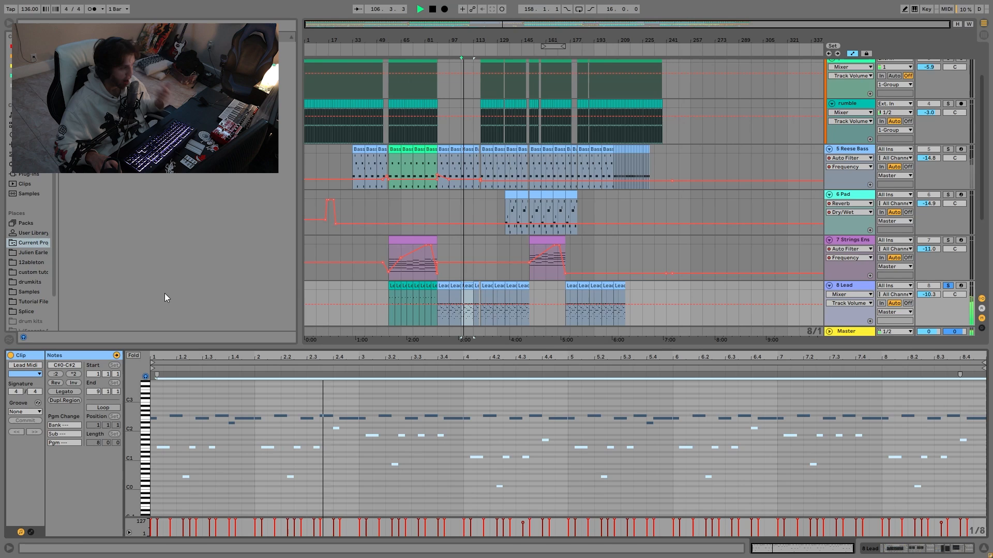
{"action": "double_click", "coordinate": [845, 287]}
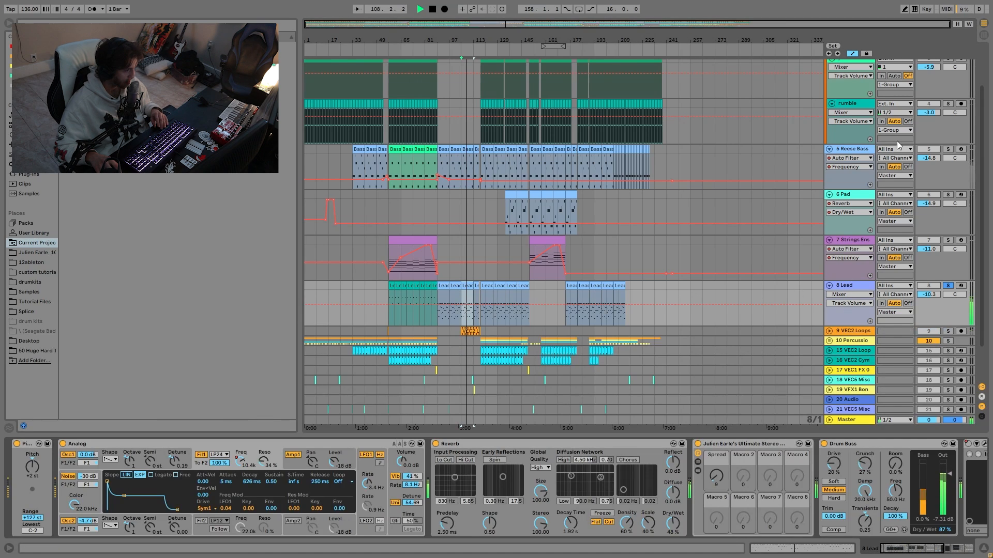
{"action": "left_click", "coordinate": [952, 150]}
{"action": "key", "text": "space"}
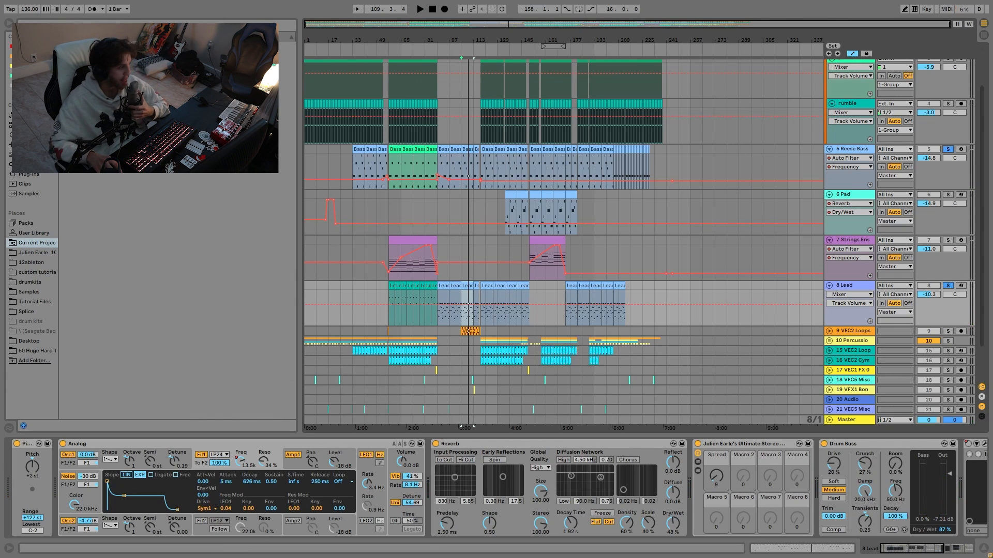
Open the Lead Midi clip at bar 105 and play it together with the soloed Reese Bass.
{"action": "left_click", "coordinate": [465, 279]}
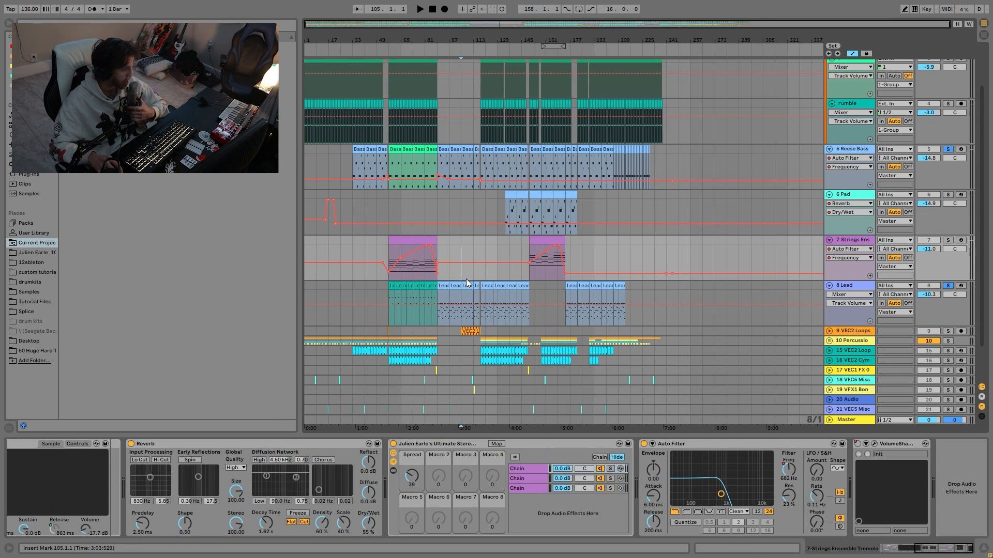
{"action": "double_click", "coordinate": [464, 286]}
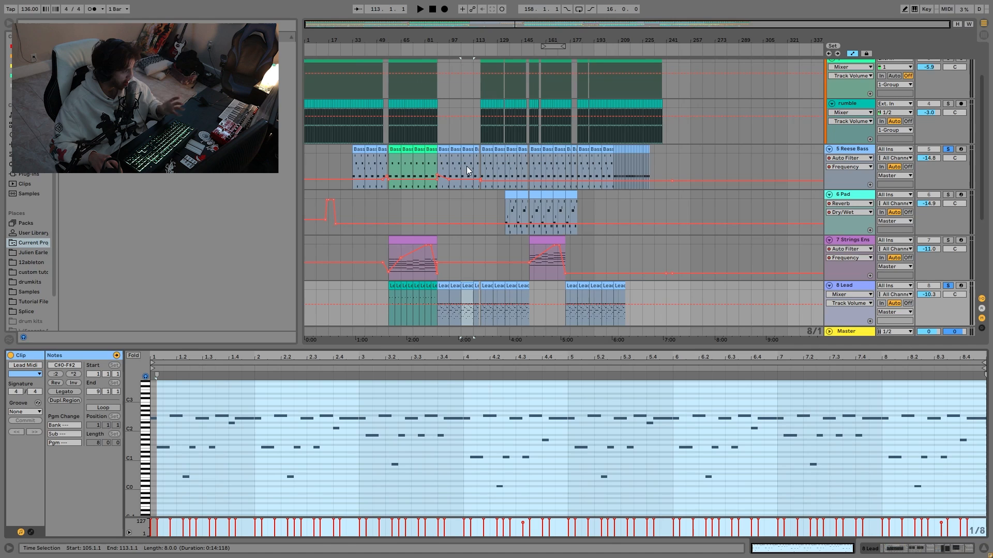
{"action": "key", "text": "space"}
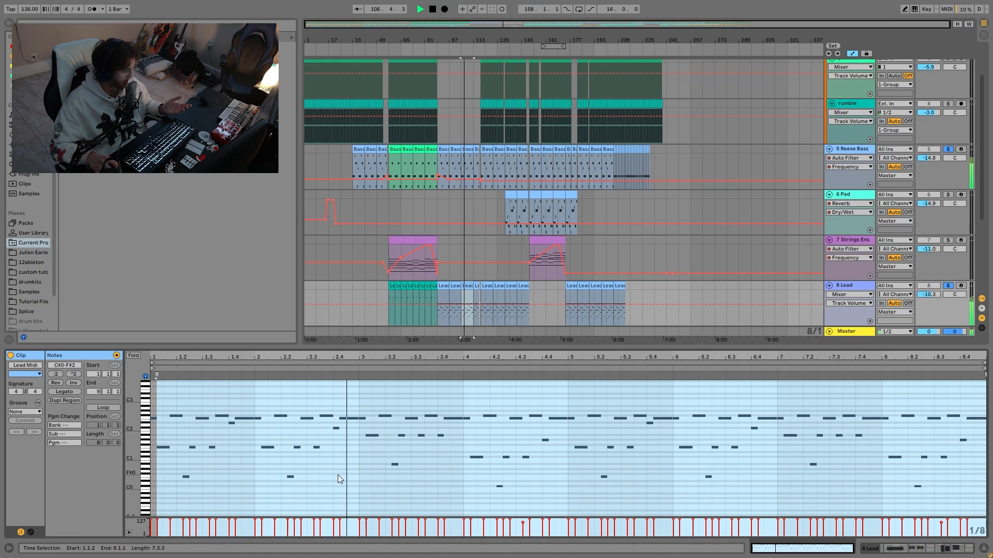
{"action": "key", "text": "space"}
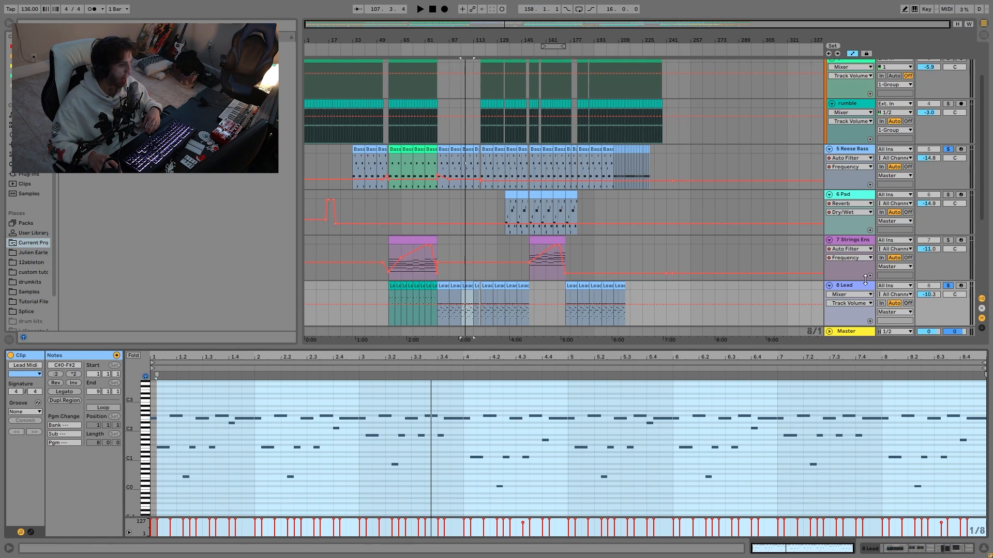
Display the Lead track's devices again and leave only the Lead soloed.
{"action": "left_click", "coordinate": [845, 294]}
{"action": "left_click", "coordinate": [838, 285]}
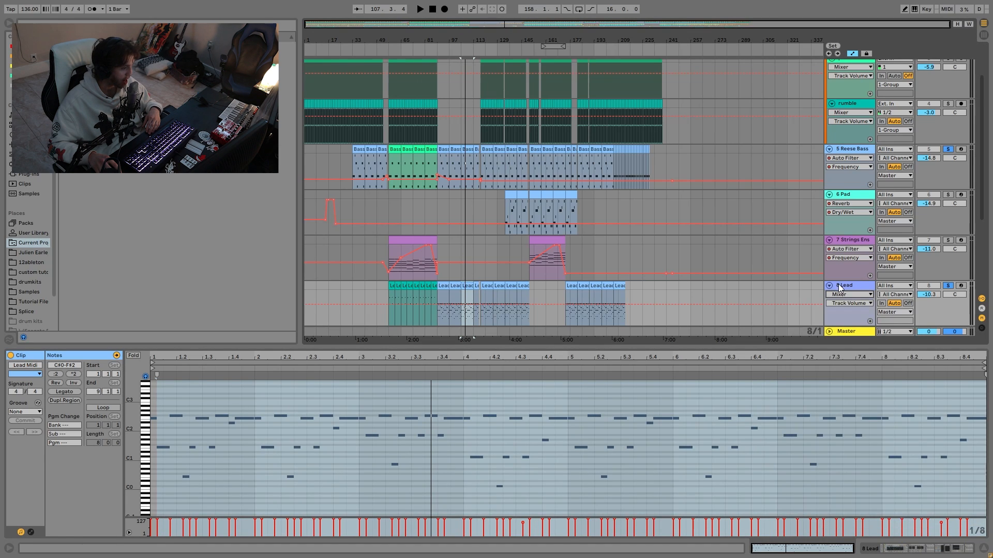
{"action": "double_click", "coordinate": [839, 285]}
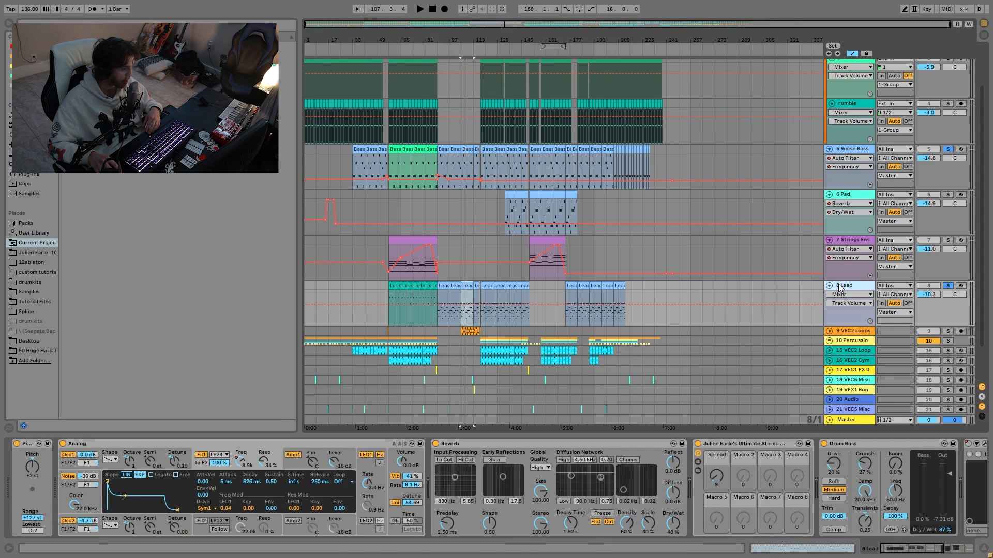
{"action": "left_click", "coordinate": [949, 286]}
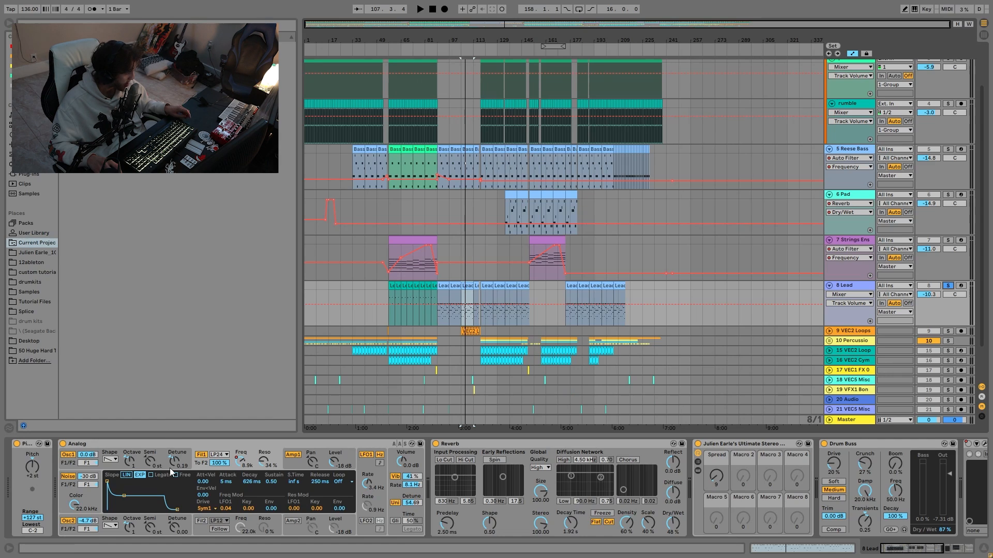
Show the automation of the Analog's F1 Freq on the Lead track, plus the synth's Amp1 and global voice settings.
{"action": "left_click", "coordinate": [237, 461]}
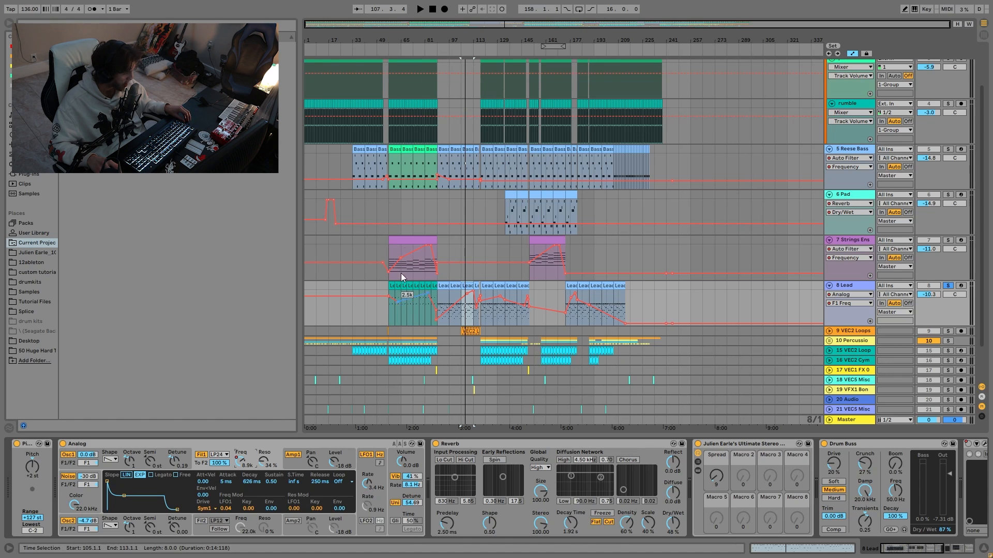
{"action": "left_click", "coordinate": [294, 460]}
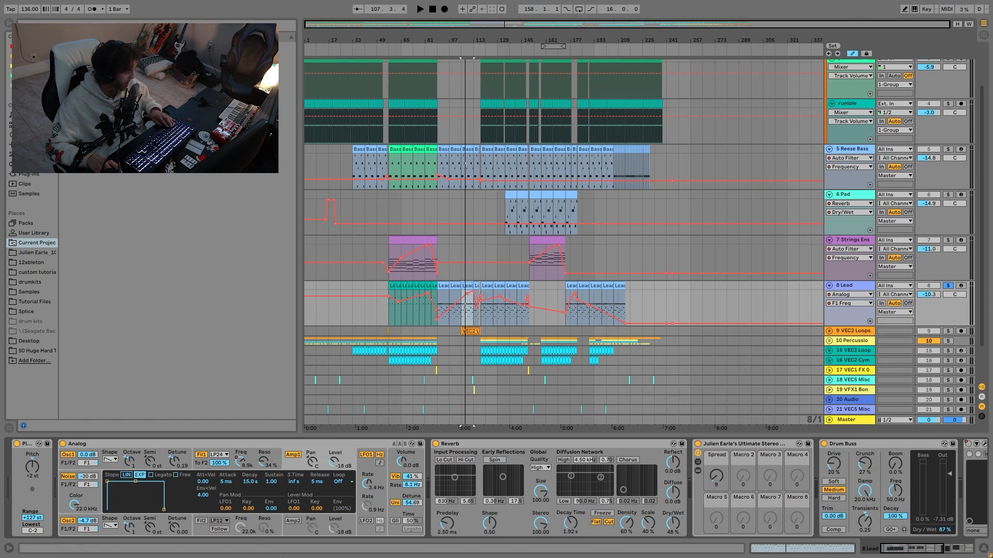
{"action": "left_click", "coordinate": [398, 489]}
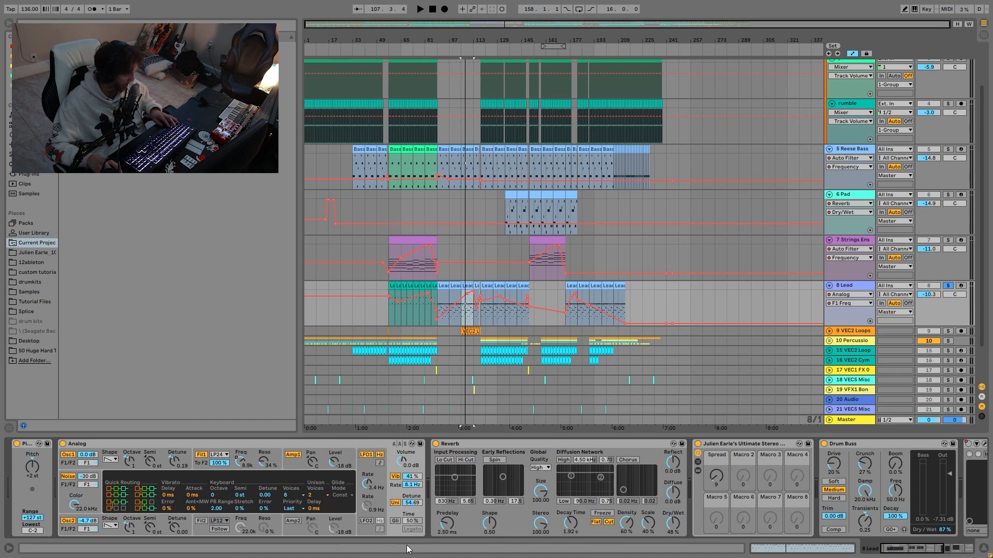
Examine the rest of the Lead's effect chain up to Easy Wash Out and audition the Lead from bar 134.
{"action": "scroll", "coordinate": [491, 496], "scroll_direction": "down", "scroll_amount": 3}
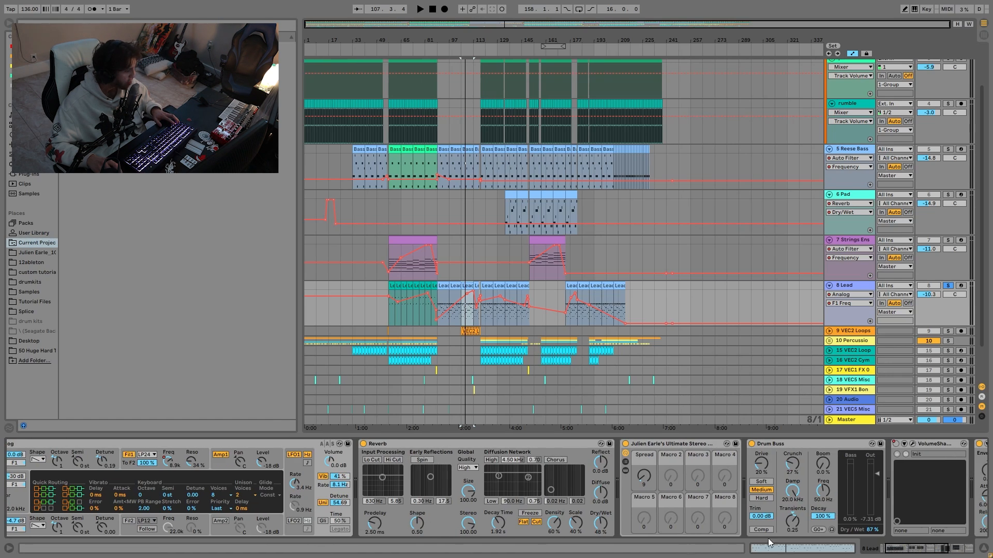
{"action": "scroll", "coordinate": [587, 515], "scroll_direction": "down", "scroll_amount": 3}
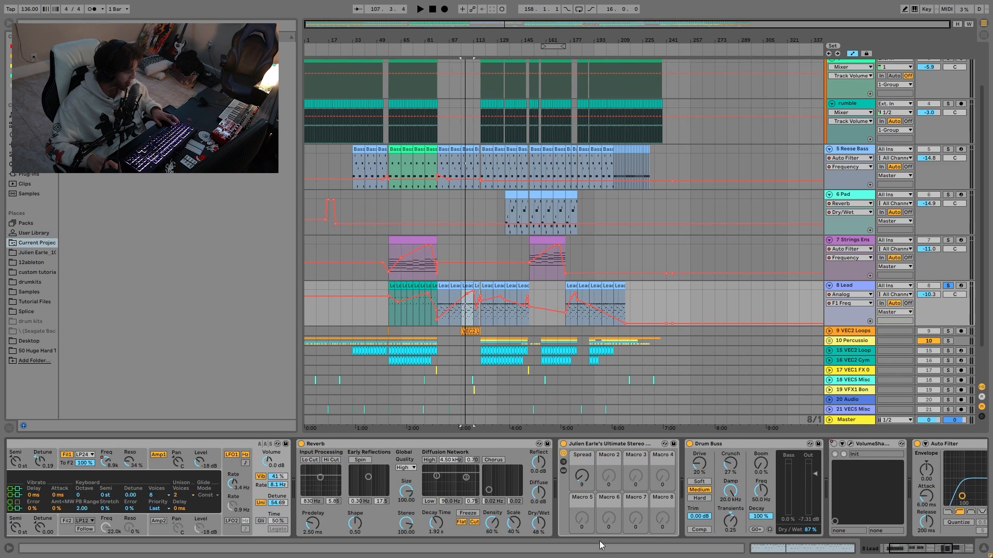
{"action": "scroll", "coordinate": [619, 482], "scroll_direction": "down", "scroll_amount": 5}
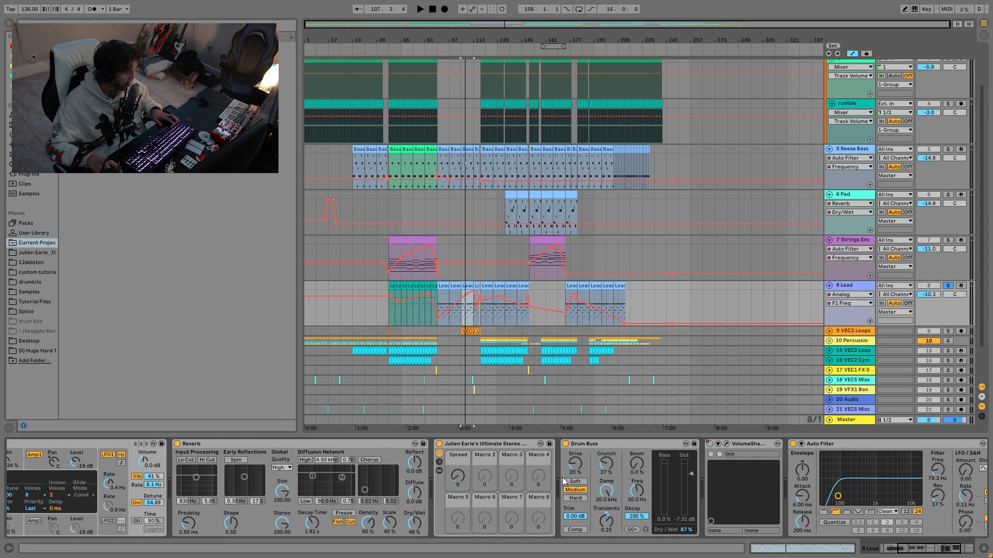
{"action": "scroll", "coordinate": [587, 466], "scroll_direction": "down", "scroll_amount": 8}
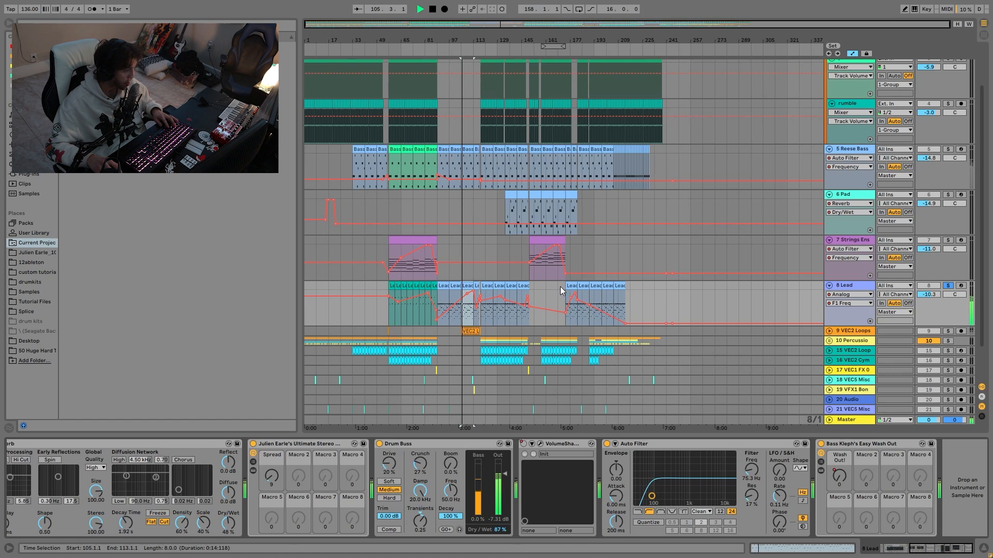
{"action": "left_click", "coordinate": [507, 289]}
{"action": "key", "text": "space"}
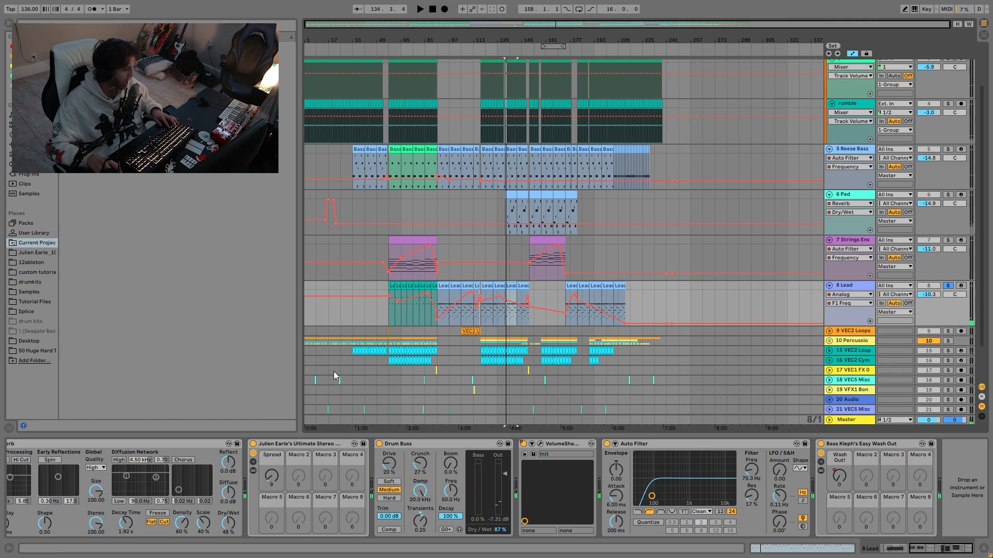
{"action": "scroll", "coordinate": [700, 533], "scroll_direction": "right", "scroll_amount": 1}
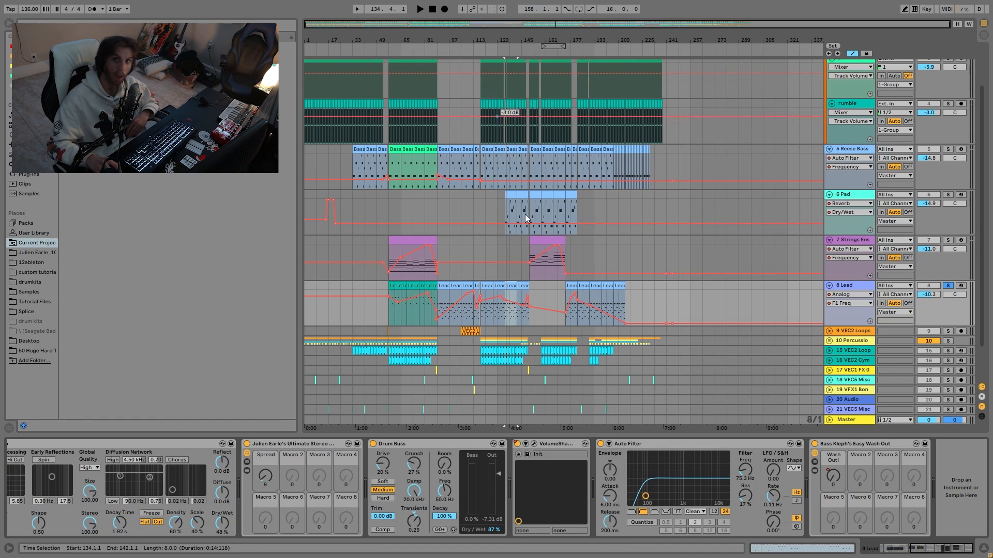
{"action": "scroll", "coordinate": [387, 483], "scroll_direction": "left", "scroll_amount": 6}
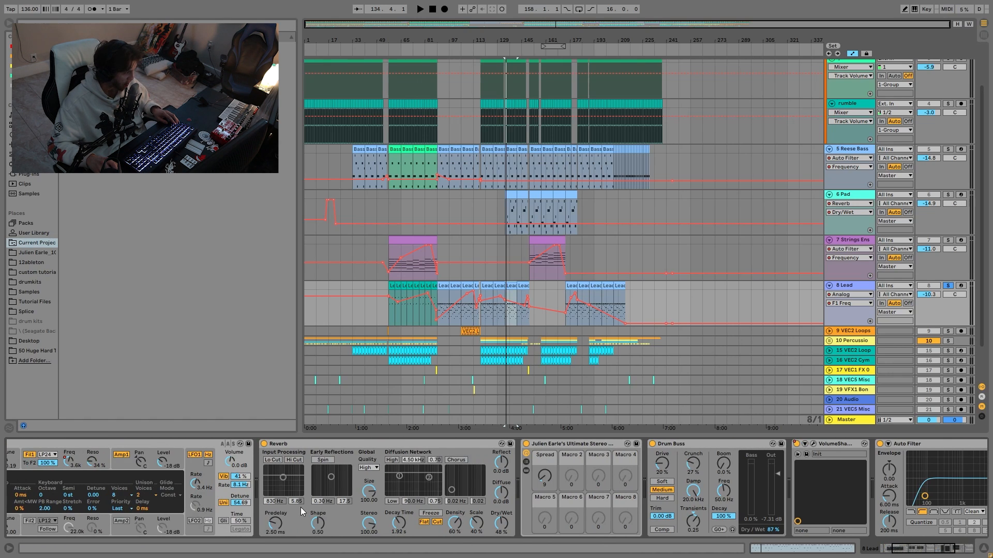
{"action": "scroll", "coordinate": [301, 511], "scroll_direction": "left", "scroll_amount": 4}
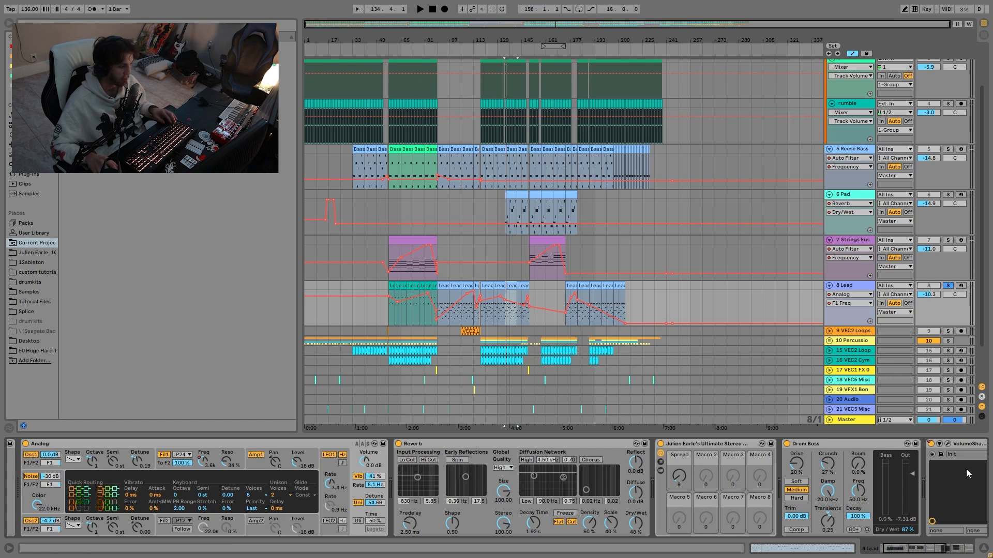
Solo the VEC2 Loops track and play its VEC2 Loops 196 clip from bar 105.
{"action": "scroll", "coordinate": [838, 310], "scroll_direction": "down", "scroll_amount": 2}
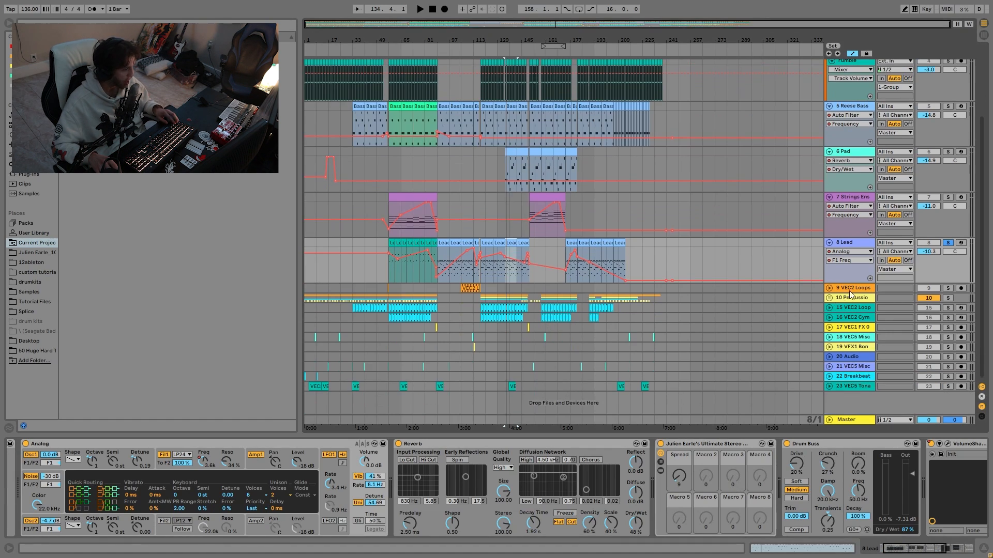
{"action": "left_click", "coordinate": [949, 287]}
{"action": "left_click", "coordinate": [468, 286]}
{"action": "key", "text": "space"}
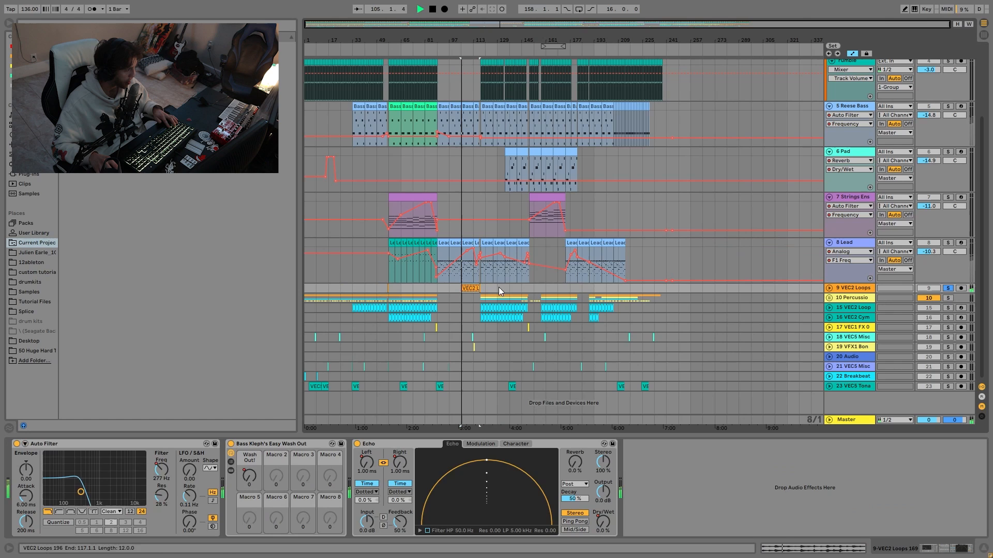
Unfold the VEC2 Loops track and audition its loop from bar 113 in a close-up of the arrangement.
{"action": "left_click", "coordinate": [829, 288]}
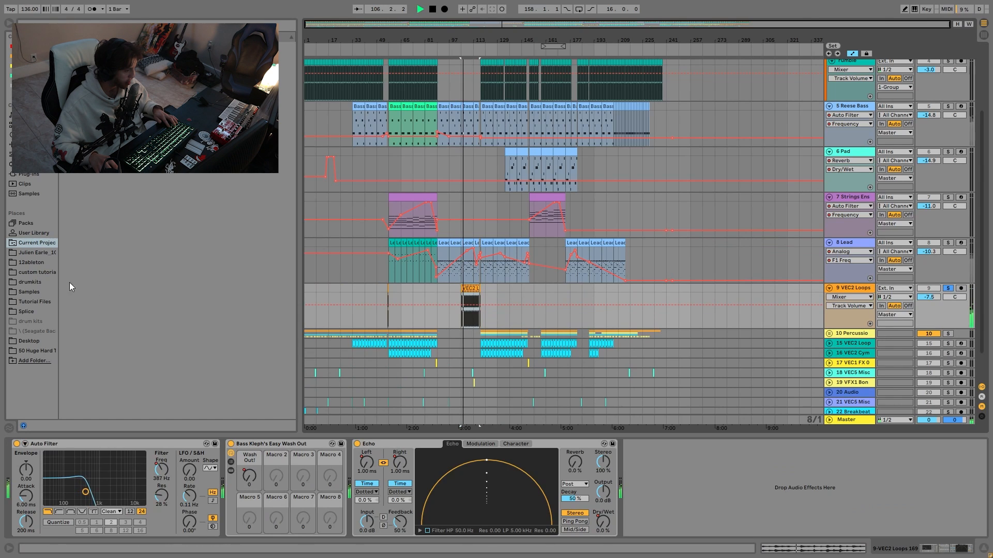
{"action": "left_click", "coordinate": [473, 318]}
{"action": "key", "text": "space"}
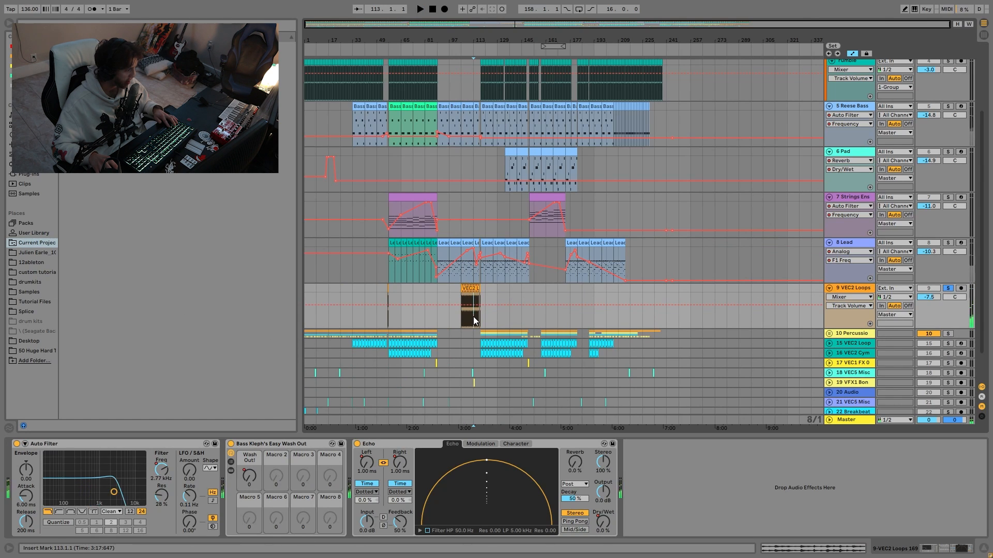
{"action": "key", "text": "space"}
{"action": "left_click_drag", "start_coordinate": [463, 40], "coordinate": [454, 107]}
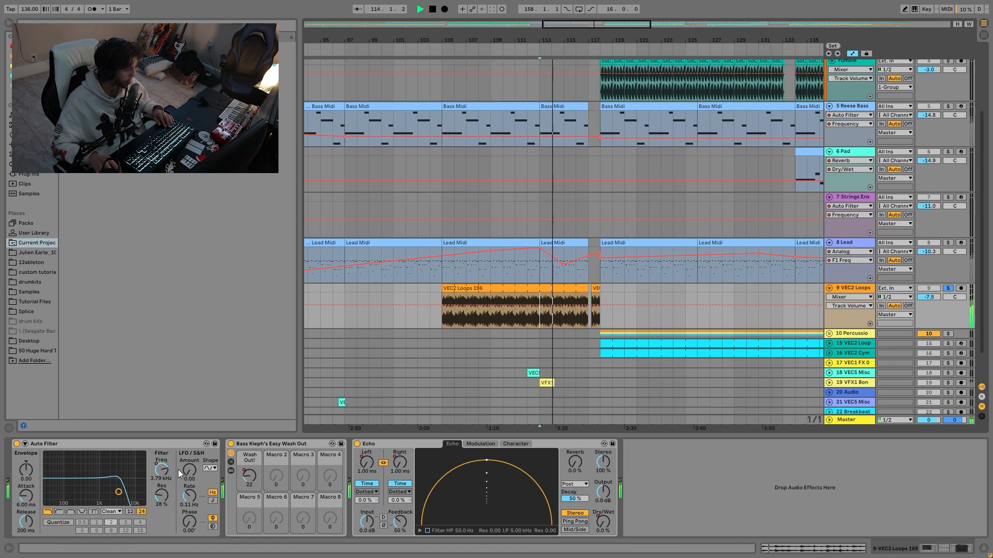
Show the automation of the Echo's L Time on the VEC2 Loops track and play the short reversed clip at bar 117.
{"action": "left_click", "coordinate": [403, 467]}
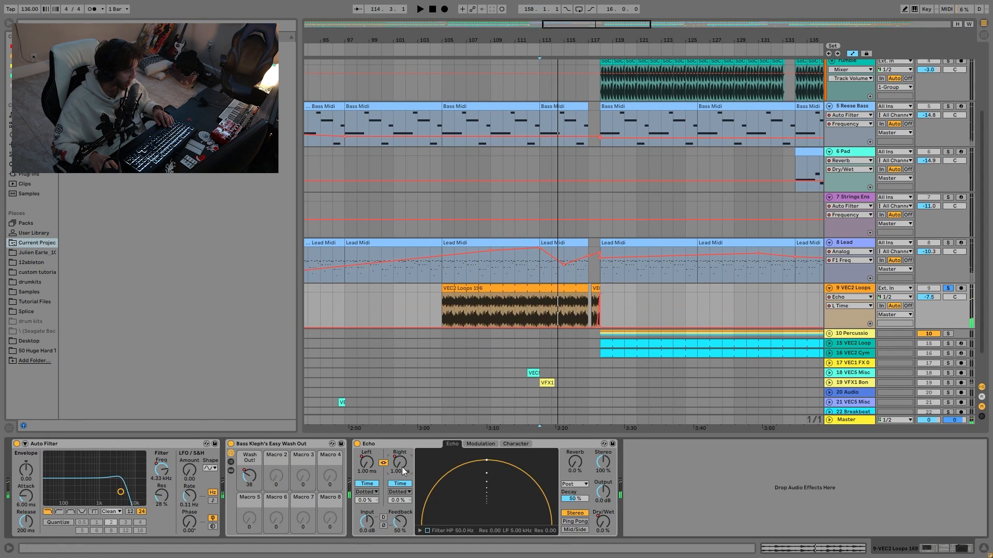
{"action": "left_click", "coordinate": [593, 290]}
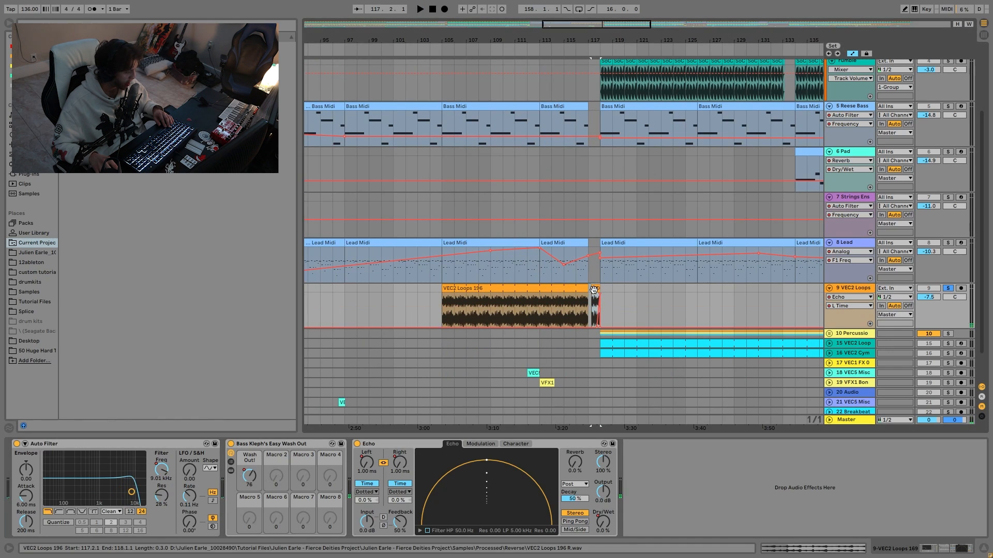
{"action": "key", "text": "space"}
{"action": "key", "text": "space"}
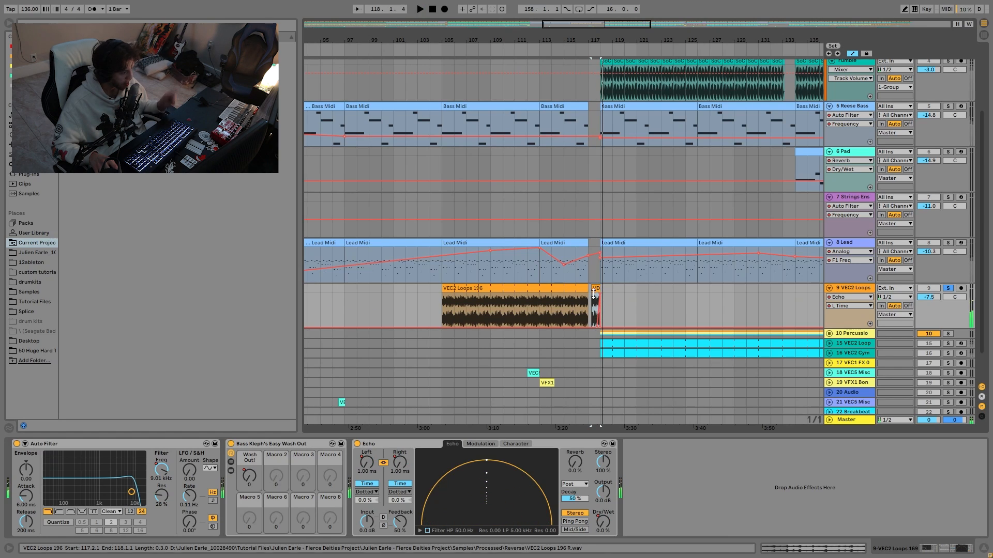
Compare the Echo's Dry Wet and L Time automation on the VEC2 Loops track and replay the reversed clip.
{"action": "left_click", "coordinate": [610, 528]}
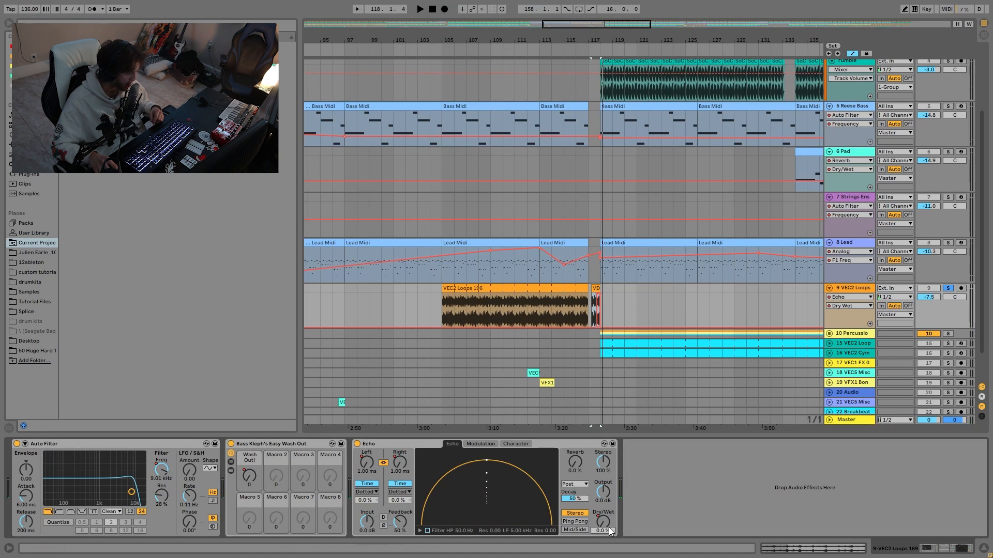
{"action": "left_click", "coordinate": [401, 468]}
{"action": "key", "text": "space"}
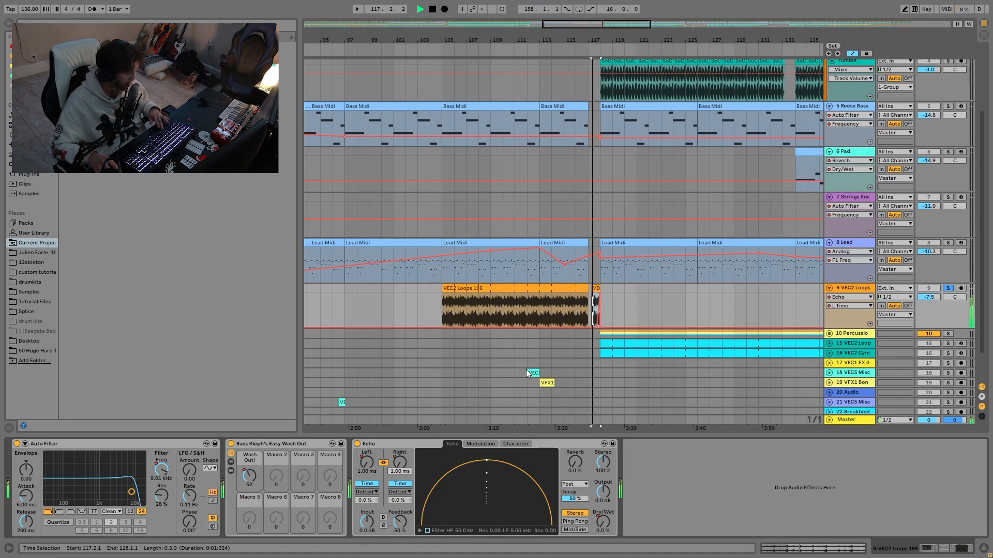
Solo the Percussion group, play it from bar 122 and unfold the group to show its tracks.
{"action": "left_click", "coordinate": [949, 335]}
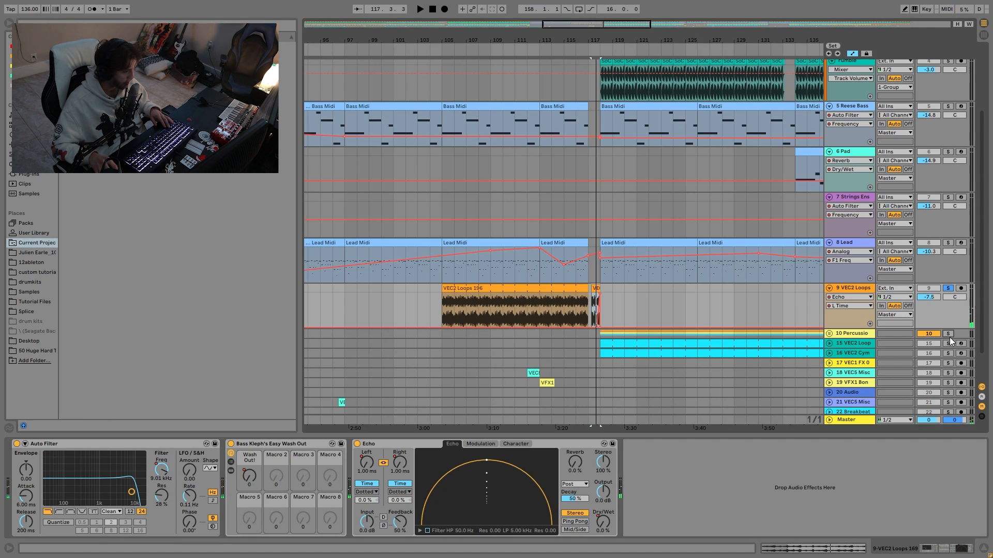
{"action": "left_click", "coordinate": [645, 339]}
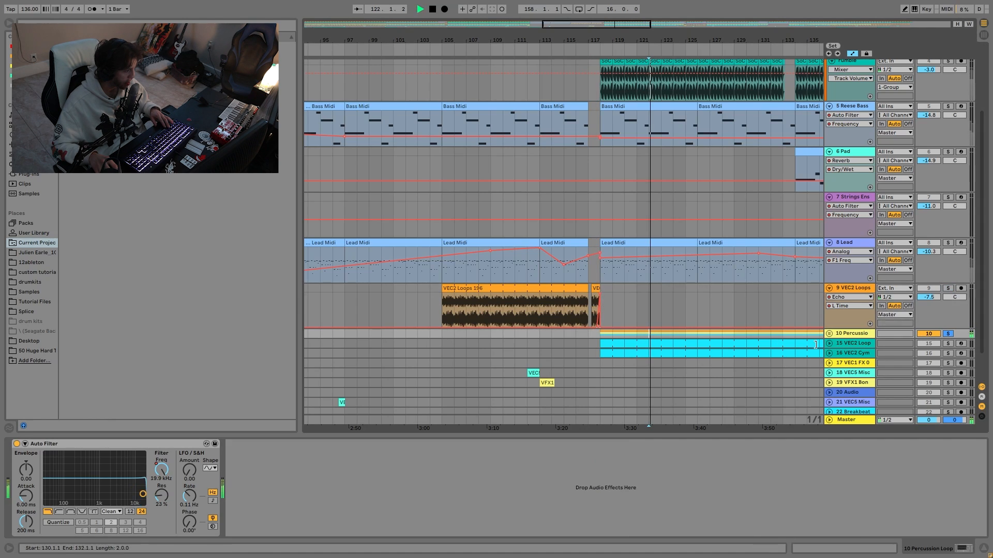
{"action": "left_click", "coordinate": [829, 333]}
{"action": "scroll", "coordinate": [848, 337], "scroll_direction": "down", "scroll_amount": 5}
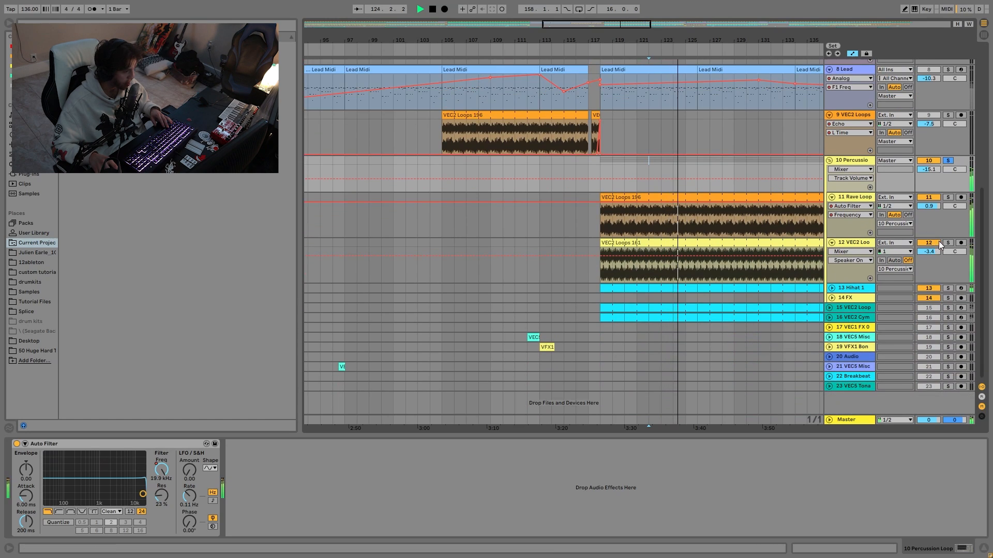
Audition the Rave Loop and track 12 VEC2 Loops in the Percussion group, soloing each one alone and both together.
{"action": "left_click", "coordinate": [948, 197]}
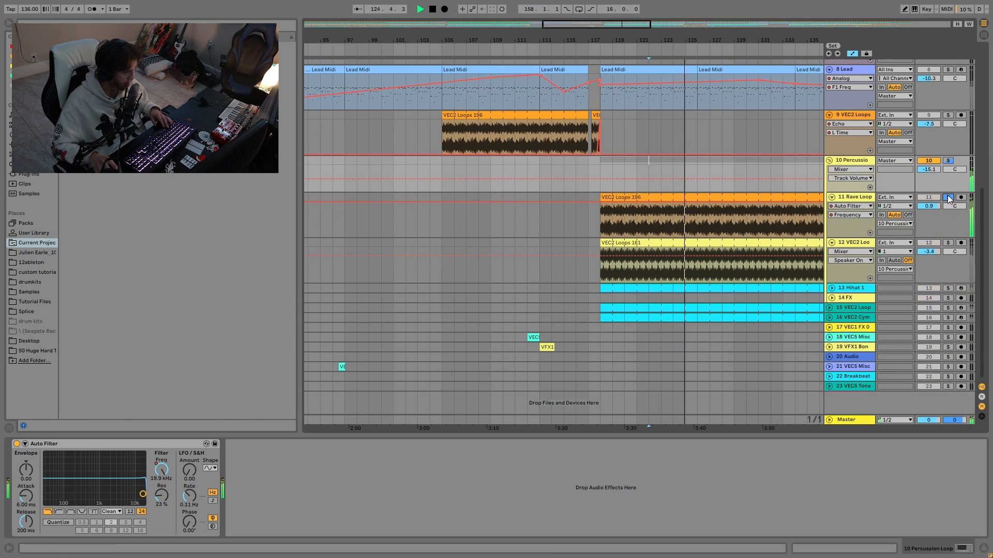
{"action": "left_click", "coordinate": [947, 243]}
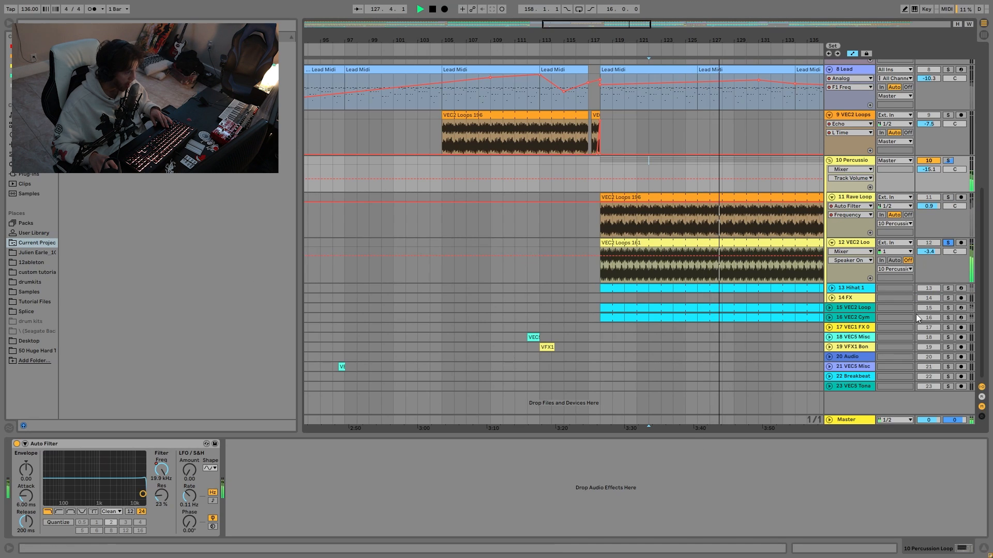
{"action": "left_click", "coordinate": [948, 197]}
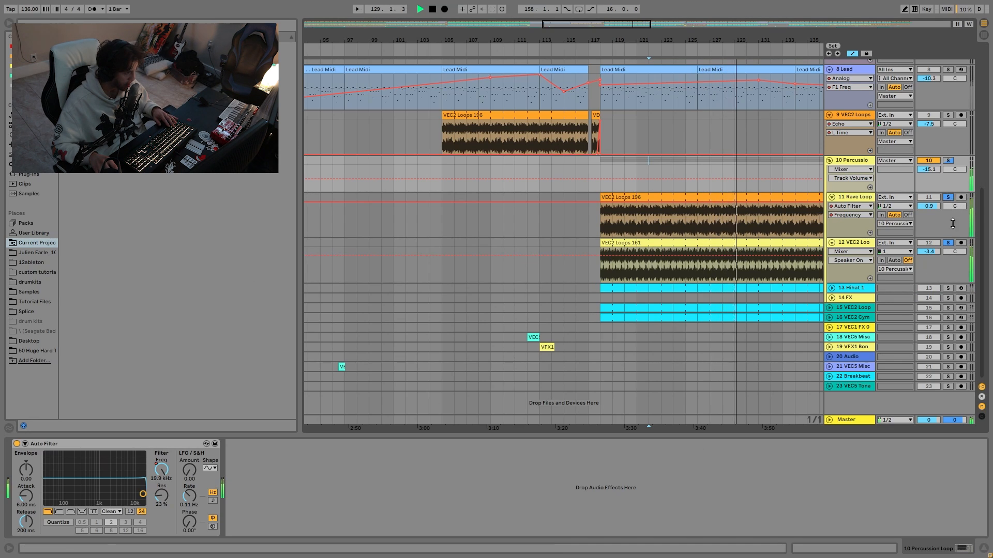
Solo Hihat 1 with the VEC2 Loop and VEC2 Cymbal tracks and play them from bar 122.
{"action": "left_click", "coordinate": [949, 289]}
{"action": "key", "text": "space"}
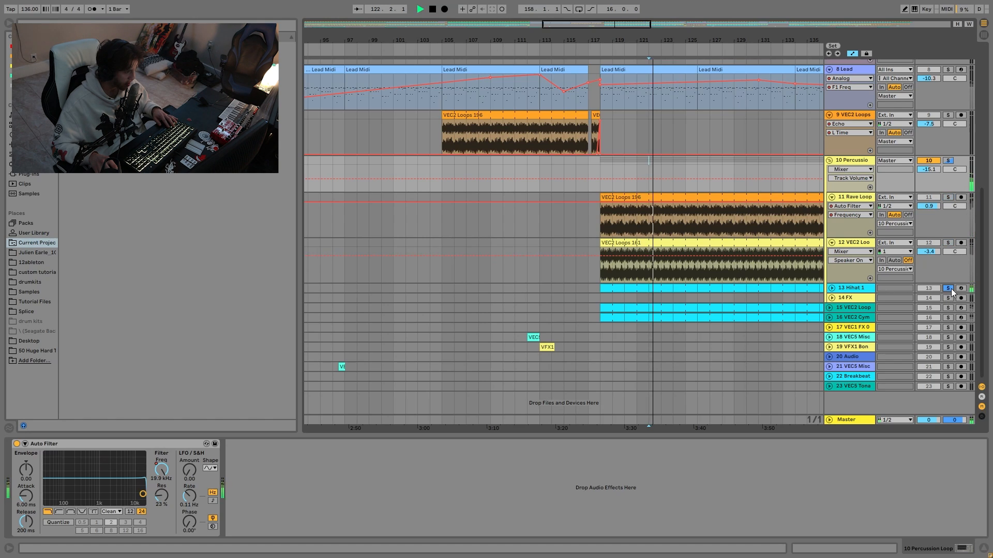
{"action": "left_click", "coordinate": [945, 309], "text": "ctrl"}
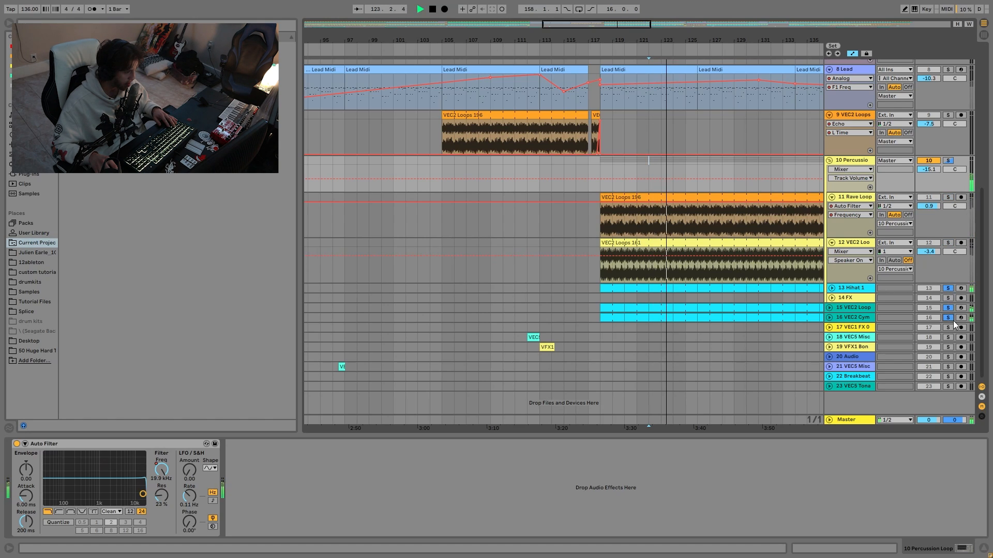
{"action": "left_click", "coordinate": [951, 319], "text": "ctrl"}
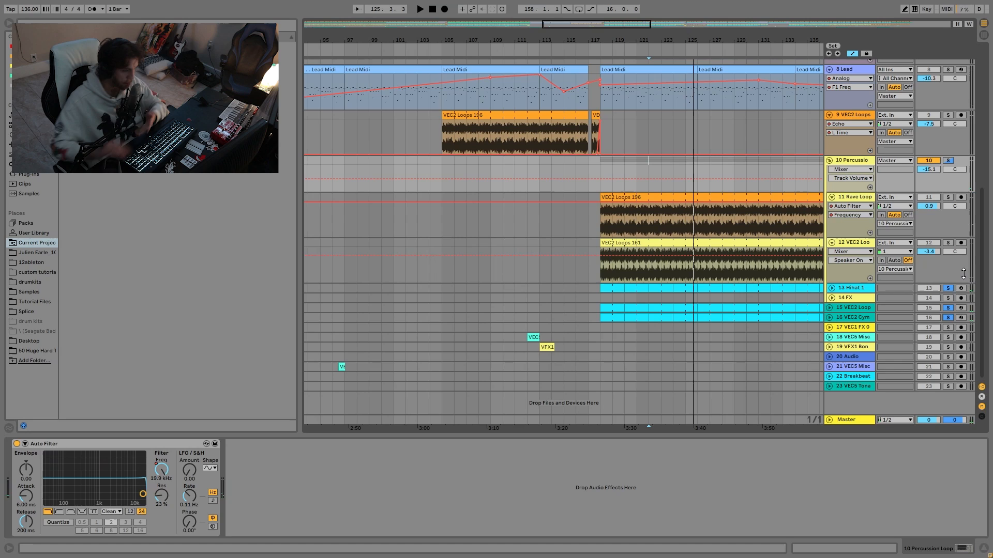
Replay the soloed hi-hat and cymbal tracks from bar 122 and clear the solos to hear the full mix.
{"action": "left_click", "coordinate": [952, 284]}
{"action": "key", "text": "space"}
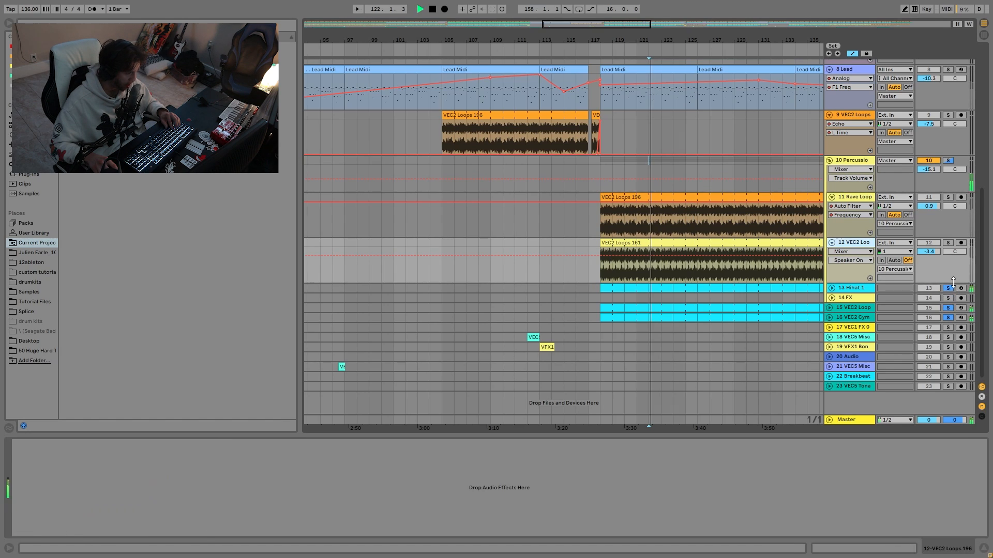
{"action": "left_click", "coordinate": [951, 290]}
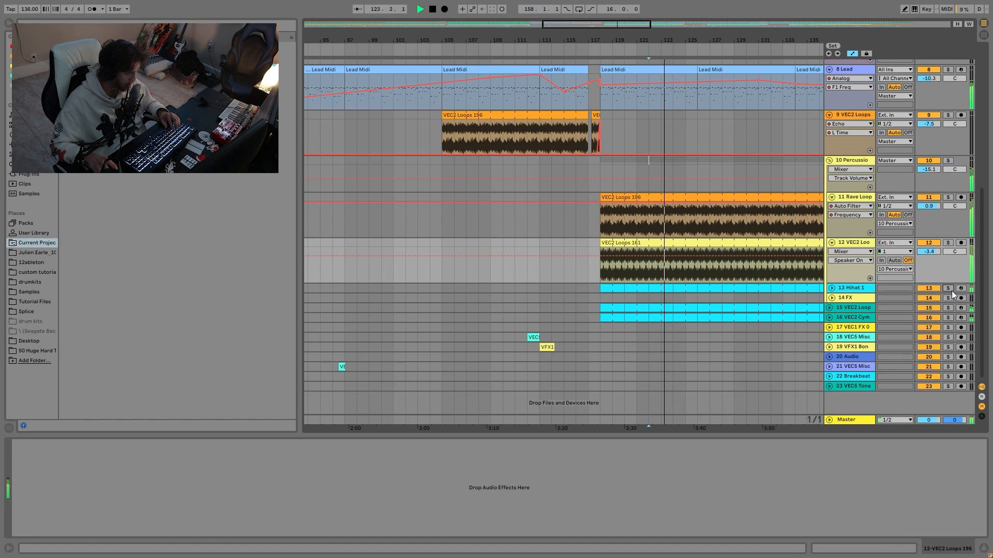
Solo the FX track in the Percussion group, play it from bar 25 and unfold the track.
{"action": "scroll", "coordinate": [648, 305], "scroll_direction": "down", "scroll_amount": 6}
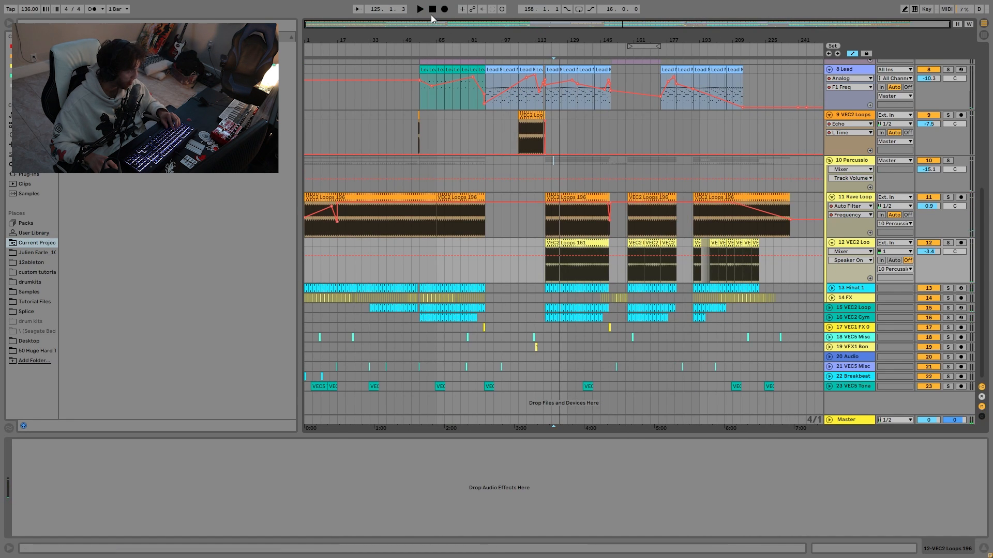
{"action": "left_click", "coordinate": [354, 307]}
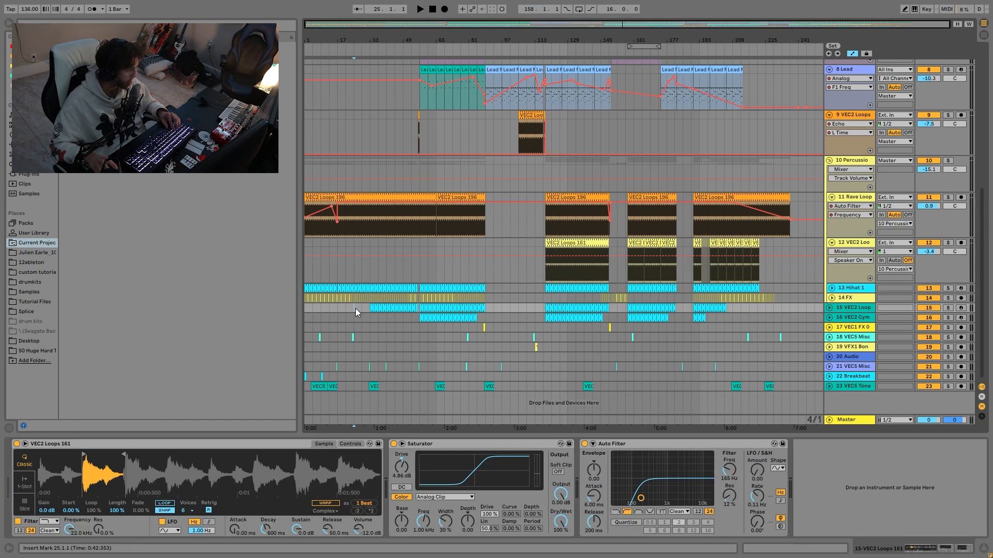
{"action": "key", "text": "space"}
{"action": "left_click", "coordinate": [851, 300]}
{"action": "key", "text": "s"}
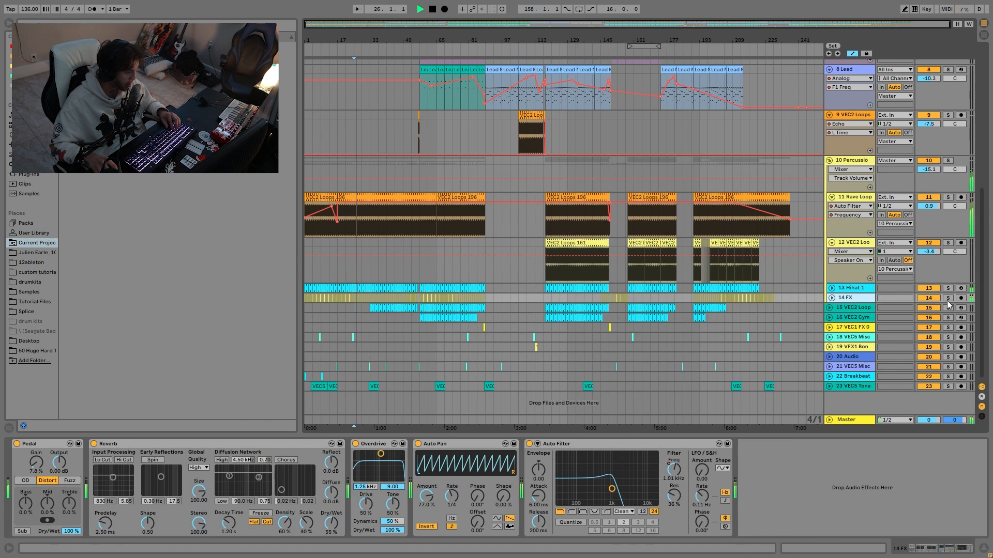
{"action": "left_click", "coordinate": [833, 298]}
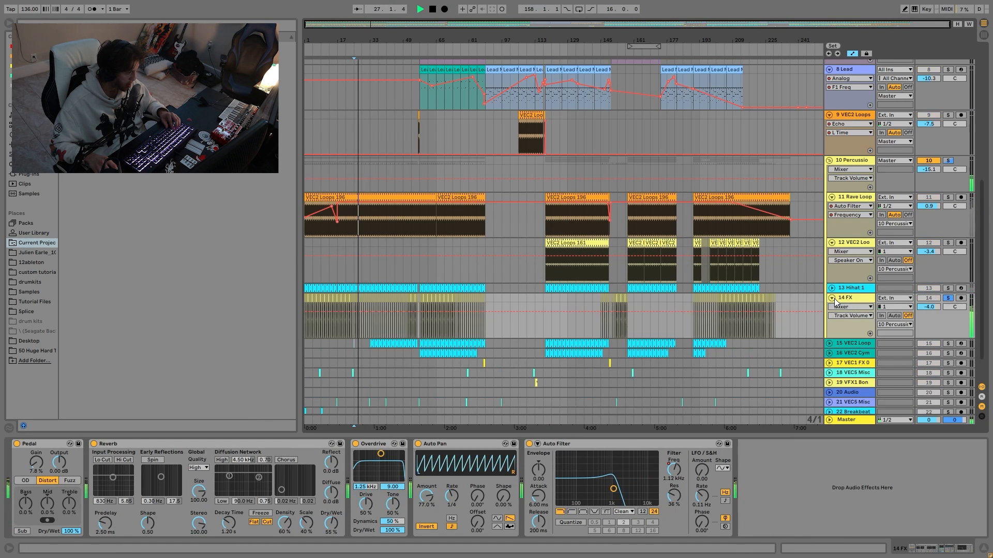
Audition the soloed FX track from bar 57 in a close-up of the arrangement, ending with playback stopped.
{"action": "left_click", "coordinate": [421, 335]}
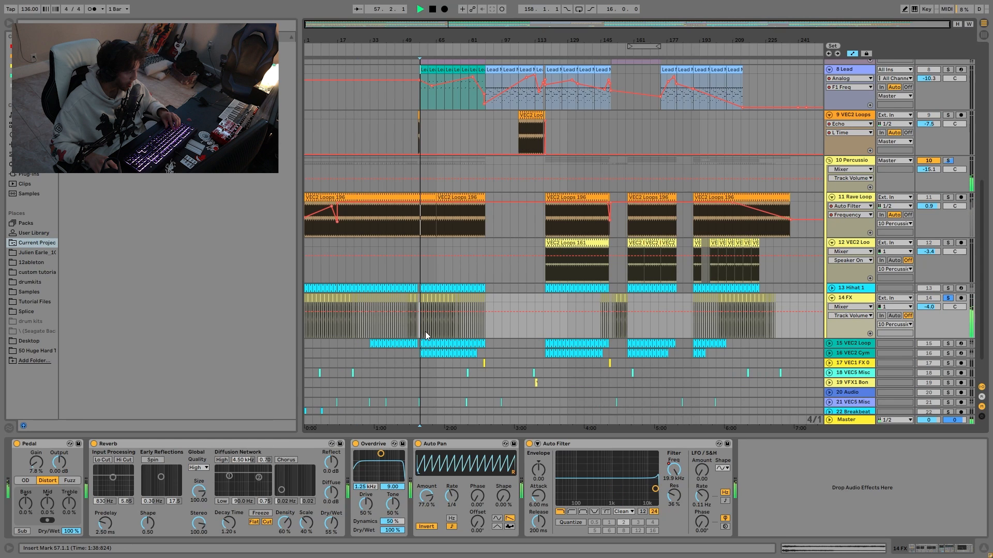
{"action": "left_click_drag", "start_coordinate": [412, 42], "coordinate": [369, 43]}
{"action": "key", "text": "space"}
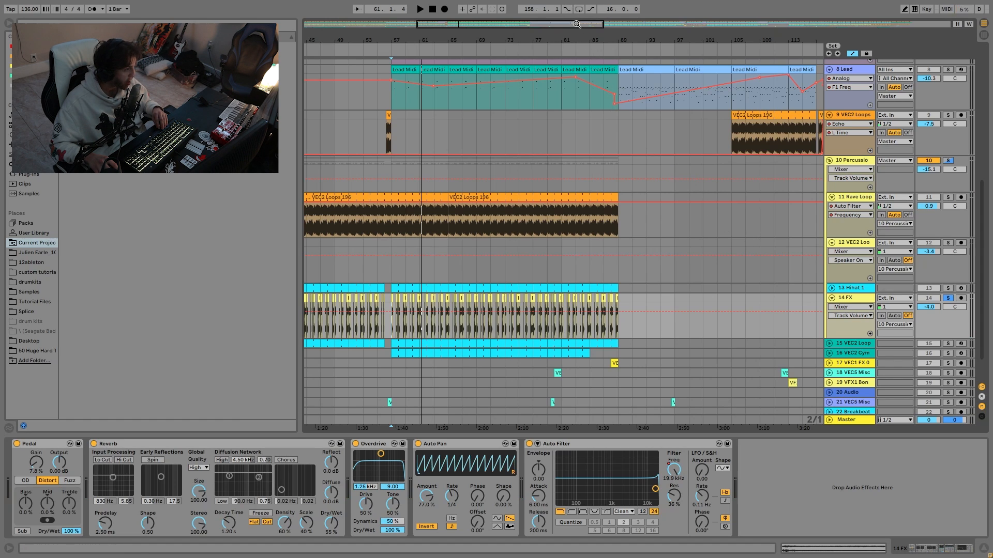
Show the whole arrangement with the lower tracks and clear the solo of the FX track.
{"action": "left_click_drag", "start_coordinate": [554, 34], "coordinate": [554, 6]}
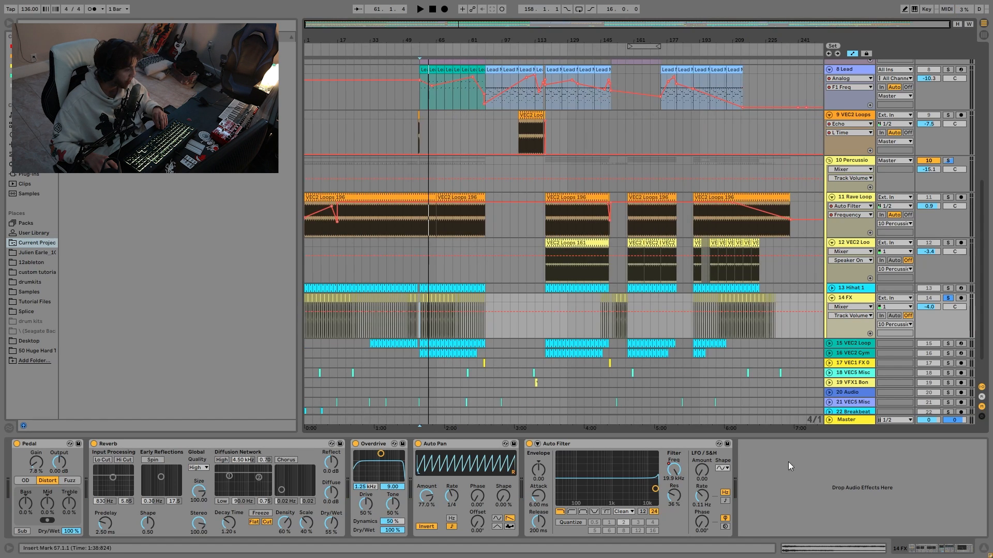
{"action": "scroll", "coordinate": [594, 336], "scroll_direction": "down", "scroll_amount": 3}
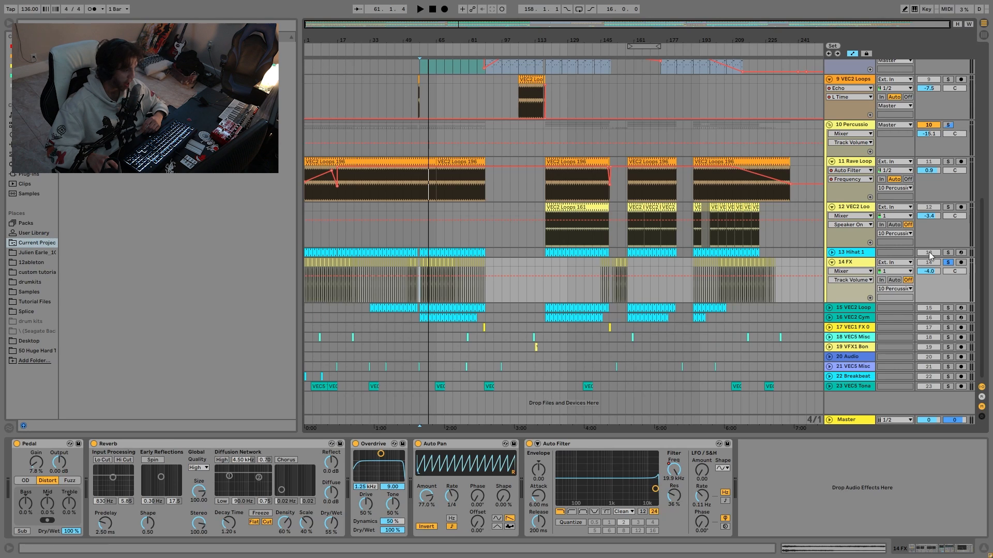
{"action": "left_click", "coordinate": [946, 263]}
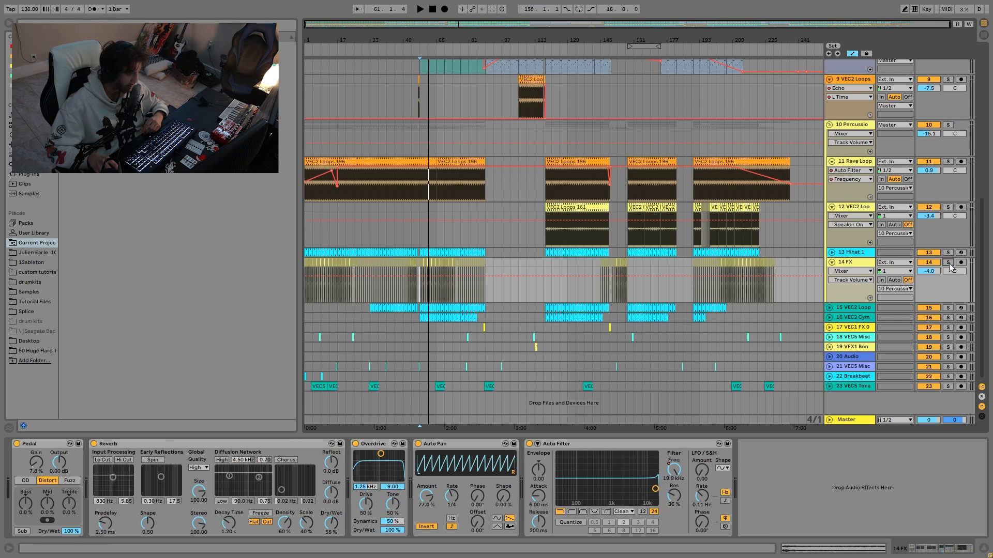
{"action": "left_click", "coordinate": [949, 263]}
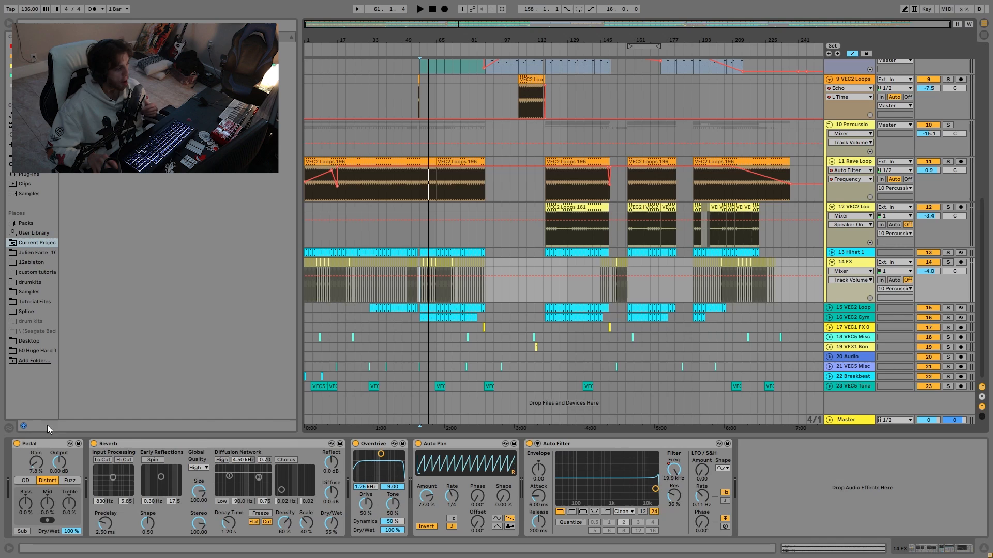
Play the full mix from bar 1, select the first clip on the VEC5 Tonal FX track and stop playback.
{"action": "left_click", "coordinate": [309, 337]}
{"action": "left_click", "coordinate": [308, 346]}
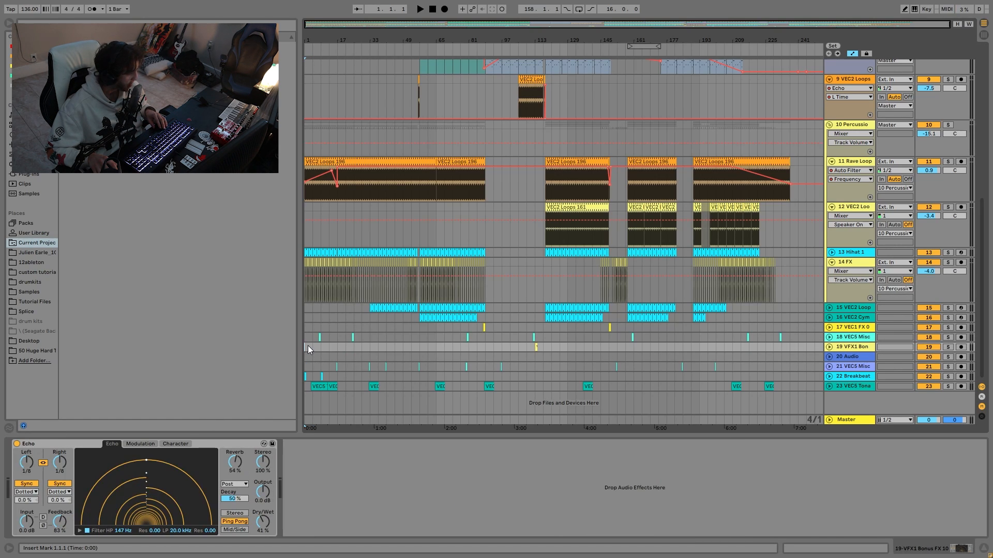
{"action": "key", "text": "space"}
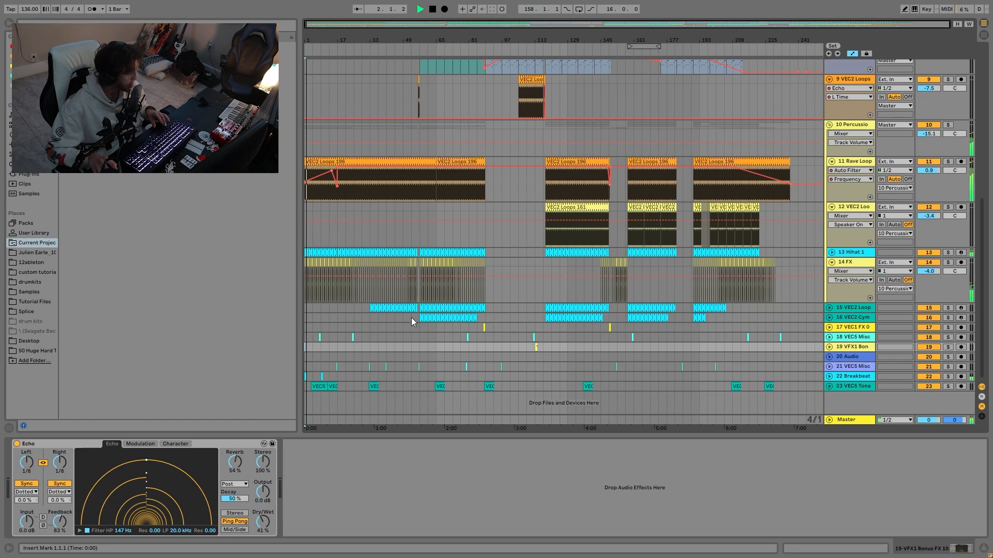
{"action": "left_click", "coordinate": [313, 386]}
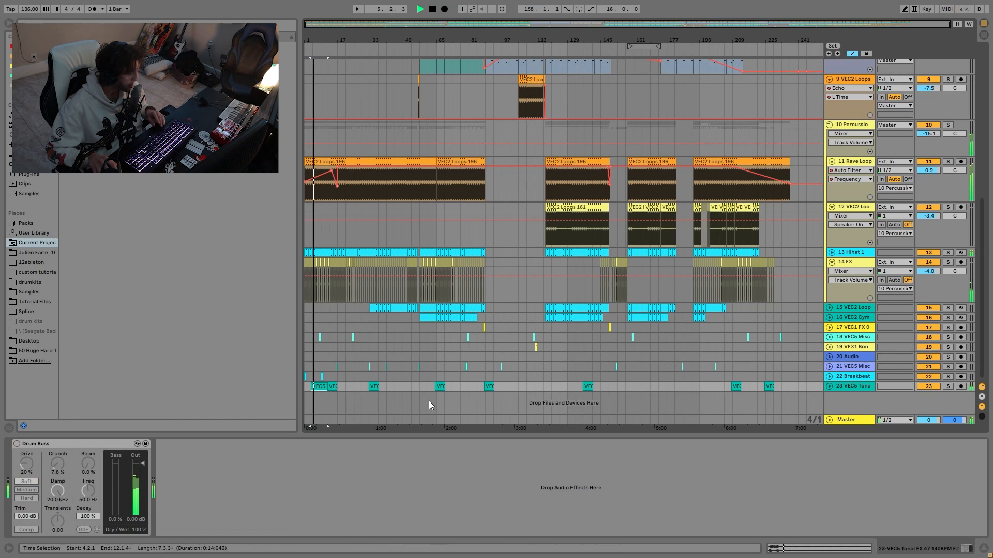
{"action": "key", "text": "space"}
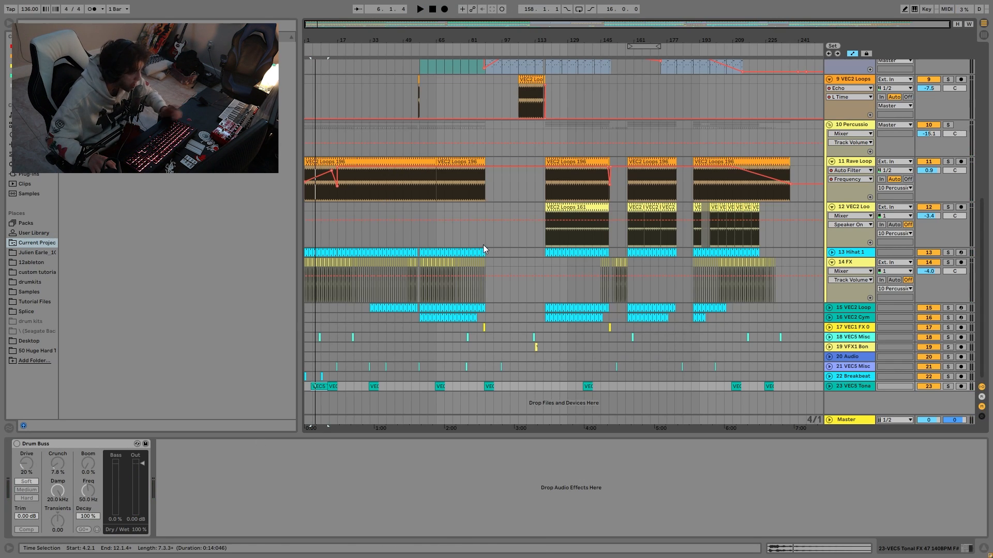
Play the full mix from bar 73 and view the bass, pad, strings and lead tracks.
{"action": "left_click", "coordinate": [452, 198]}
{"action": "key", "text": "space"}
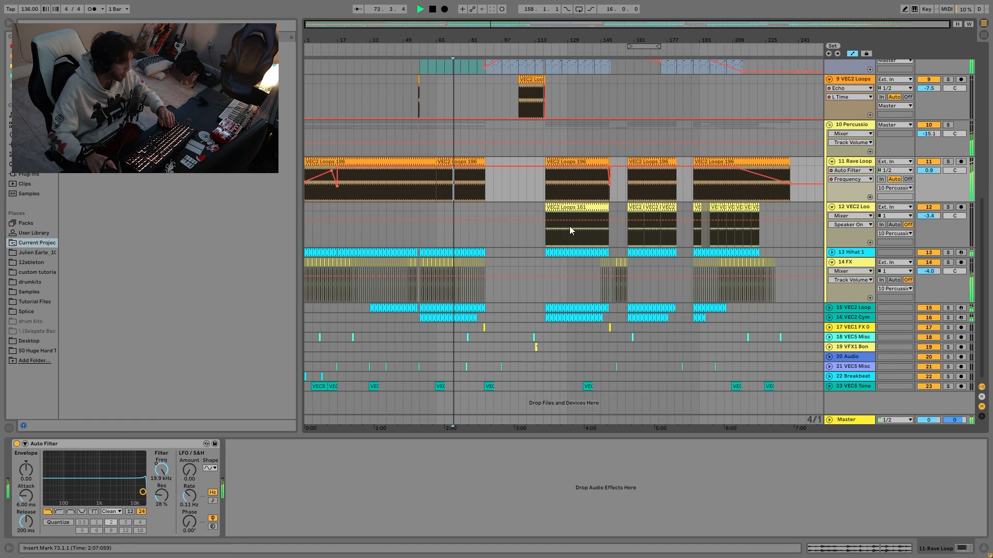
{"action": "scroll", "coordinate": [626, 231], "scroll_direction": "up", "scroll_amount": 5}
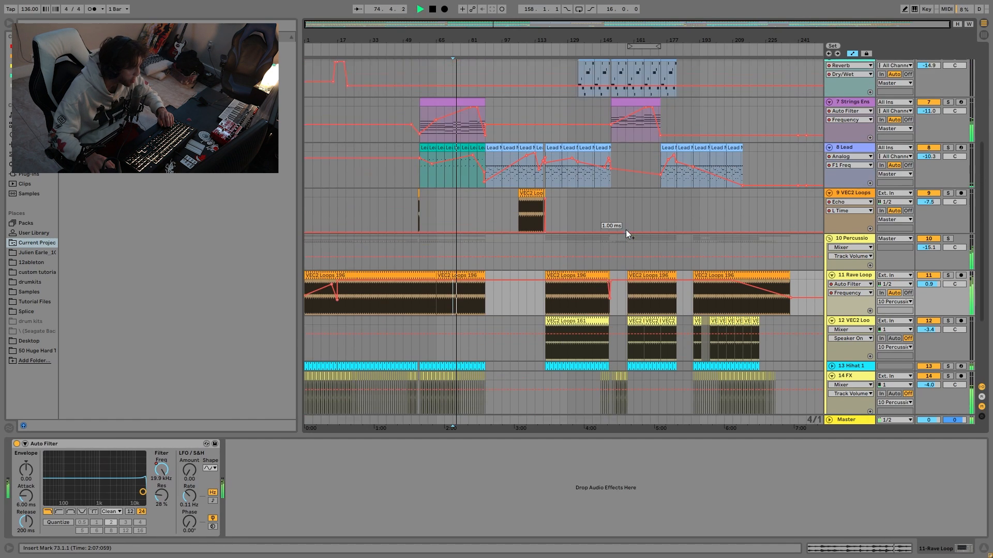
{"action": "scroll", "coordinate": [624, 239], "scroll_direction": "up", "scroll_amount": 1}
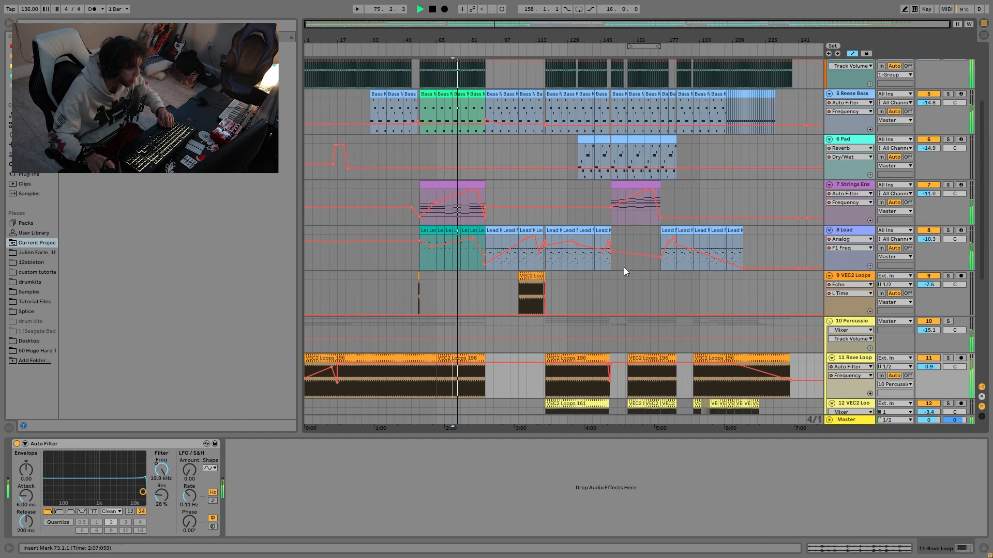
Audition the full mix from bar 137, from bar 149 and from inside the loop region, and stop playback.
{"action": "left_click", "coordinate": [584, 261]}
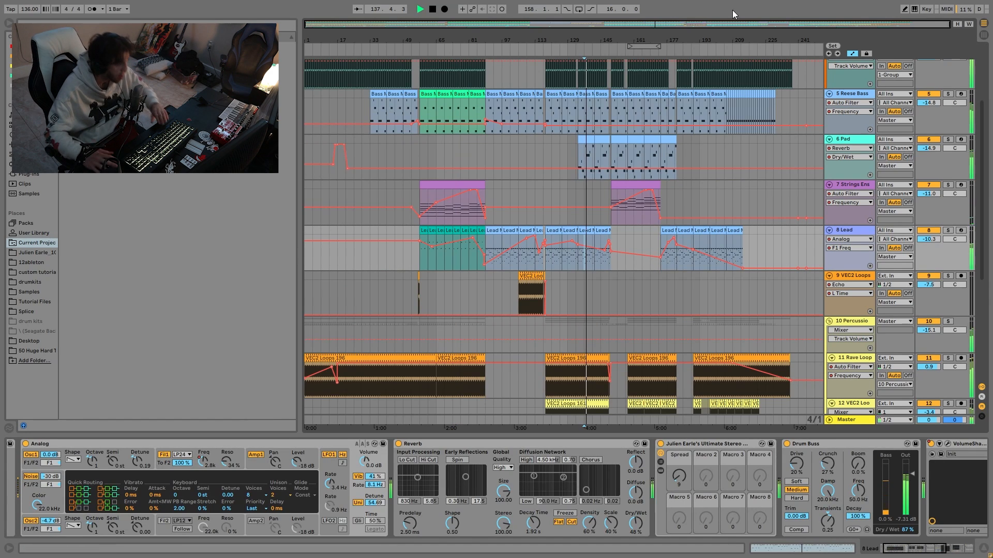
{"action": "left_click", "coordinate": [612, 229]}
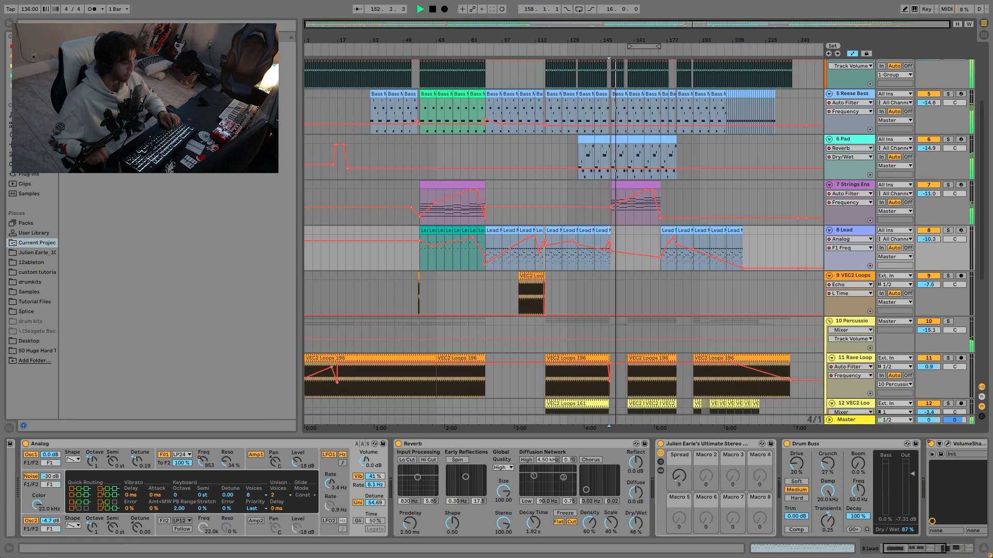
{"action": "left_click", "coordinate": [648, 51]}
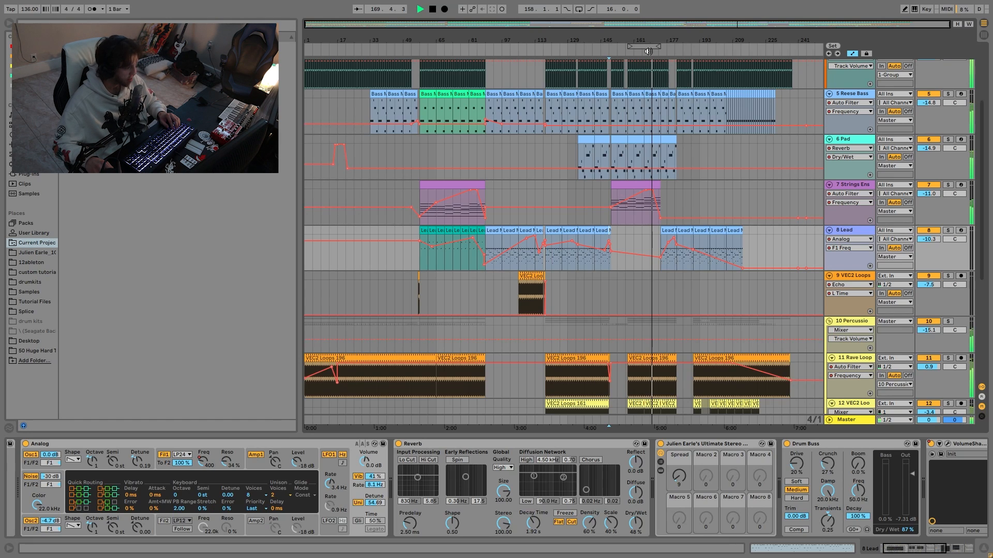
{"action": "key", "text": "space"}
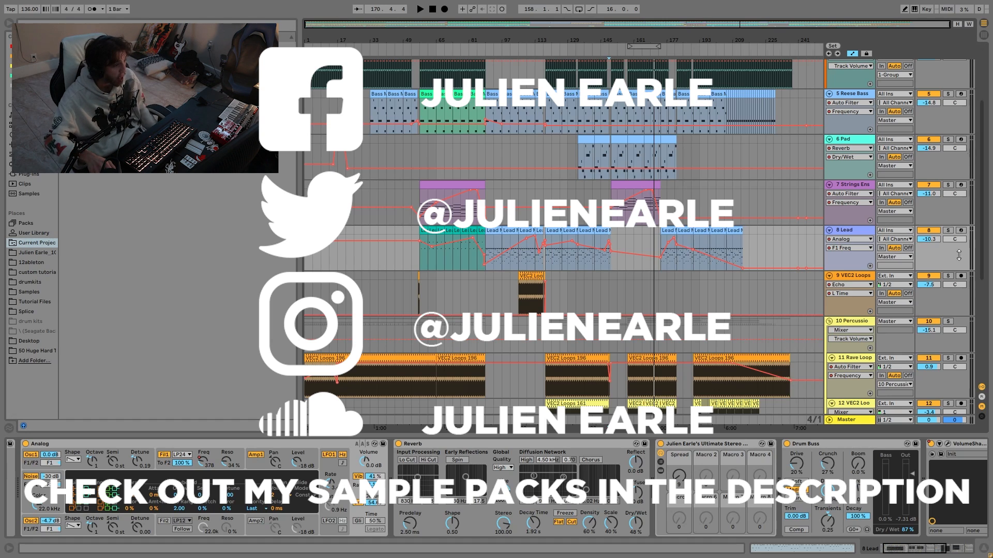
{"action": "scroll", "coordinate": [608, 228], "scroll_direction": "up", "scroll_amount": 3}
{"action": "scroll", "coordinate": [609, 228], "scroll_direction": "up", "scroll_amount": 2}
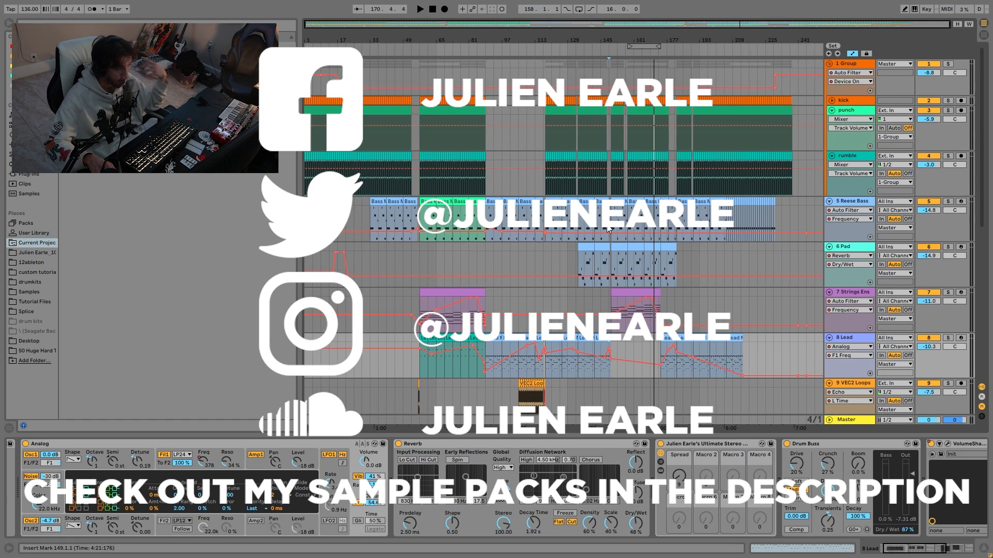
{"action": "scroll", "coordinate": [607, 263], "scroll_direction": "down", "scroll_amount": 5}
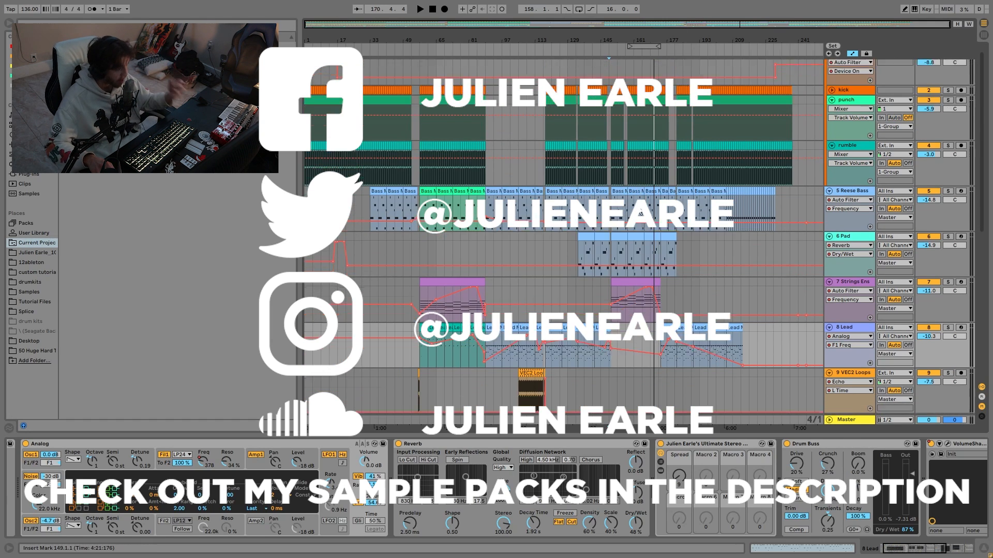
{"action": "scroll", "coordinate": [608, 261], "scroll_direction": "down", "scroll_amount": 1}
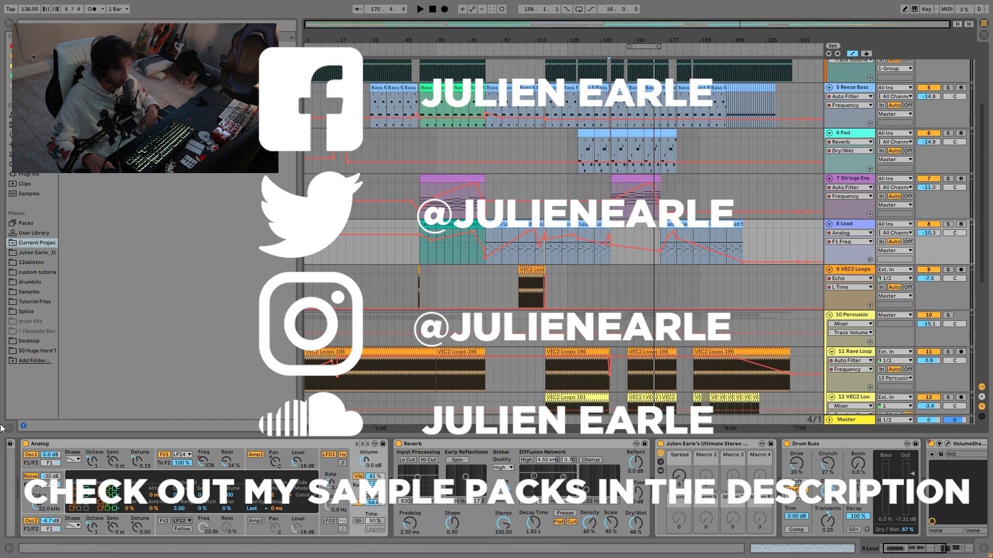
{"action": "scroll", "coordinate": [780, 267], "scroll_direction": "up", "scroll_amount": 5}
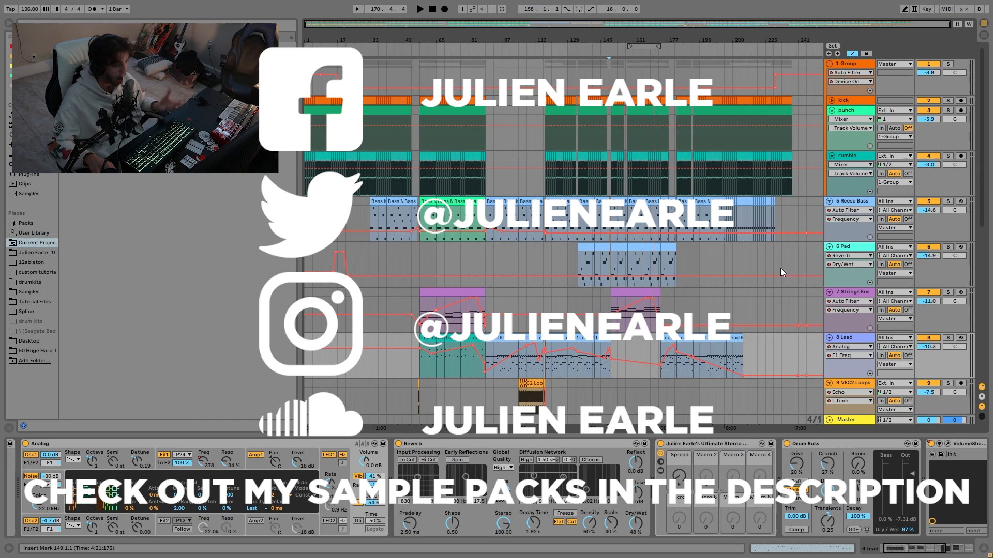